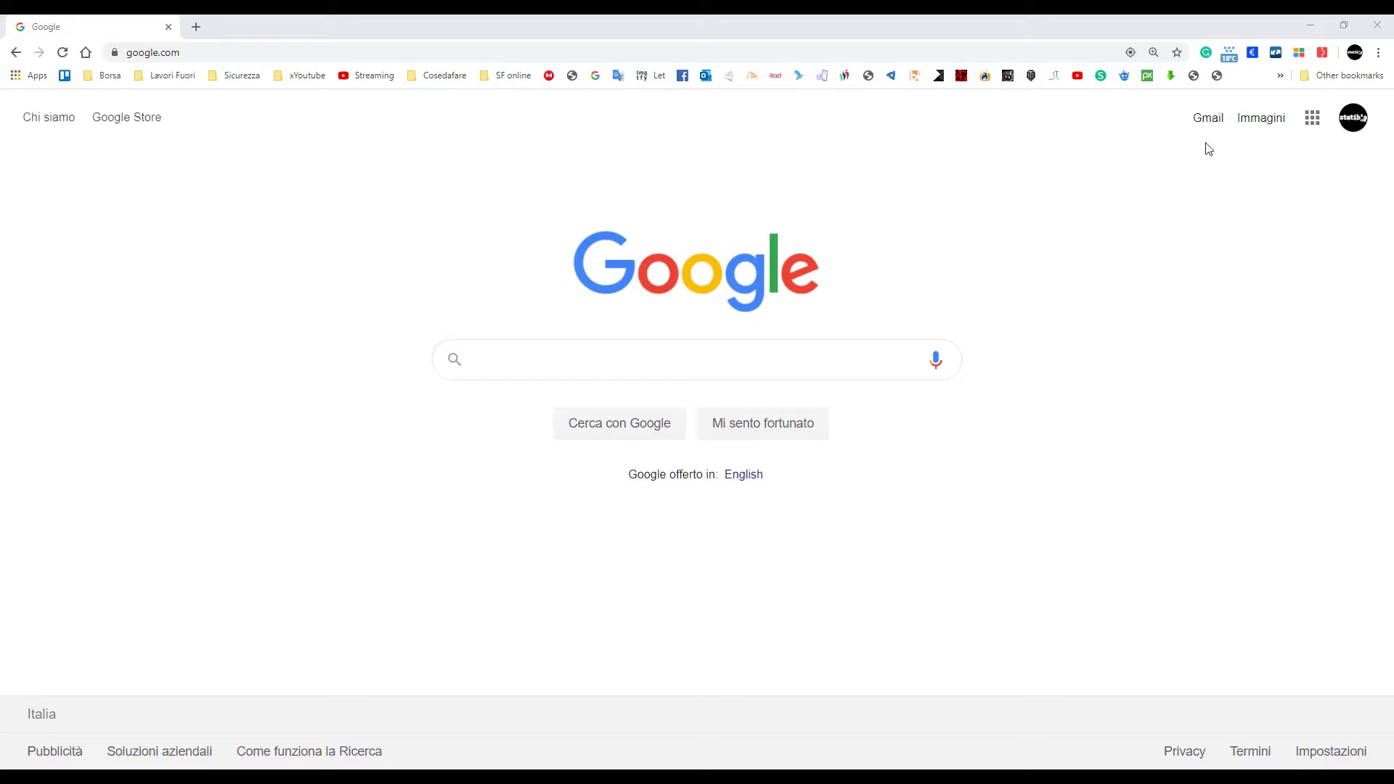
Open Gmail and start a new message with a short self-introduction followed by "I send you this email to make an apointment"
{"action": "left_click", "coordinate": [1209, 117]}
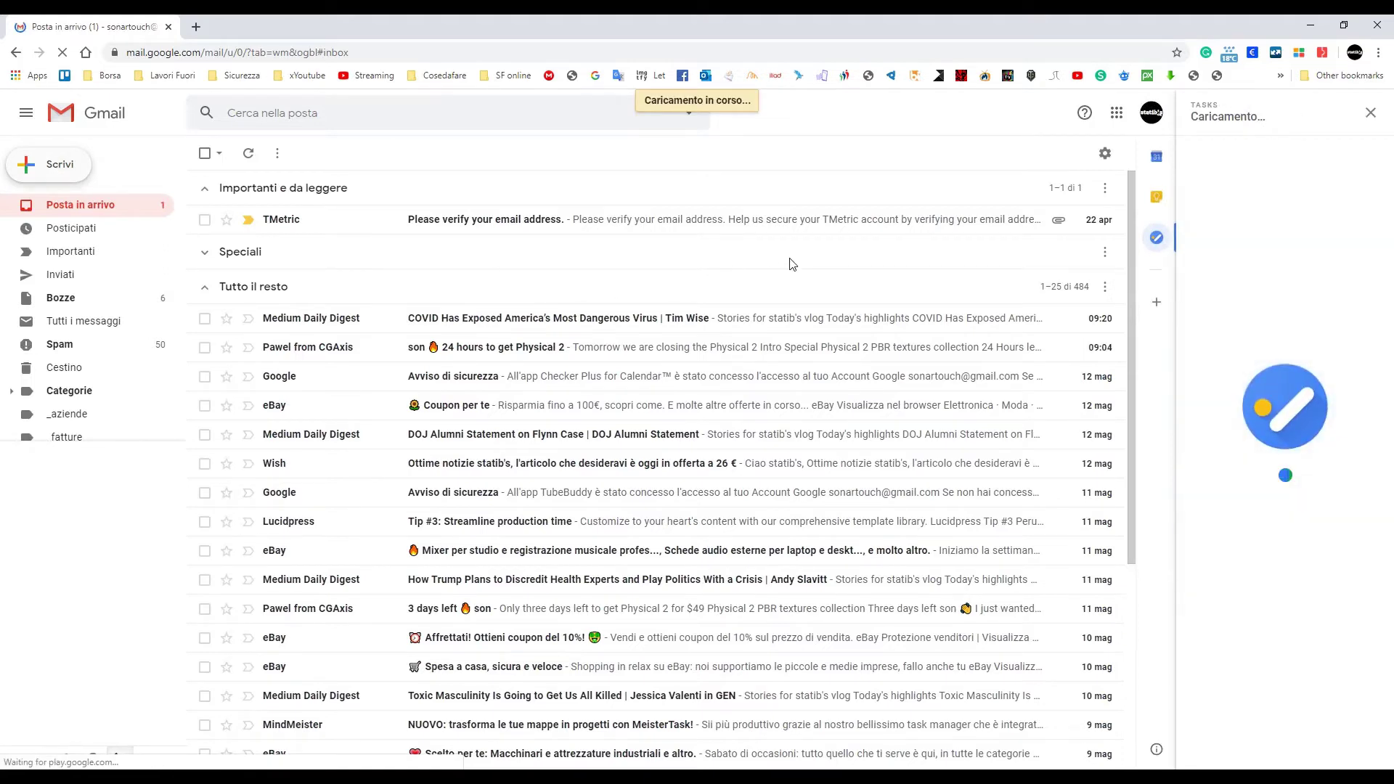
{"action": "key", "text": "c"}
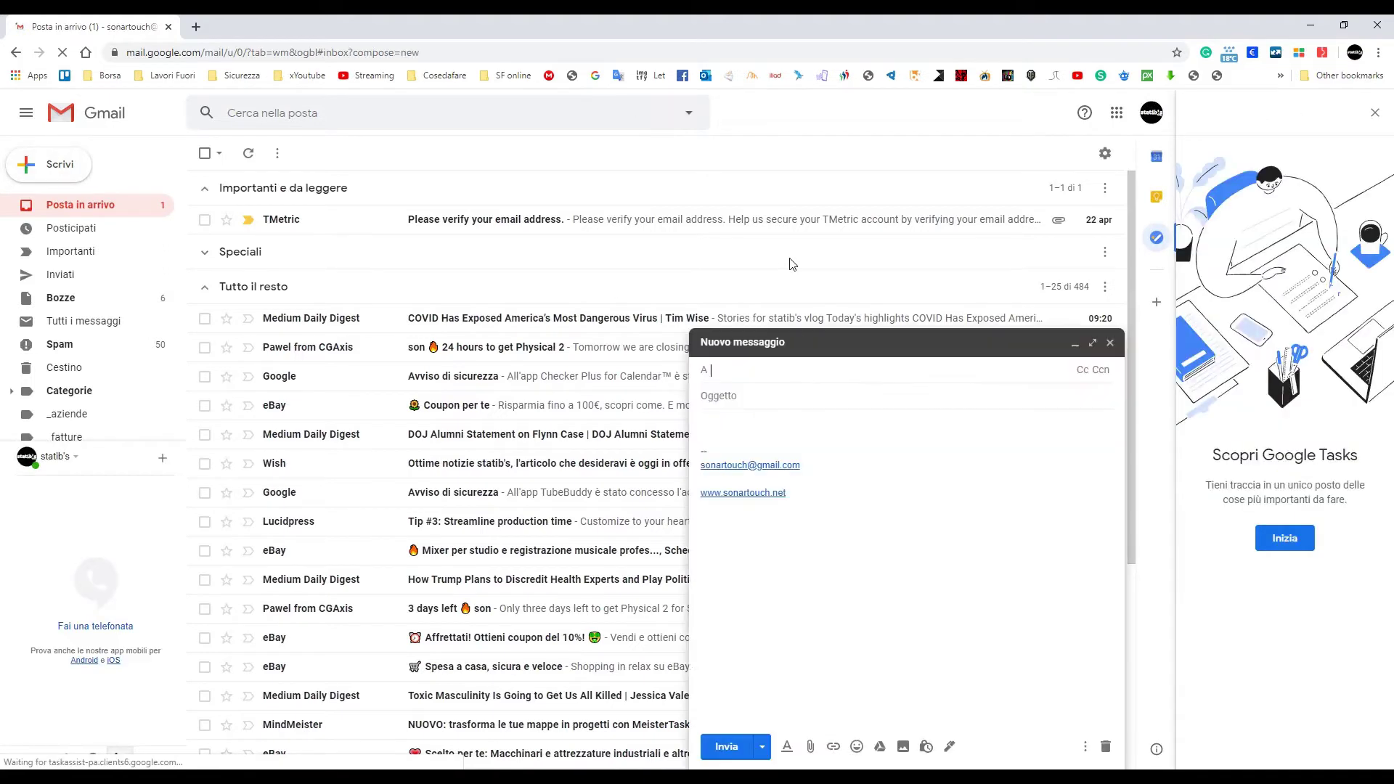
{"action": "left_click", "coordinate": [734, 433]}
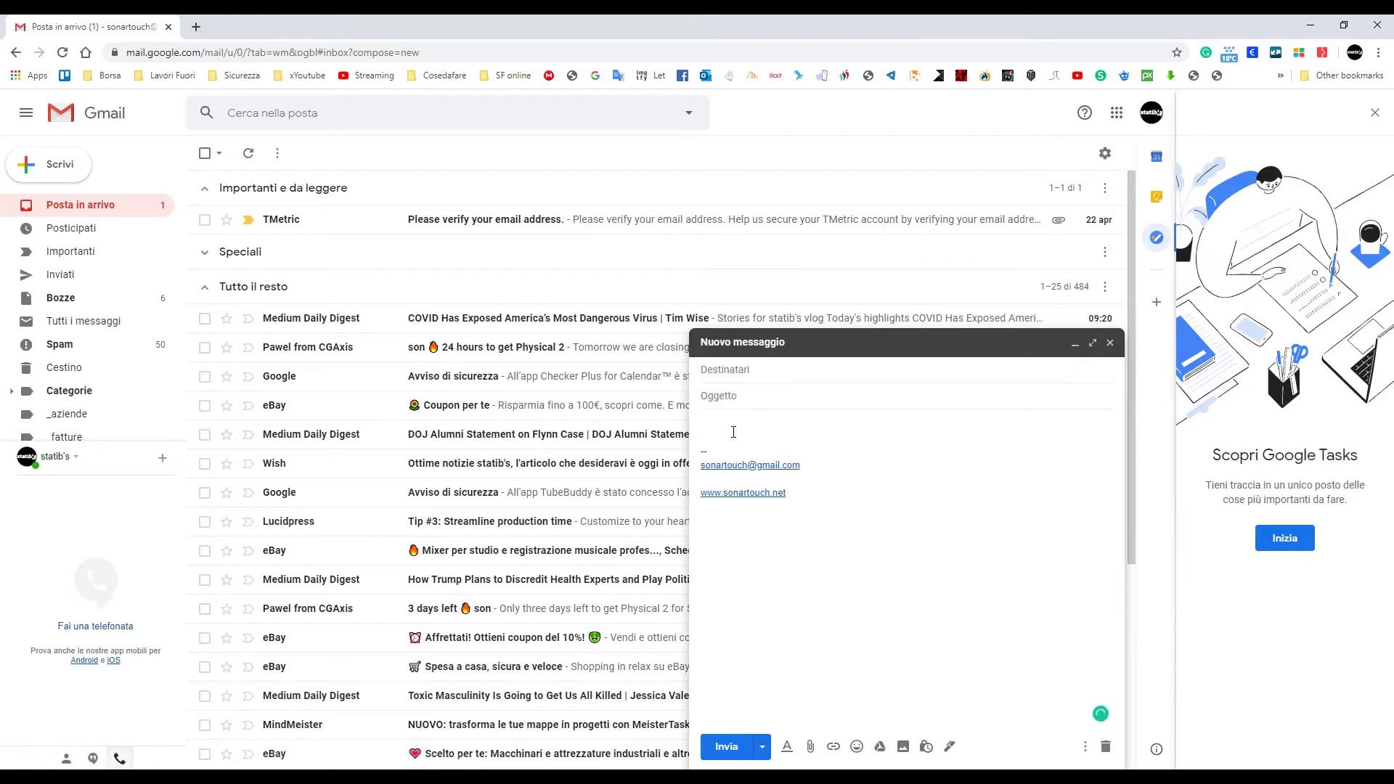
{"action": "type", "text": "hi, I am statib, I send you this email to make an apointment"}
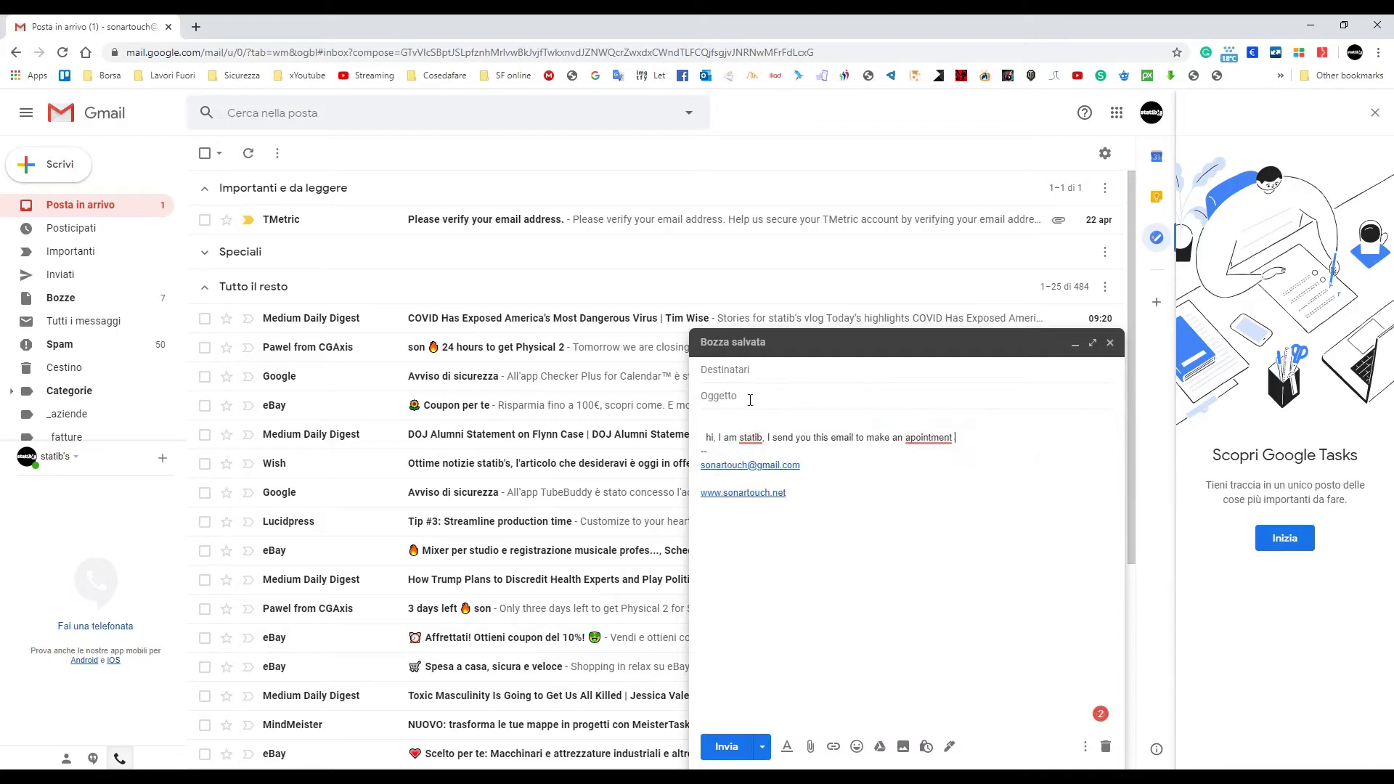
Use Grammarly's suggestions in the message body to correct the last word to "appointment" and ignore the flagged sender name
{"action": "mouse_move", "coordinate": [753, 439]}
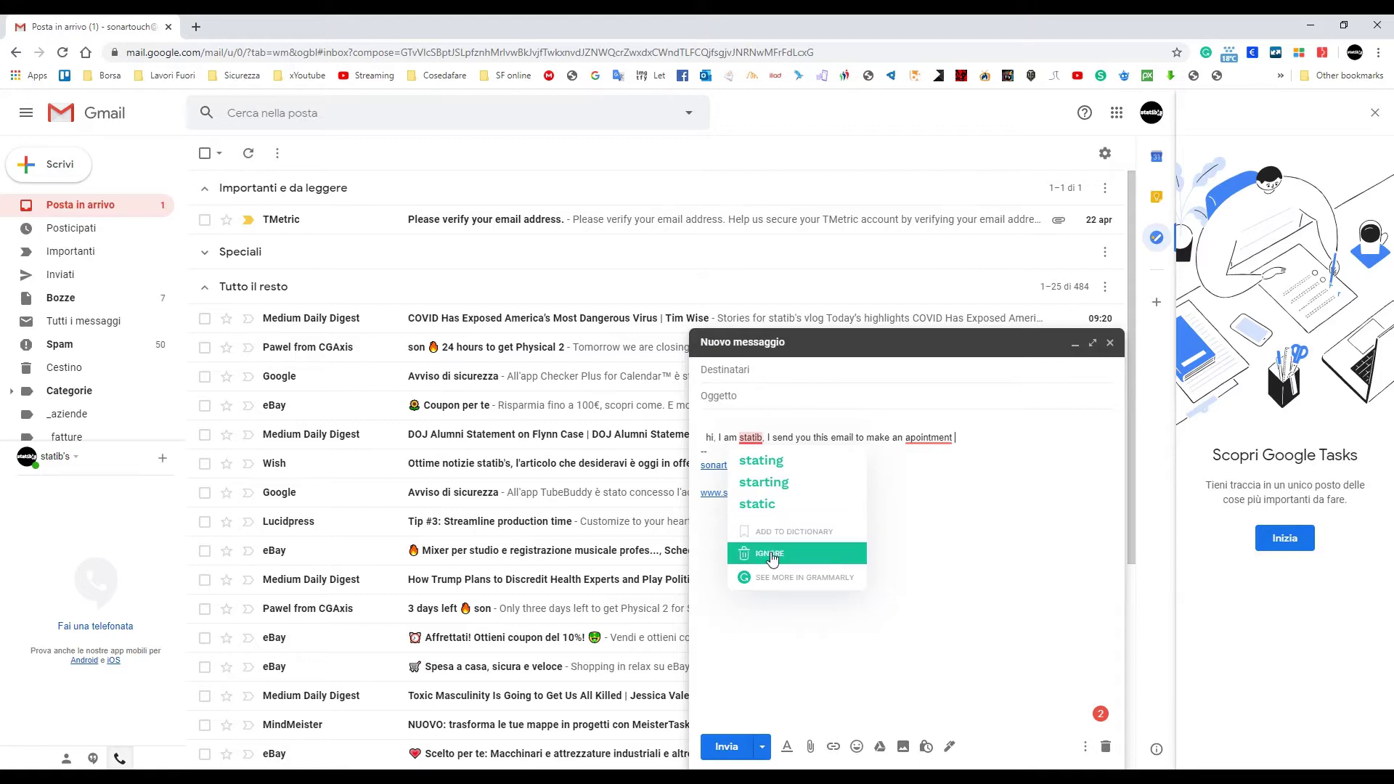
{"action": "mouse_move", "coordinate": [915, 434]}
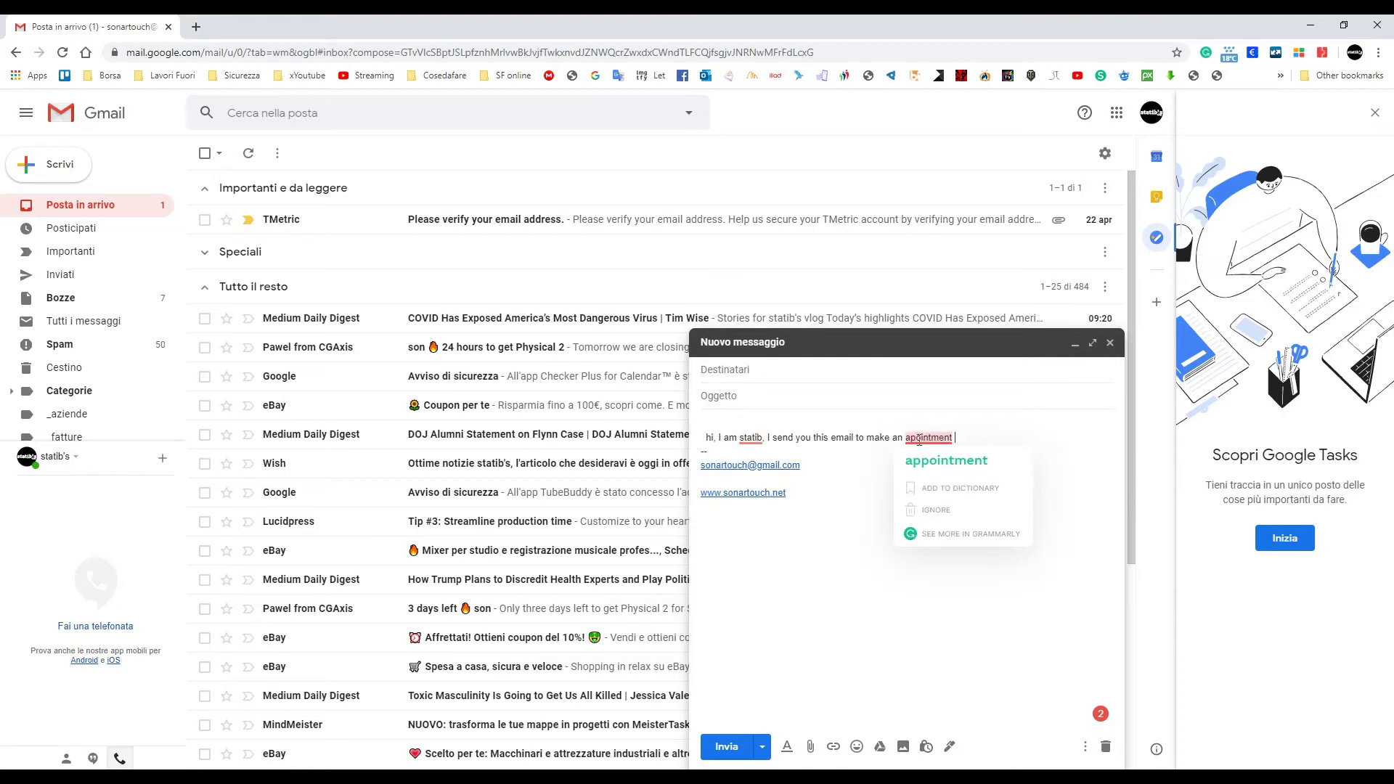
{"action": "left_click", "coordinate": [945, 465]}
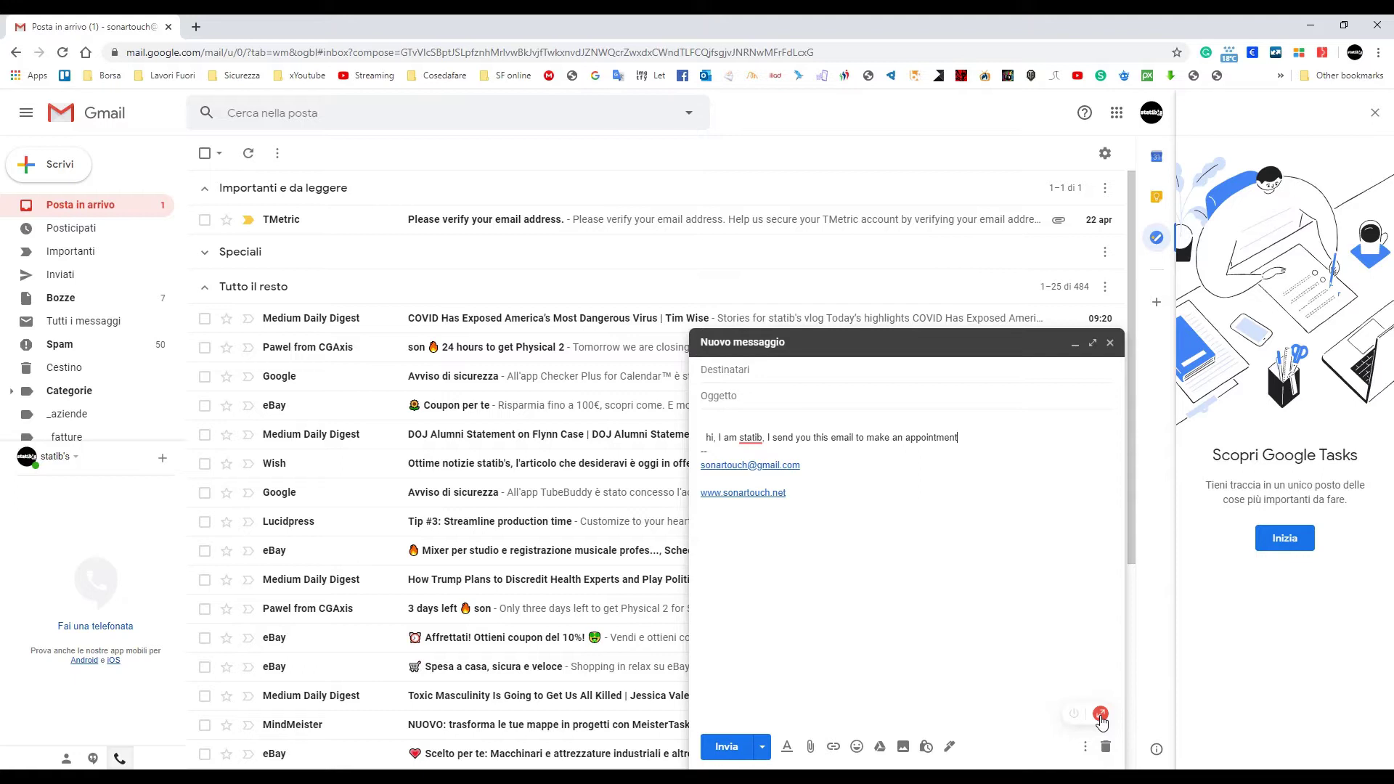
{"action": "left_click", "coordinate": [751, 433]}
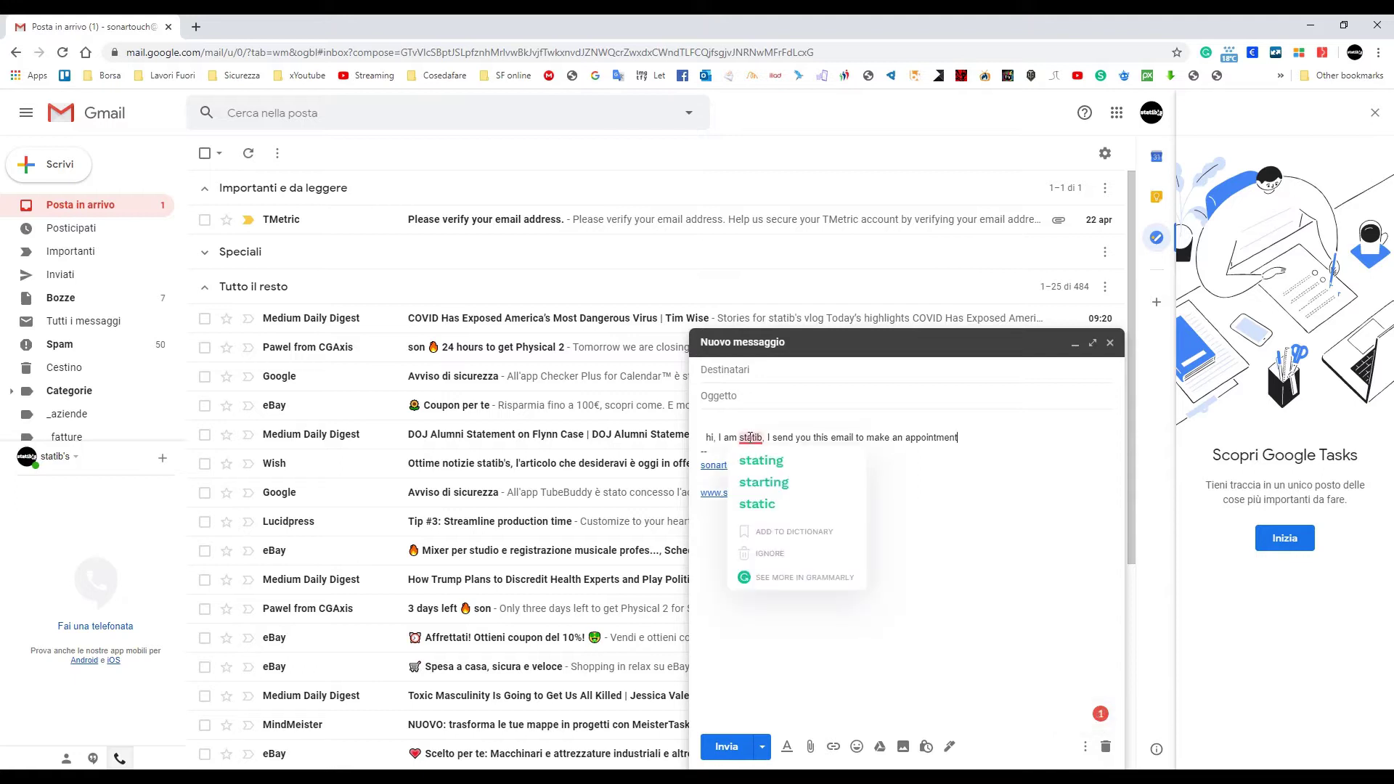
{"action": "left_click", "coordinate": [776, 555]}
Review Grammarly's options for disabling it on mail.google.com, and dismiss them without choosing one
{"action": "mouse_move", "coordinate": [1102, 723]}
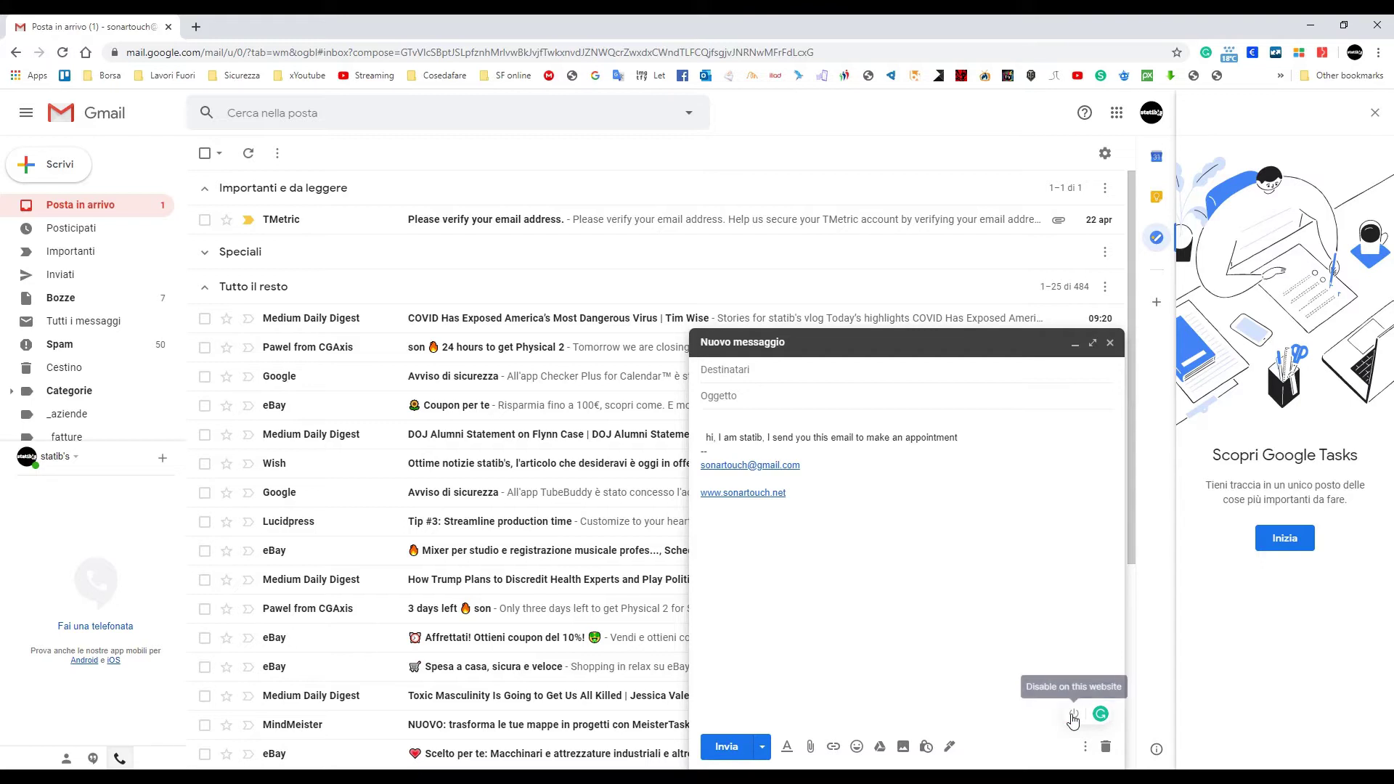
{"action": "left_click", "coordinate": [1074, 717]}
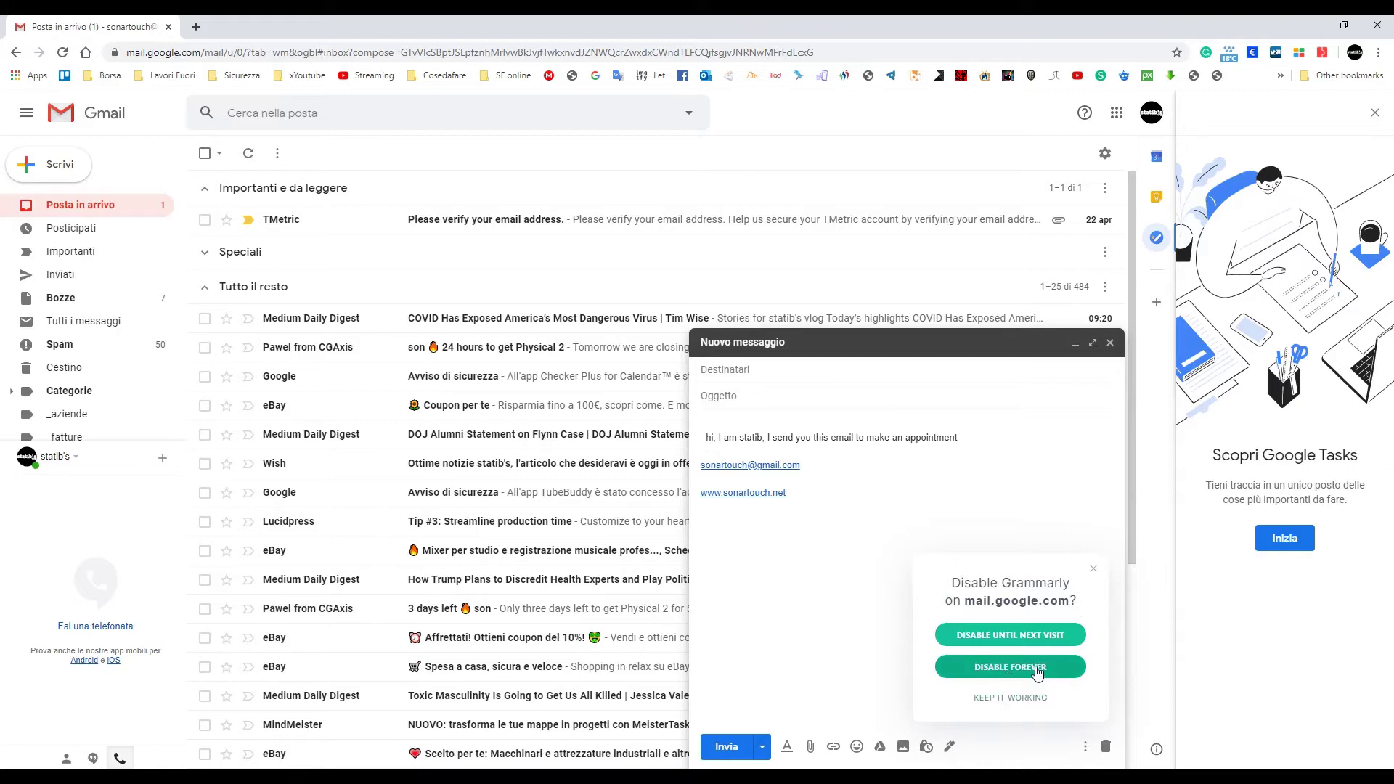
{"action": "left_click", "coordinate": [1094, 570]}
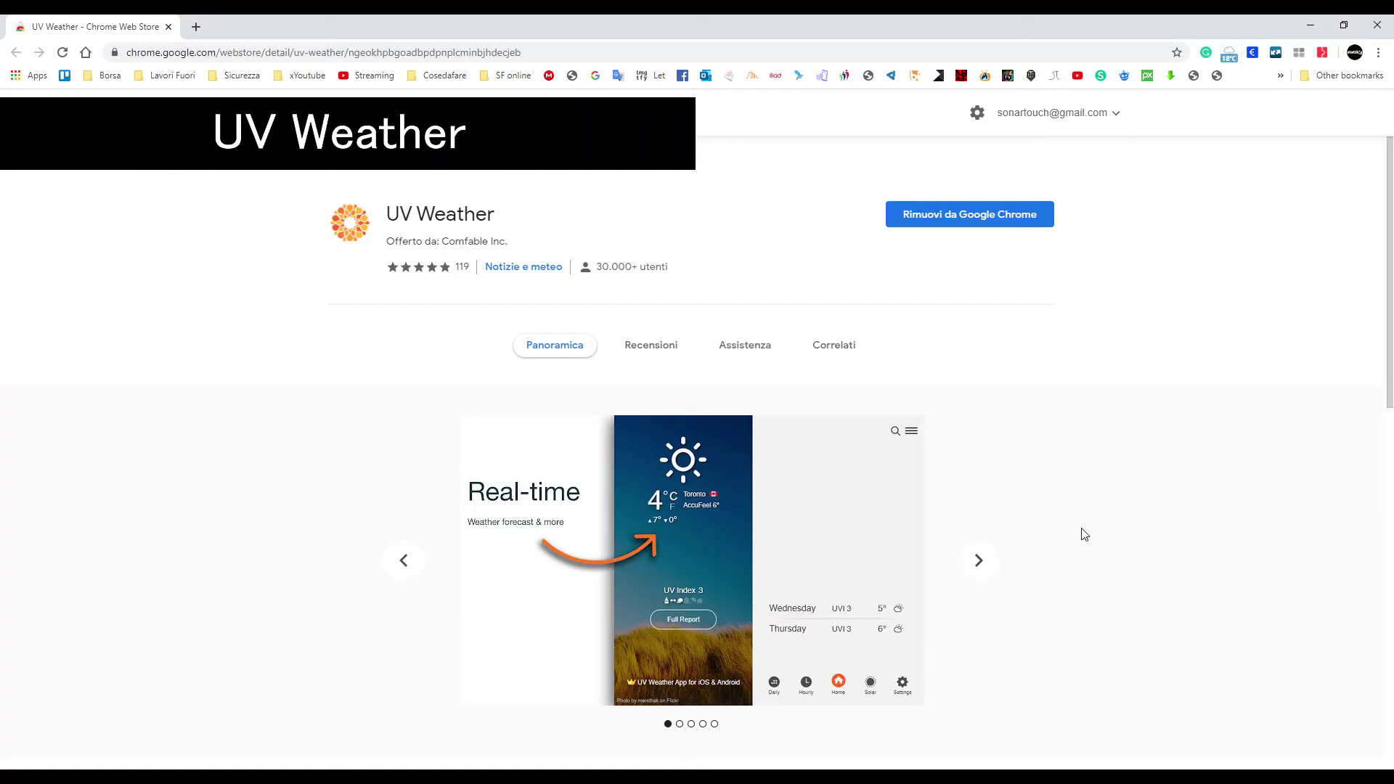
Open the UV Weather extension from the Google homepage and examine the current conditions, including today's minimum and AccuFeel temperatures
{"action": "right_click", "coordinate": [1229, 56]}
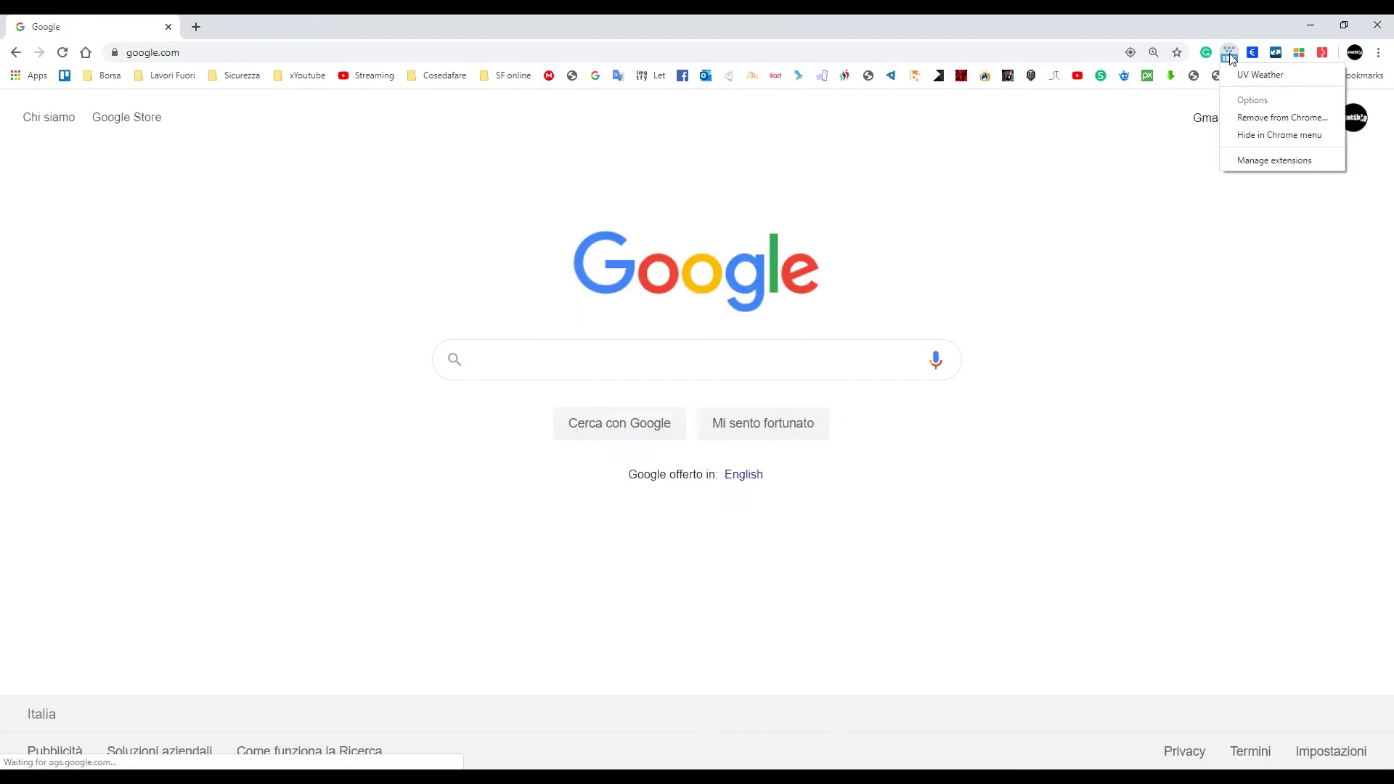
{"action": "key", "text": "Escape"}
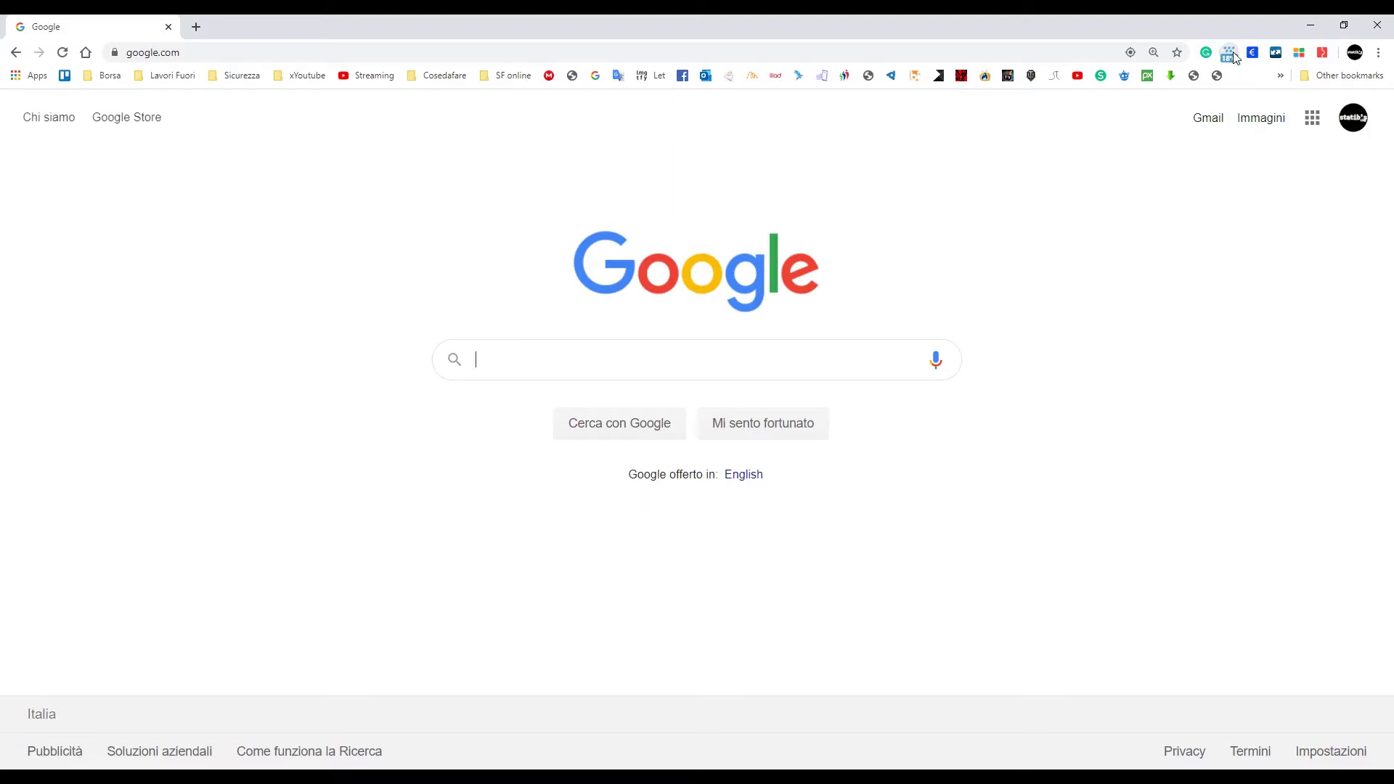
{"action": "left_click", "coordinate": [1230, 54]}
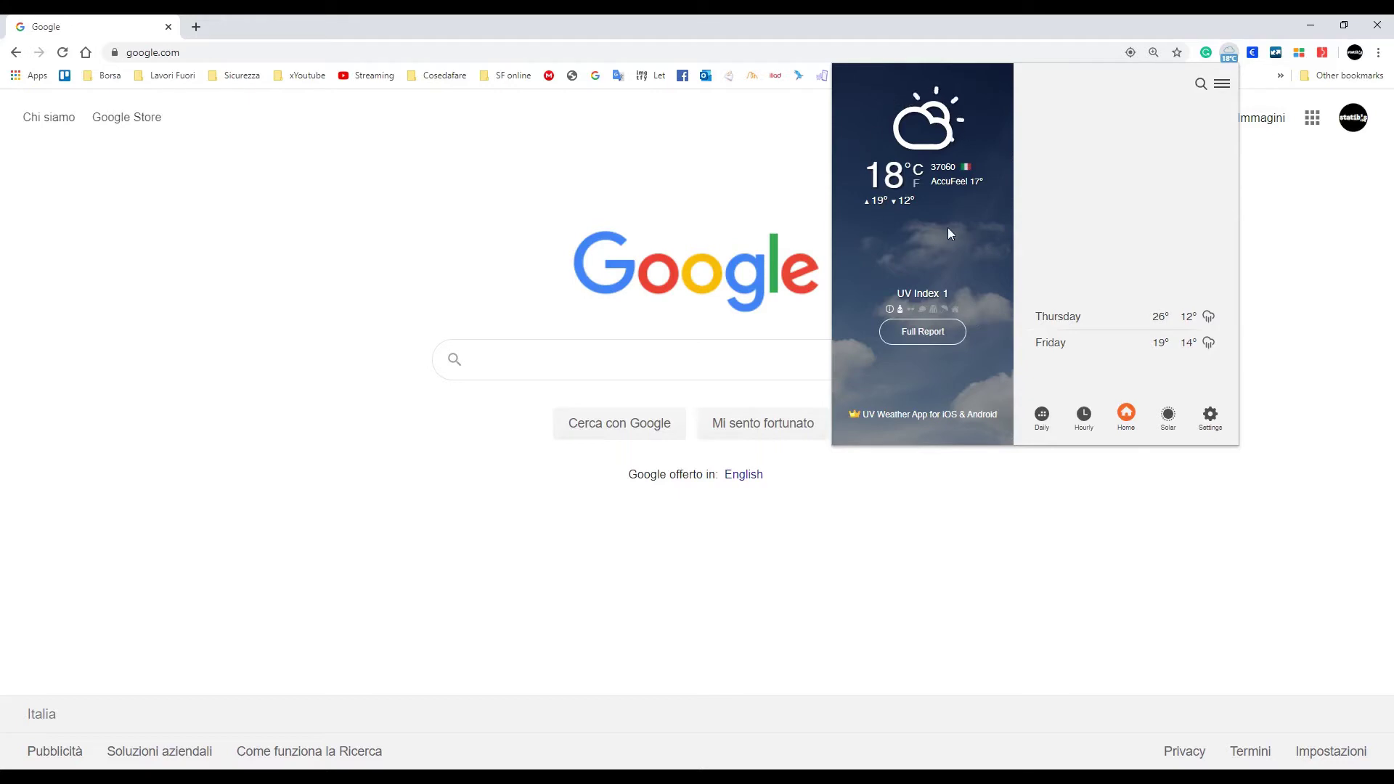
{"action": "mouse_move", "coordinate": [899, 203]}
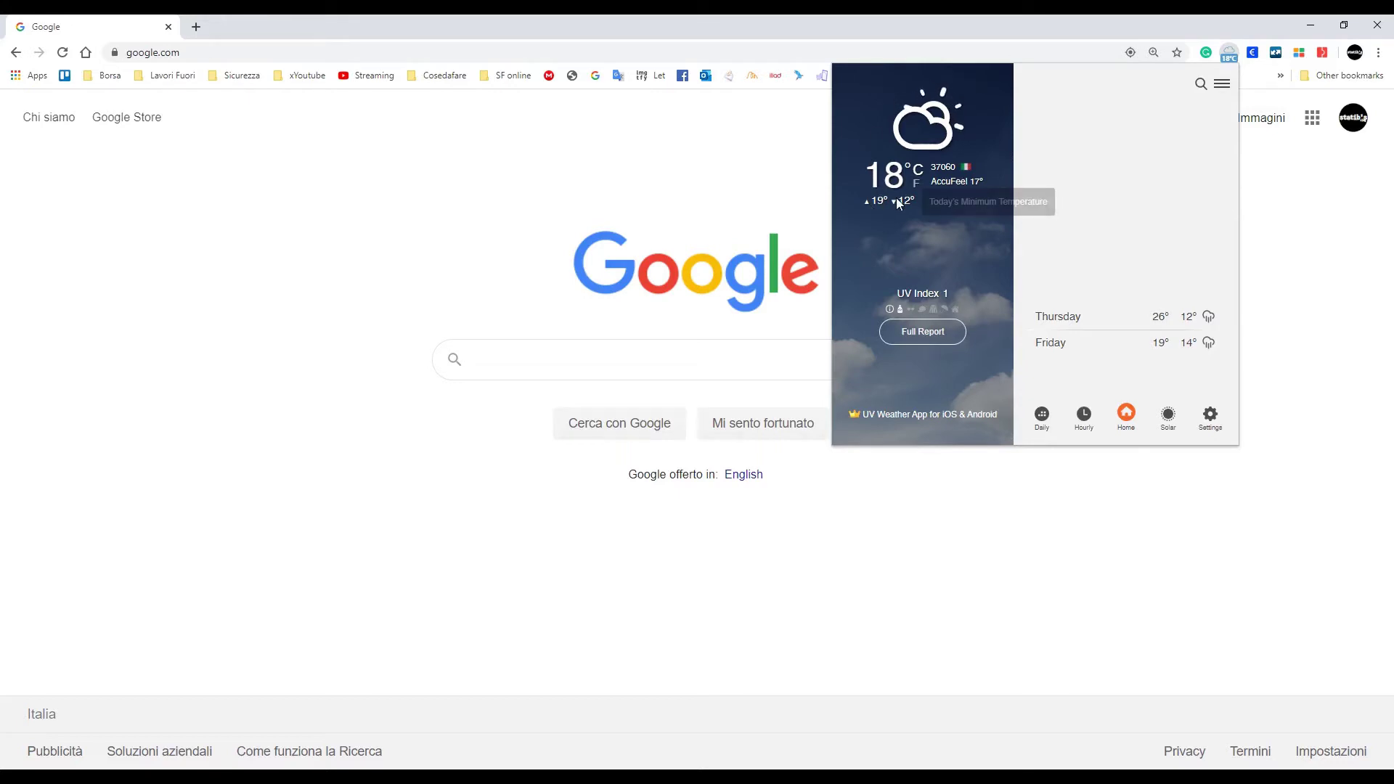
{"action": "mouse_move", "coordinate": [960, 181]}
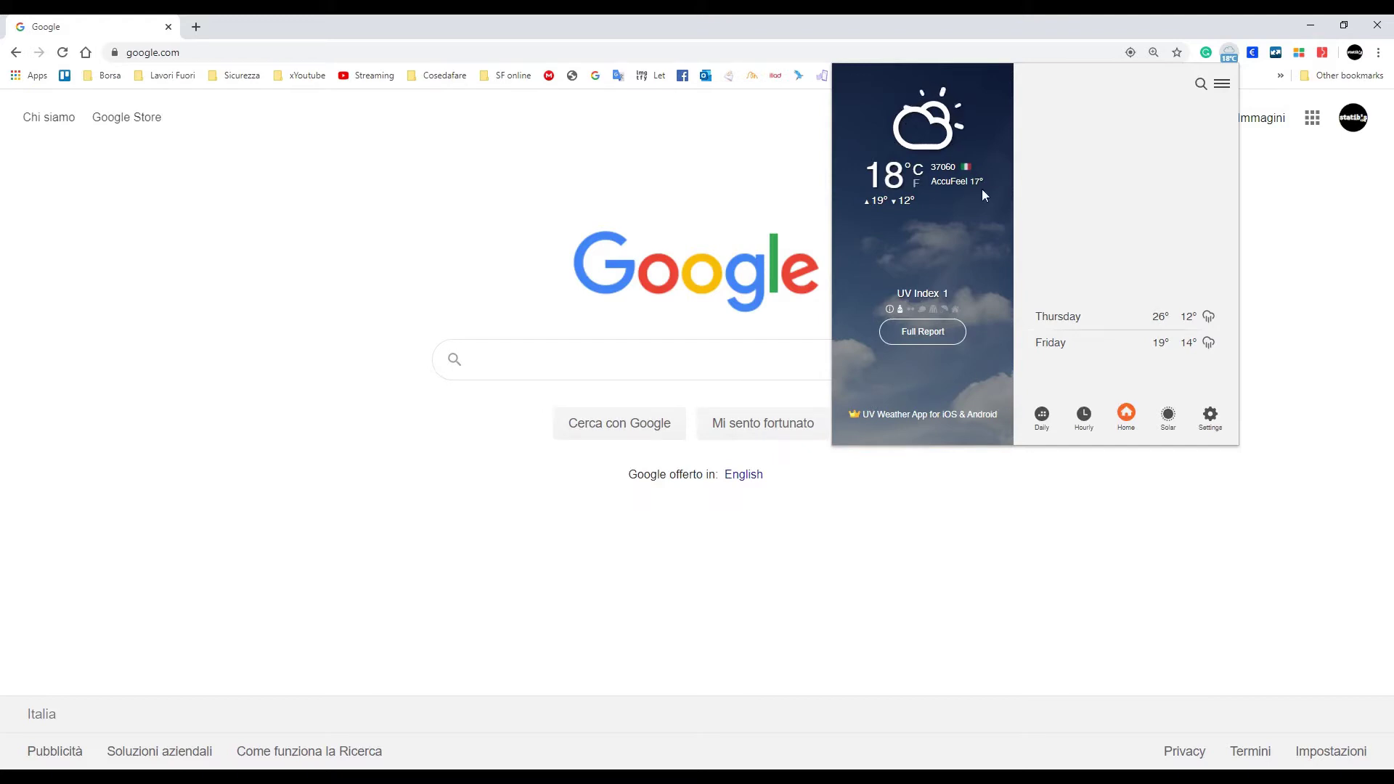
Examine UV Weather's seven-day and 48-hour forecasts and its solar times
{"action": "left_click", "coordinate": [1043, 415]}
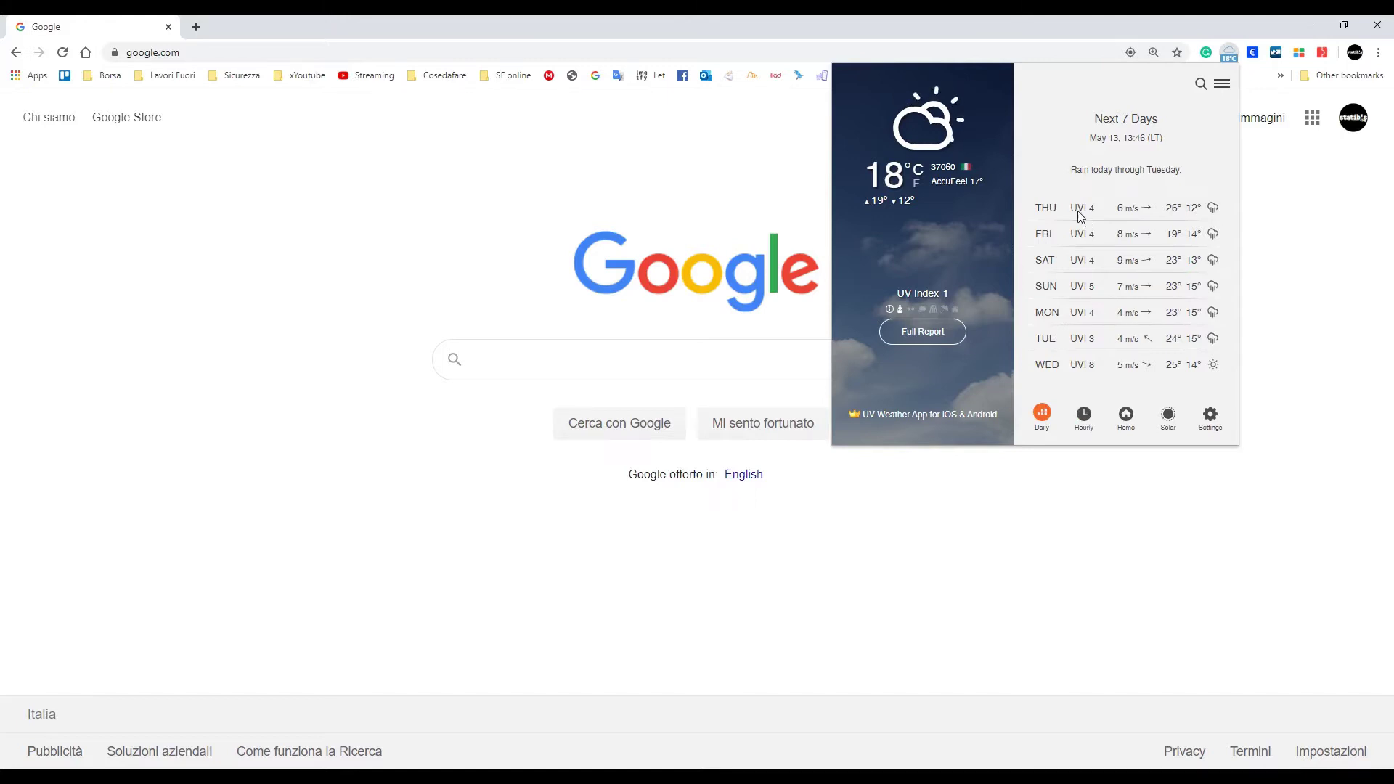
{"action": "left_click", "coordinate": [1085, 415]}
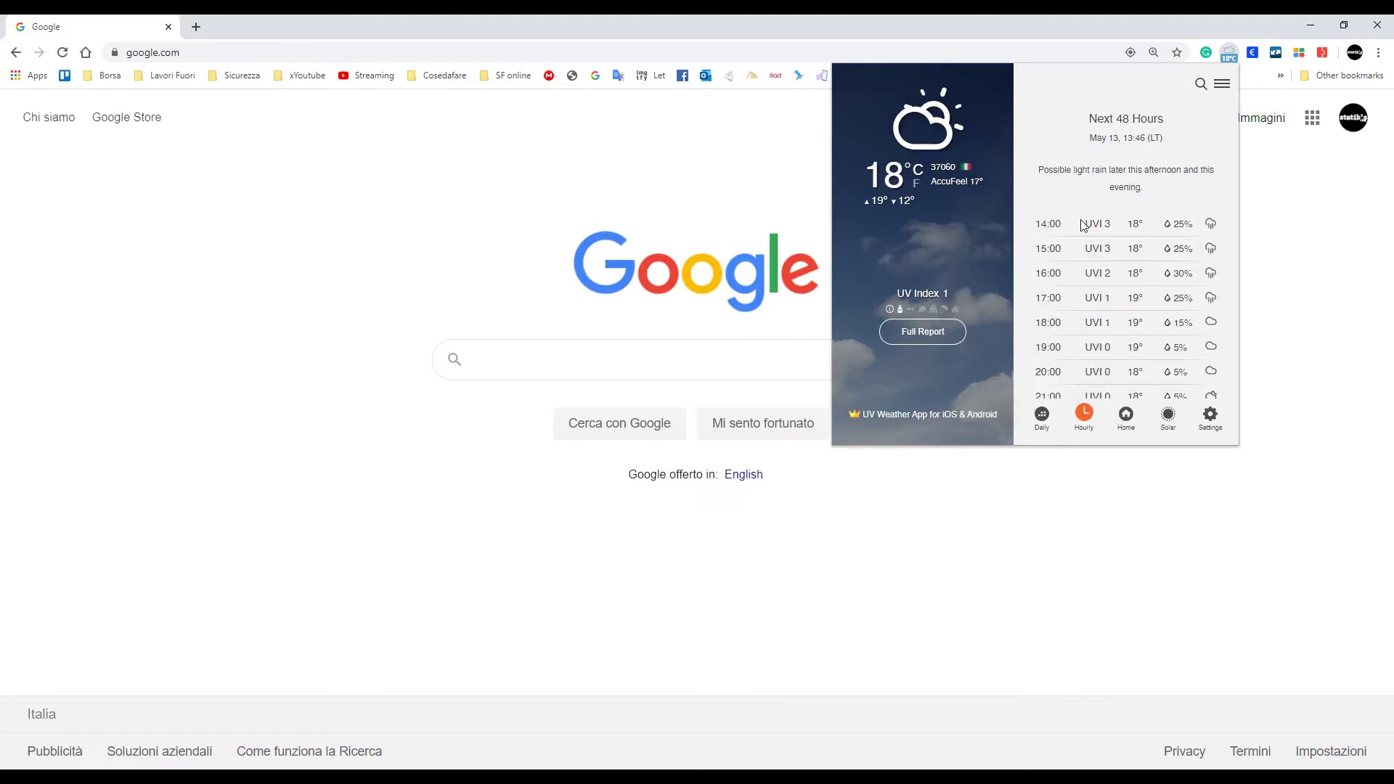
{"action": "left_click", "coordinate": [1126, 419]}
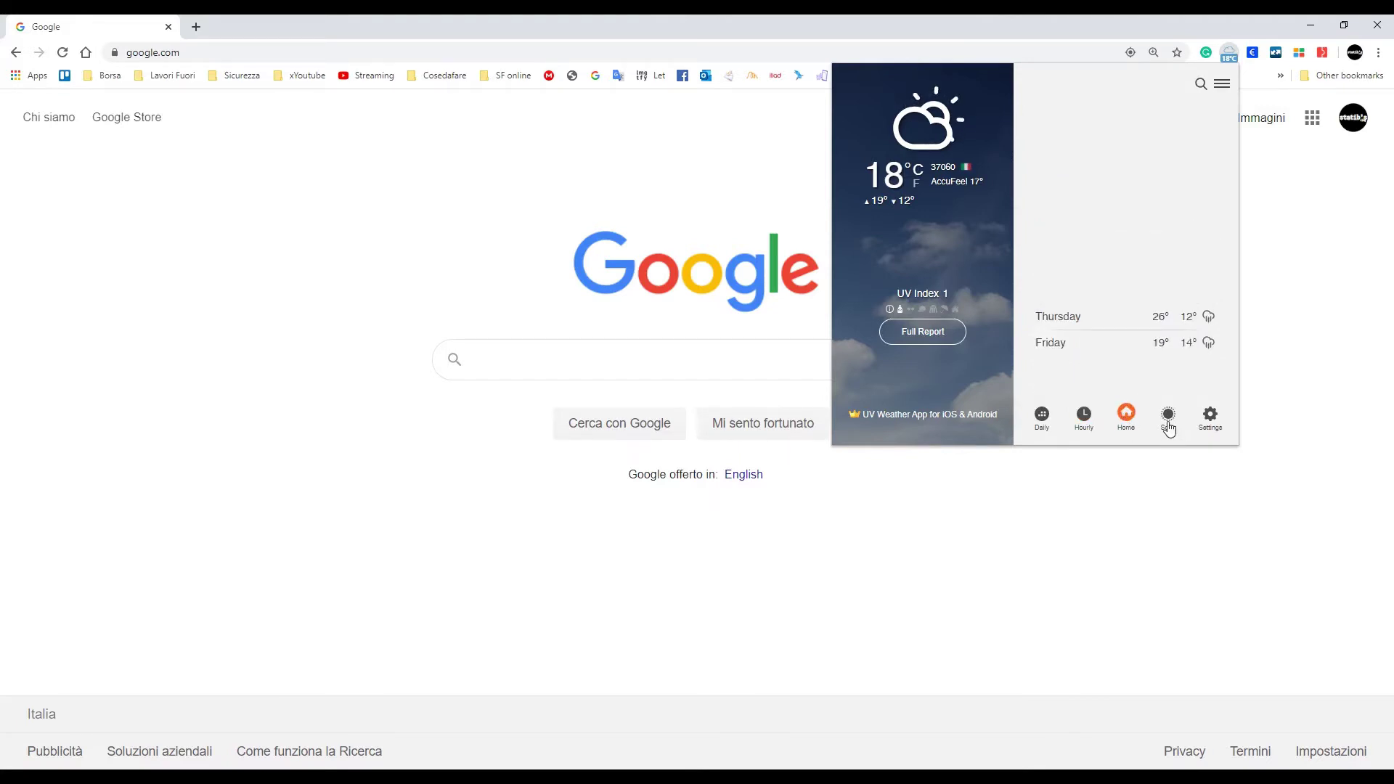
{"action": "left_click", "coordinate": [1169, 421]}
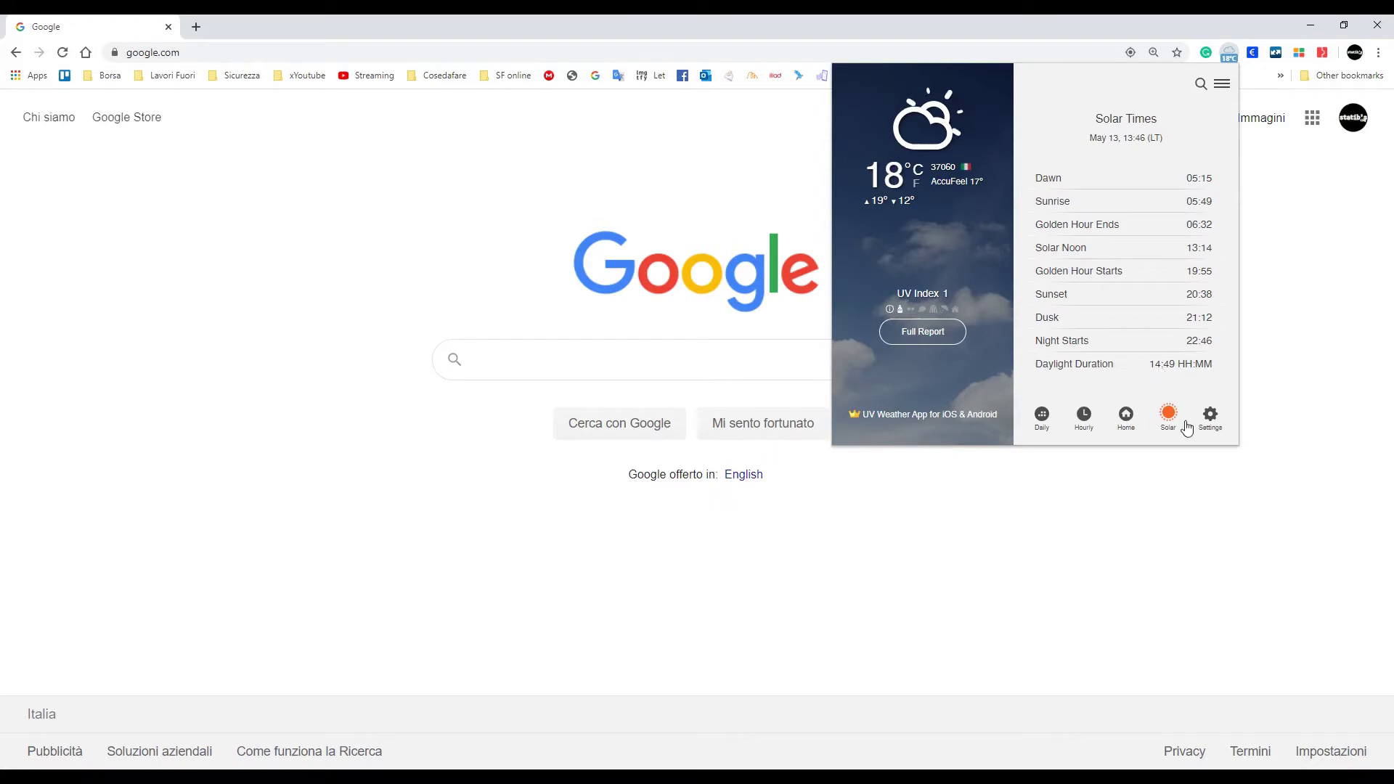
Try °F as the temperature unit in the UV Weather settings, restore °C and return to the home view
{"action": "left_click", "coordinate": [1210, 418]}
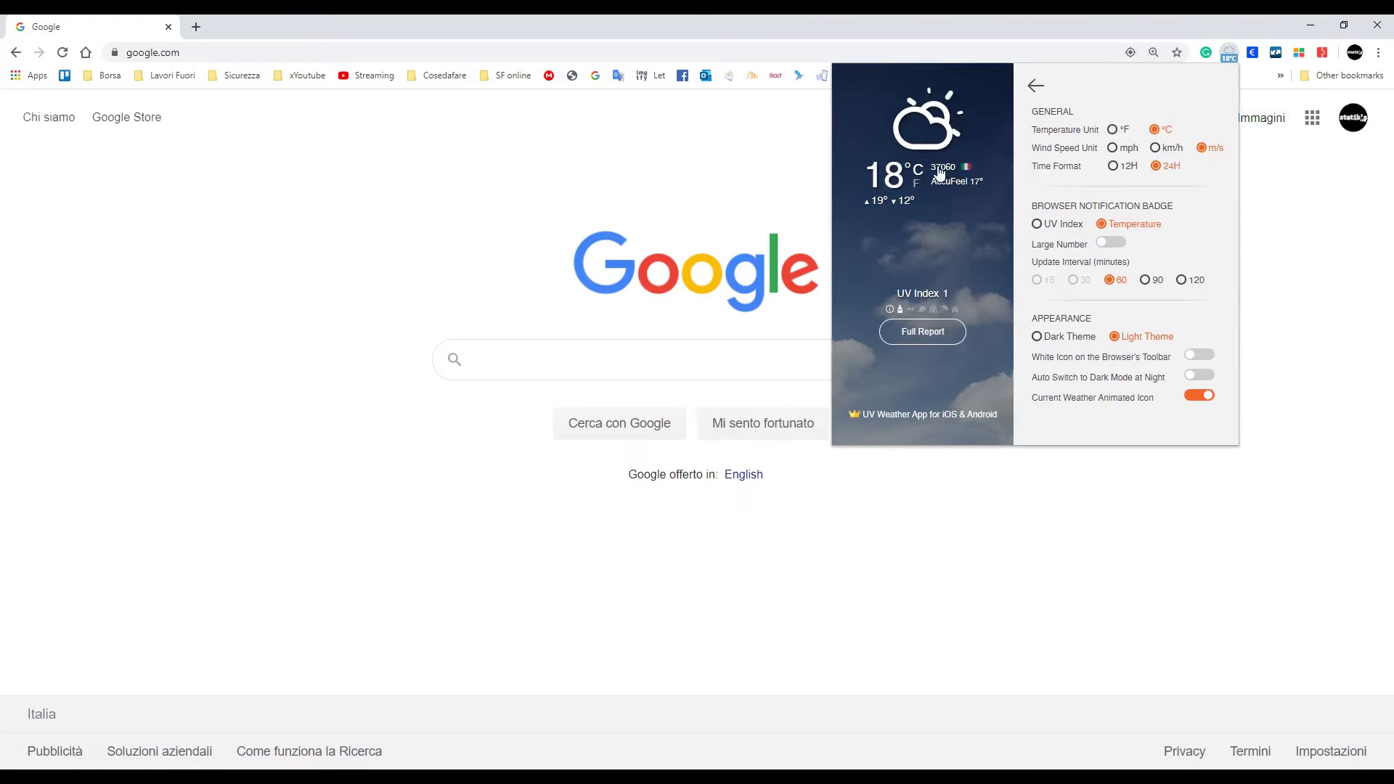
{"action": "left_click", "coordinate": [1114, 131]}
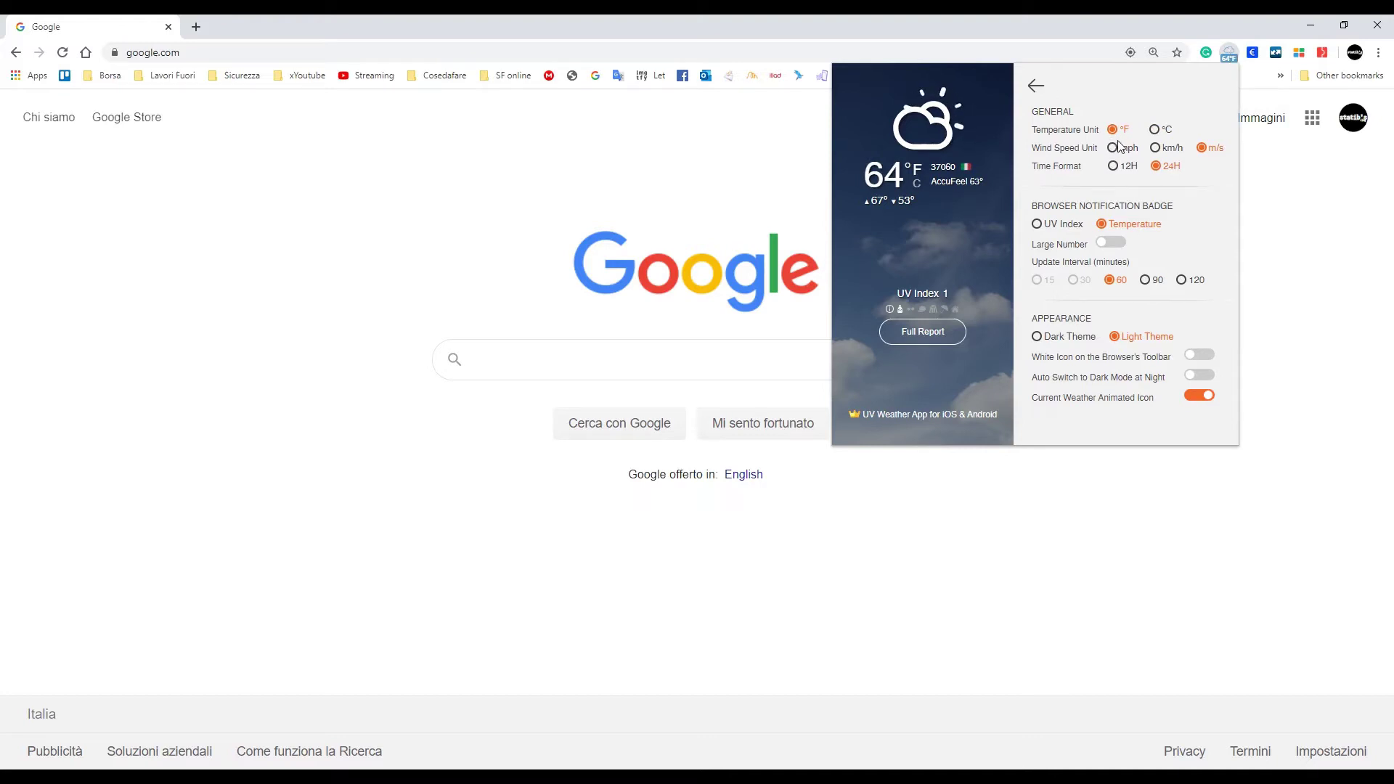
{"action": "left_click", "coordinate": [1155, 130]}
{"action": "left_click", "coordinate": [1035, 87]}
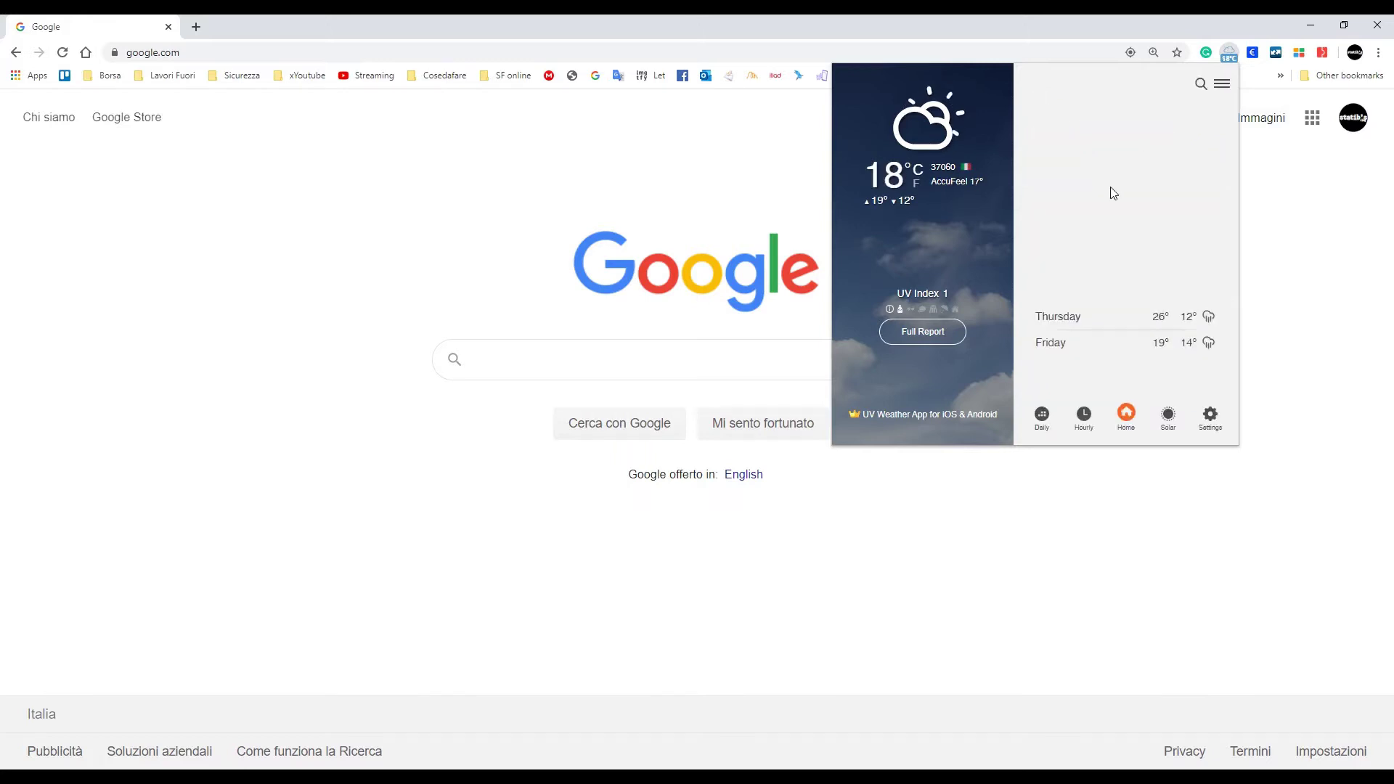
Open UV Weather's location map and place the pin at Castel d'Ario and, further south, near Cento
{"action": "left_click", "coordinate": [1202, 85]}
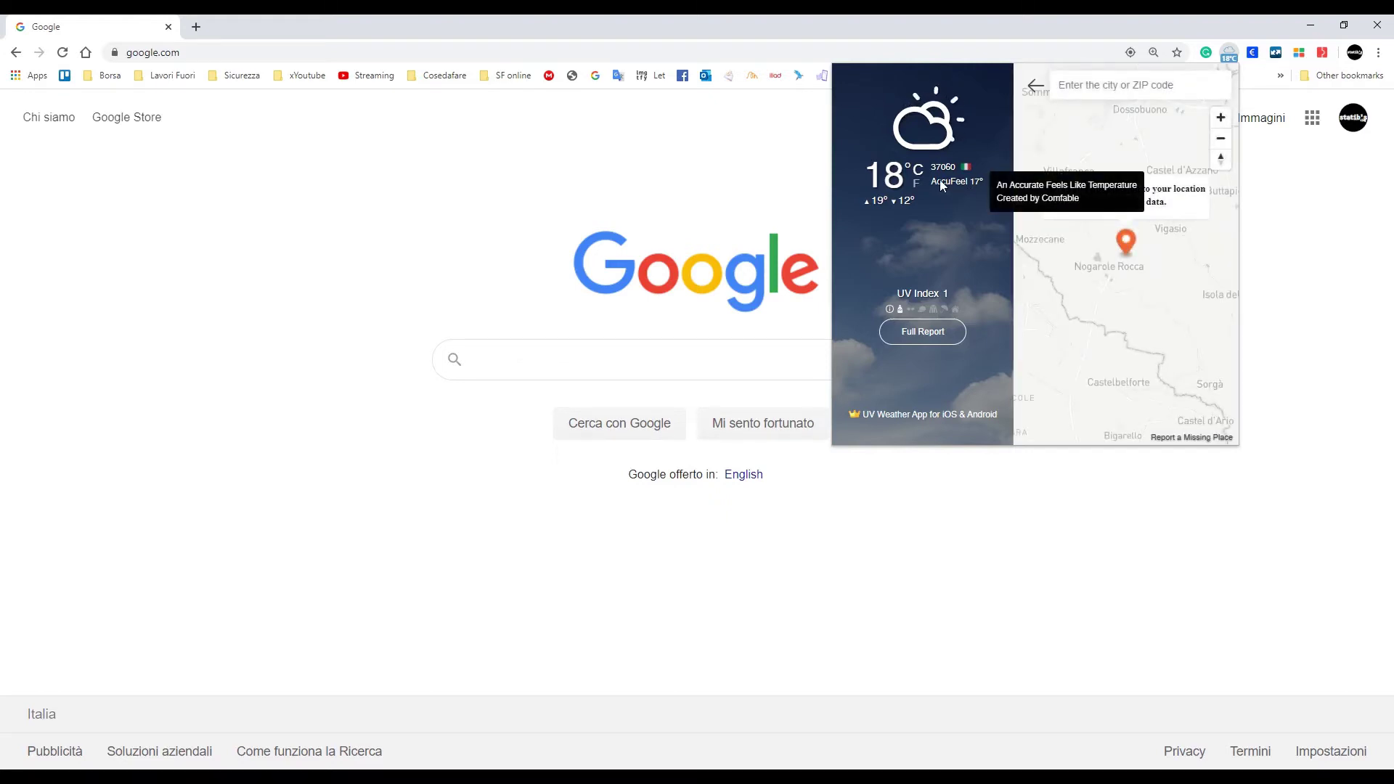
{"action": "left_click_drag", "start_coordinate": [1117, 303], "coordinate": [1037, 218]}
{"action": "left_click_drag", "start_coordinate": [1191, 351], "coordinate": [1108, 224]}
{"action": "scroll", "coordinate": [1122, 283], "scroll_direction": "down", "scroll_amount": 3}
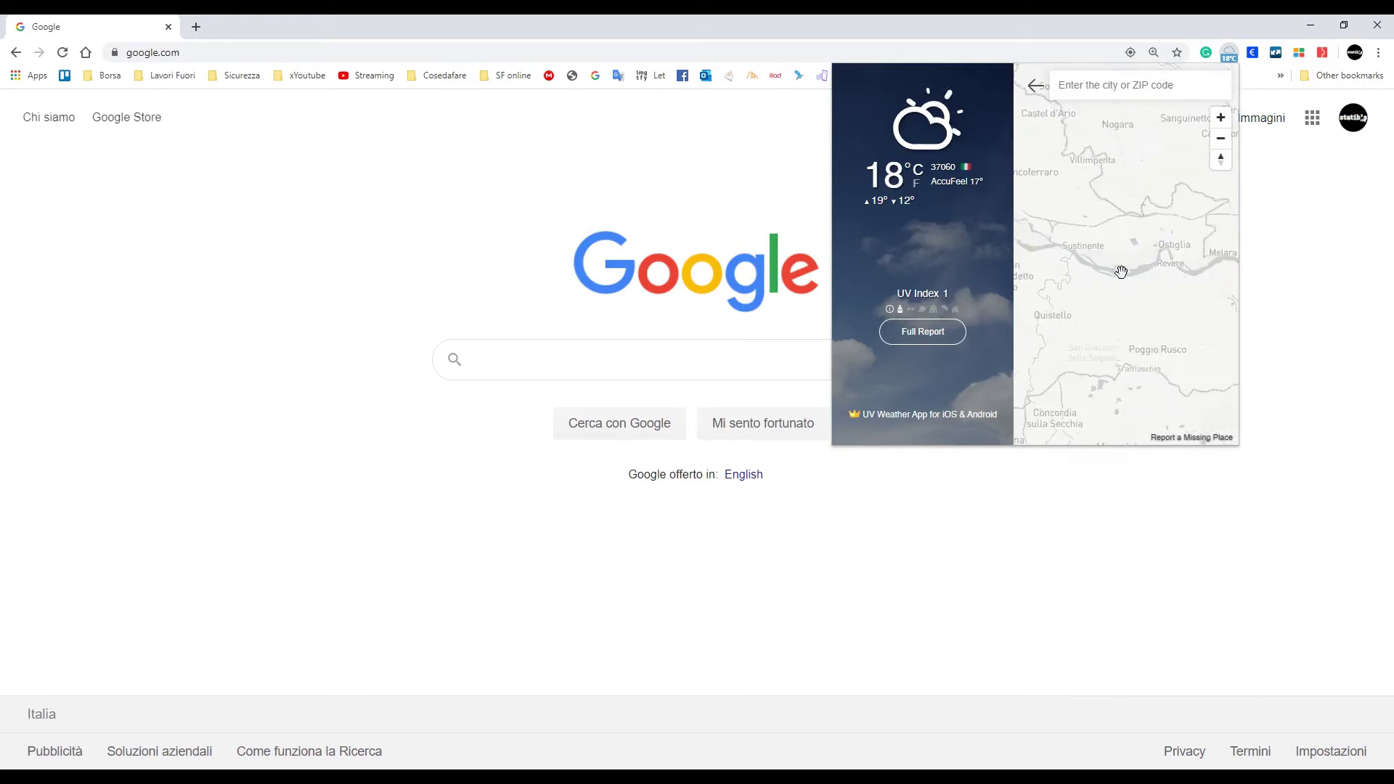
{"action": "left_click_drag", "start_coordinate": [1059, 129], "coordinate": [1080, 219]}
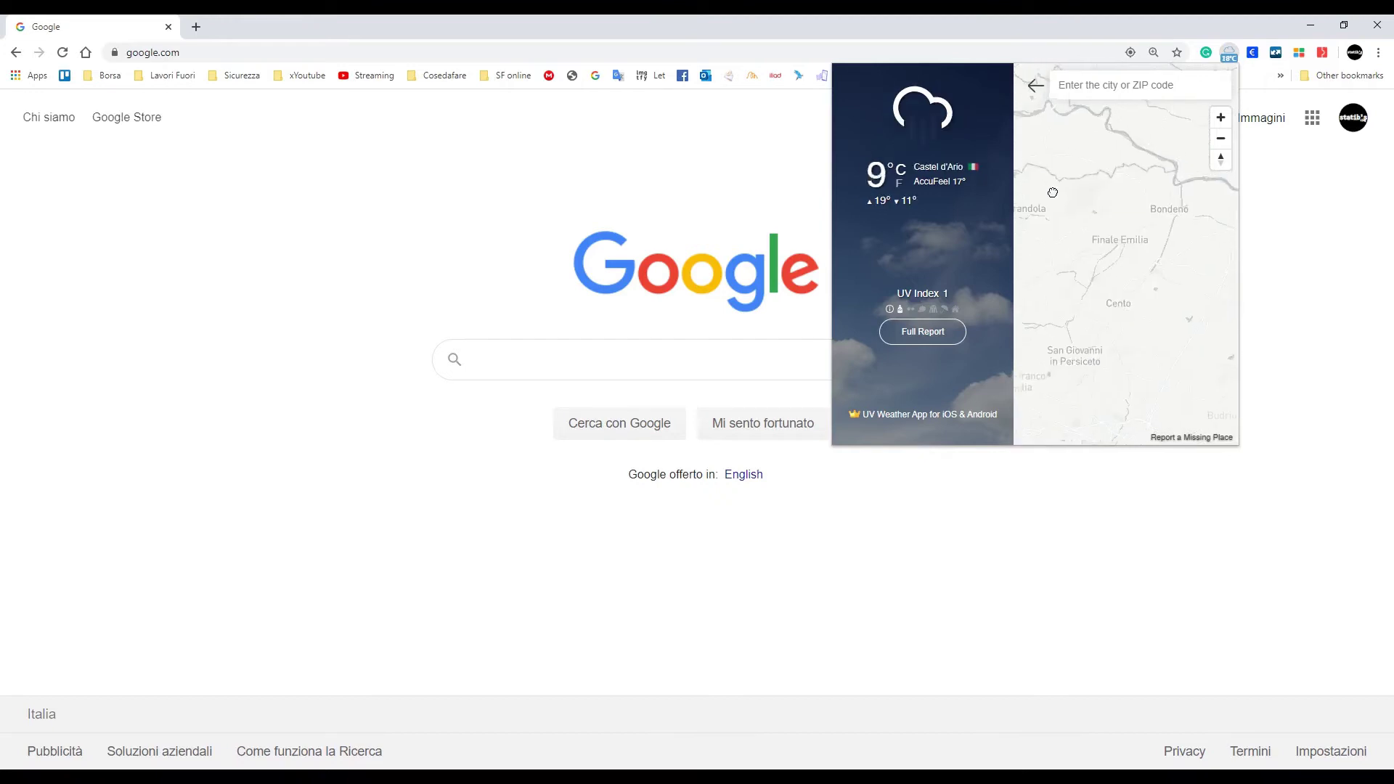
{"action": "left_click_drag", "start_coordinate": [1028, 151], "coordinate": [1188, 345]}
{"action": "left_click_drag", "start_coordinate": [1192, 405], "coordinate": [1124, 245]}
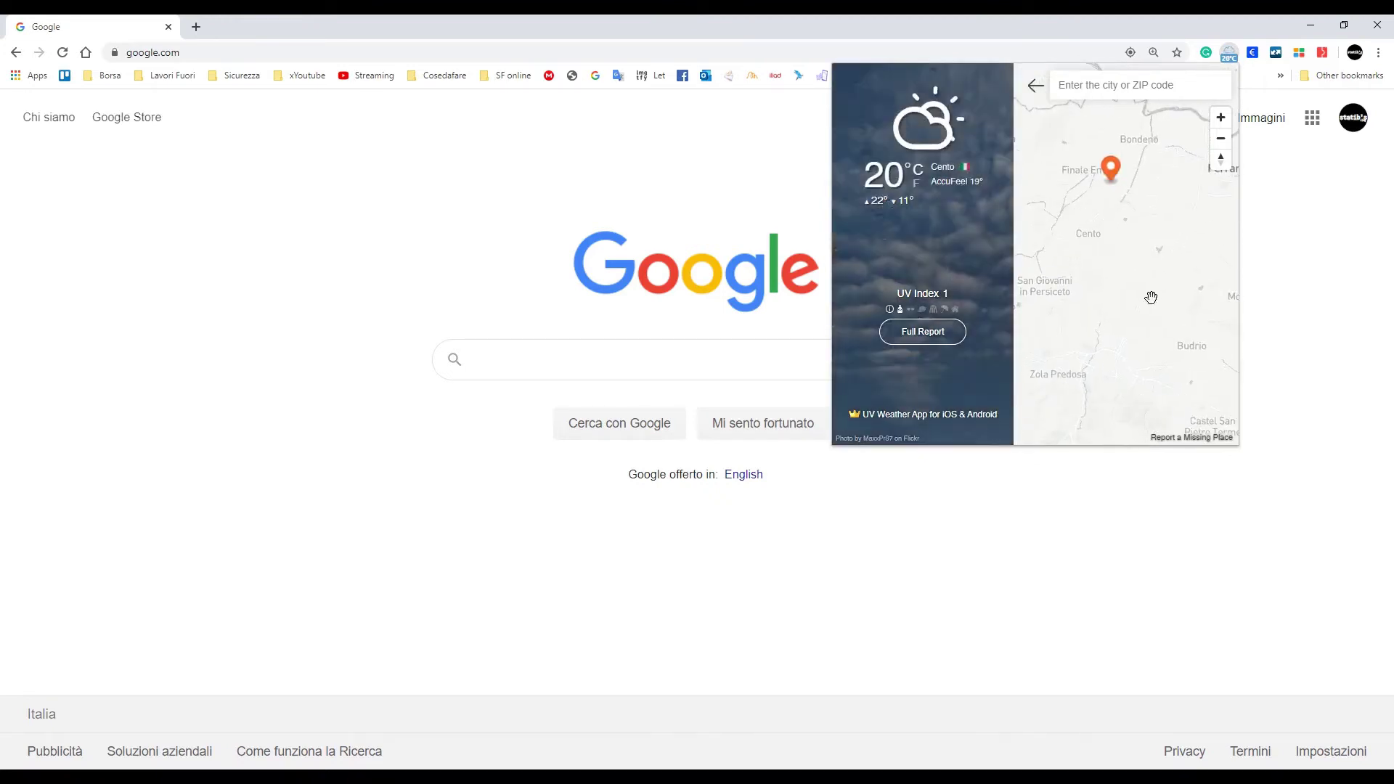
Move the weather location pin to Modena, on to Casalecchio, and across the mountains to Bagni di Lucca
{"action": "left_click_drag", "start_coordinate": [1220, 194], "coordinate": [1071, 285]}
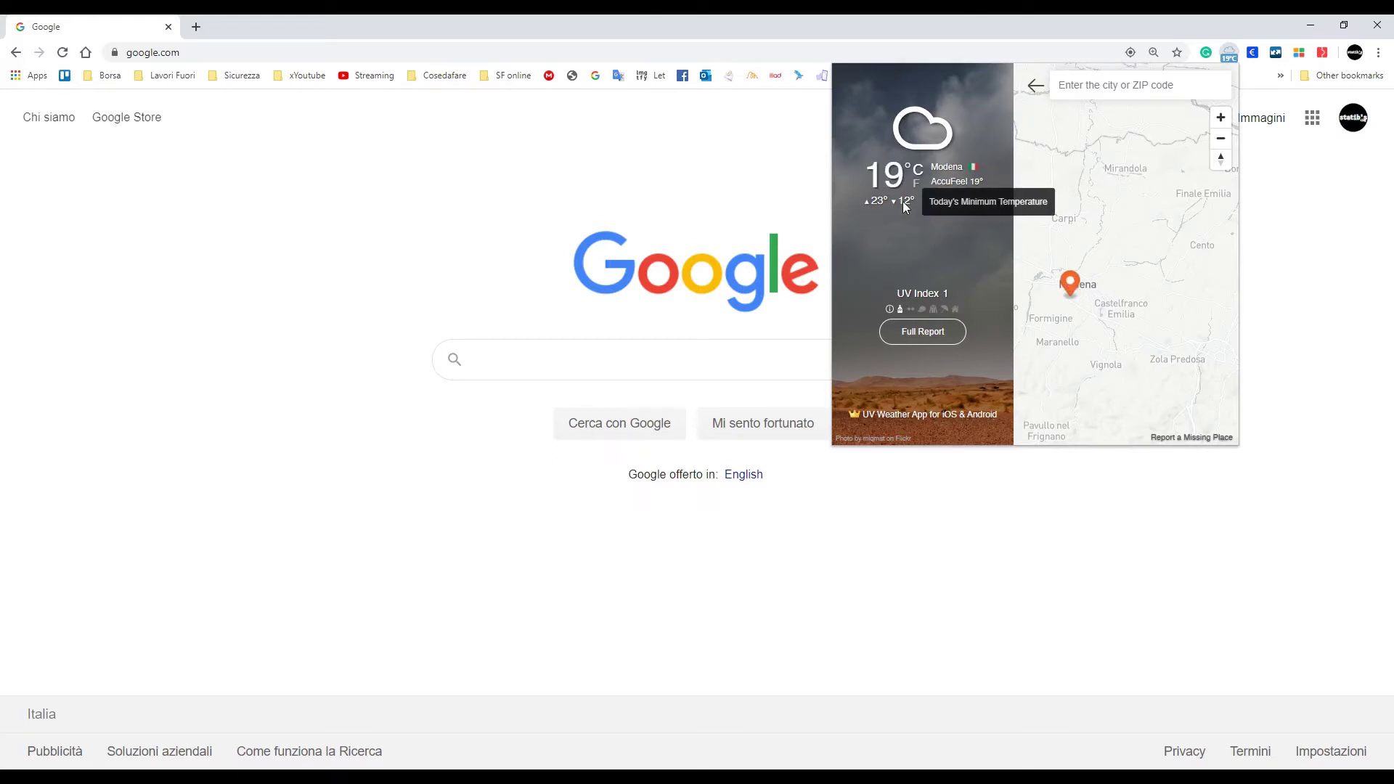
{"action": "left_click_drag", "start_coordinate": [1112, 284], "coordinate": [1223, 247]}
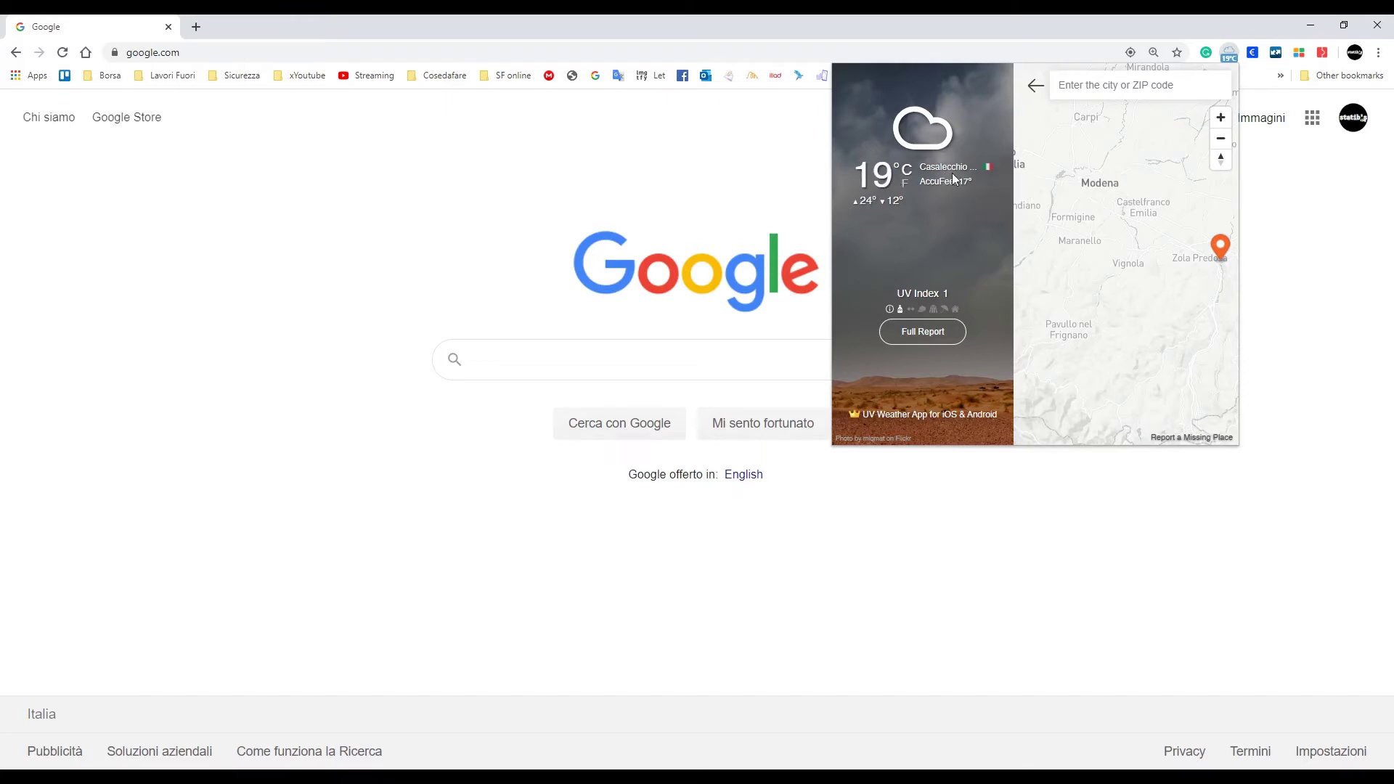
{"action": "left_click_drag", "start_coordinate": [1071, 336], "coordinate": [1065, 283]}
{"action": "scroll", "coordinate": [1098, 294], "scroll_direction": "down", "scroll_amount": 1}
{"action": "left_click_drag", "start_coordinate": [1094, 373], "coordinate": [1118, 331]}
{"action": "key", "text": "super"}
{"action": "left_click", "coordinate": [1198, 186]}
{"action": "left_click_drag", "start_coordinate": [1199, 187], "coordinate": [1059, 314]}
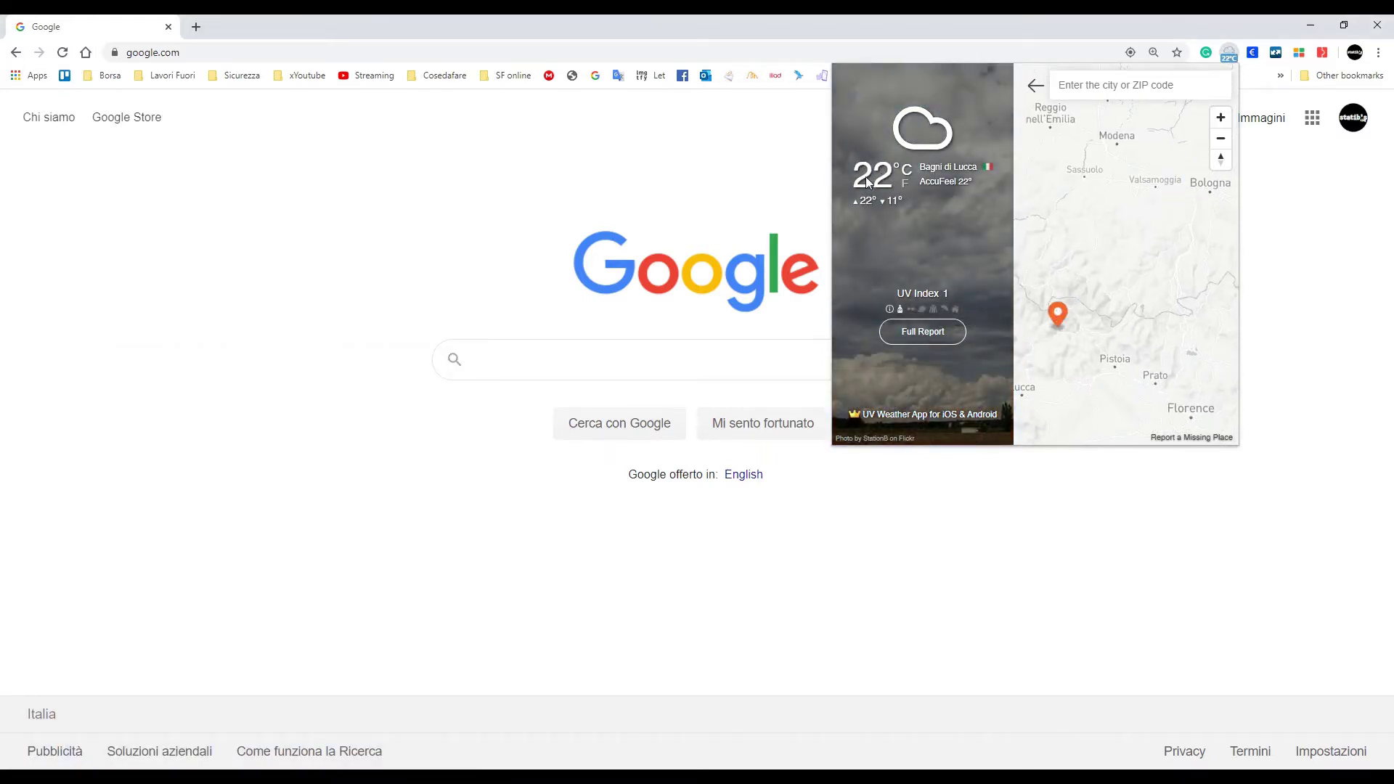
Move the weather location pin northwest of Bagni di Lucca to Pontremoli
{"action": "left_click_drag", "start_coordinate": [1075, 391], "coordinate": [1242, 270]}
{"action": "left_click_drag", "start_coordinate": [1227, 218], "coordinate": [1036, 116]}
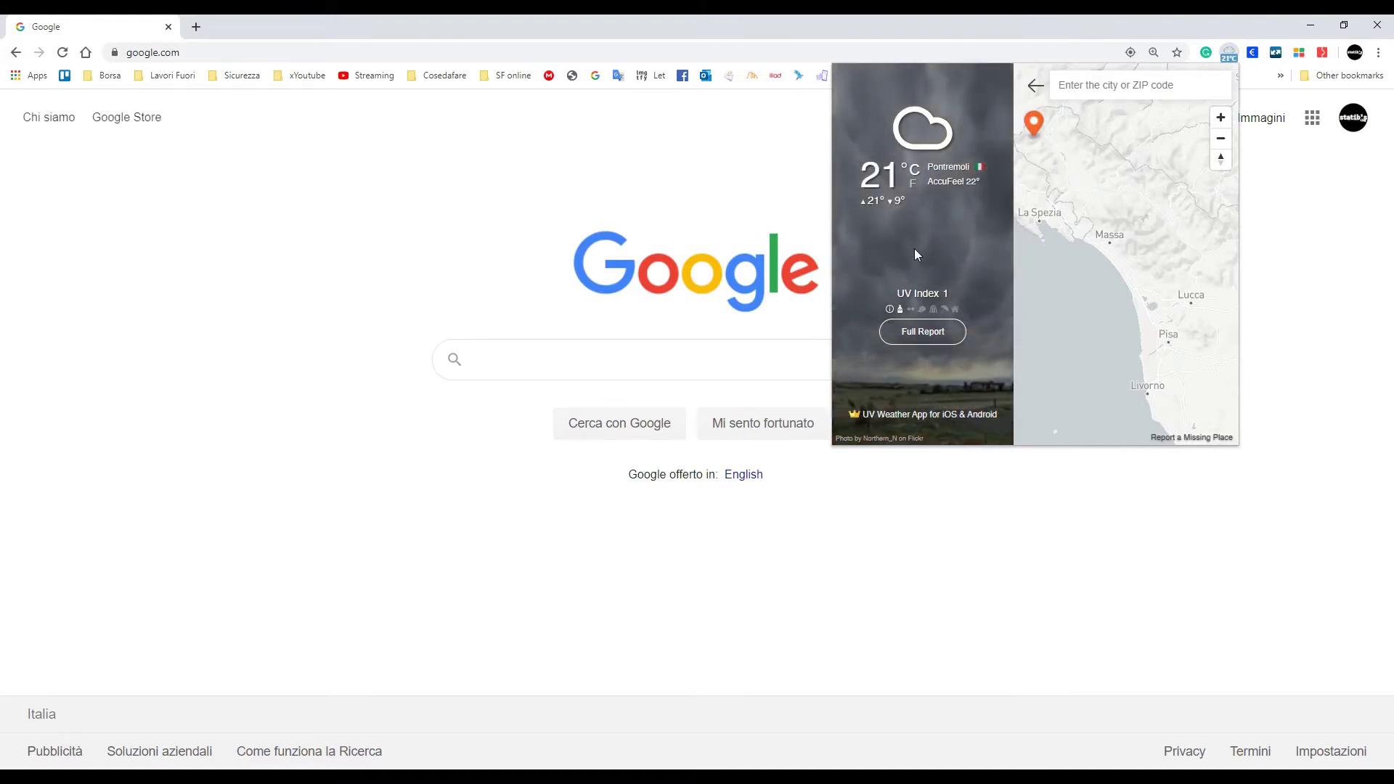
{"action": "left_click_drag", "start_coordinate": [1084, 245], "coordinate": [1126, 473]}
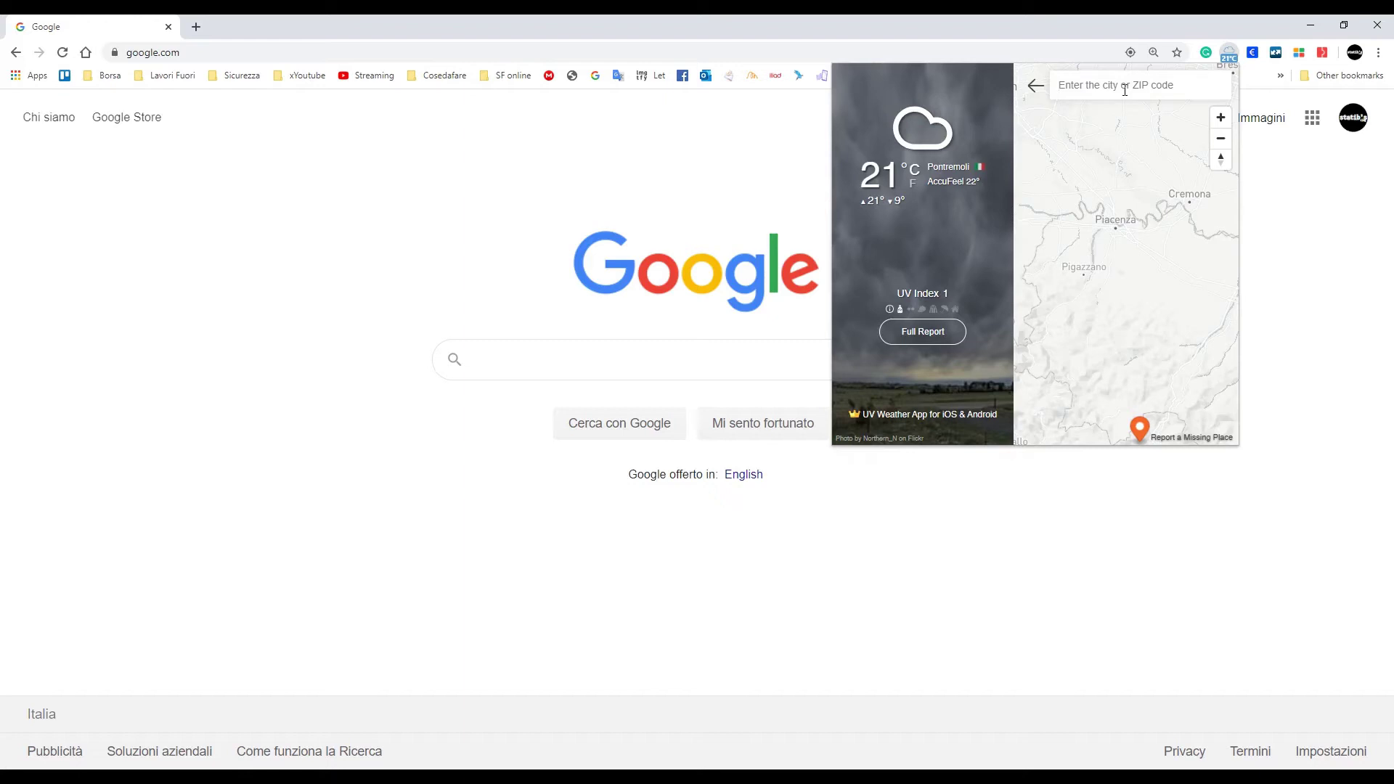
Set the weather location by ZIP code, first 40132 and finally 40122 in Bologna, and close UV Weather
{"action": "type", "text": "40132"}
{"action": "key", "text": "Return"}
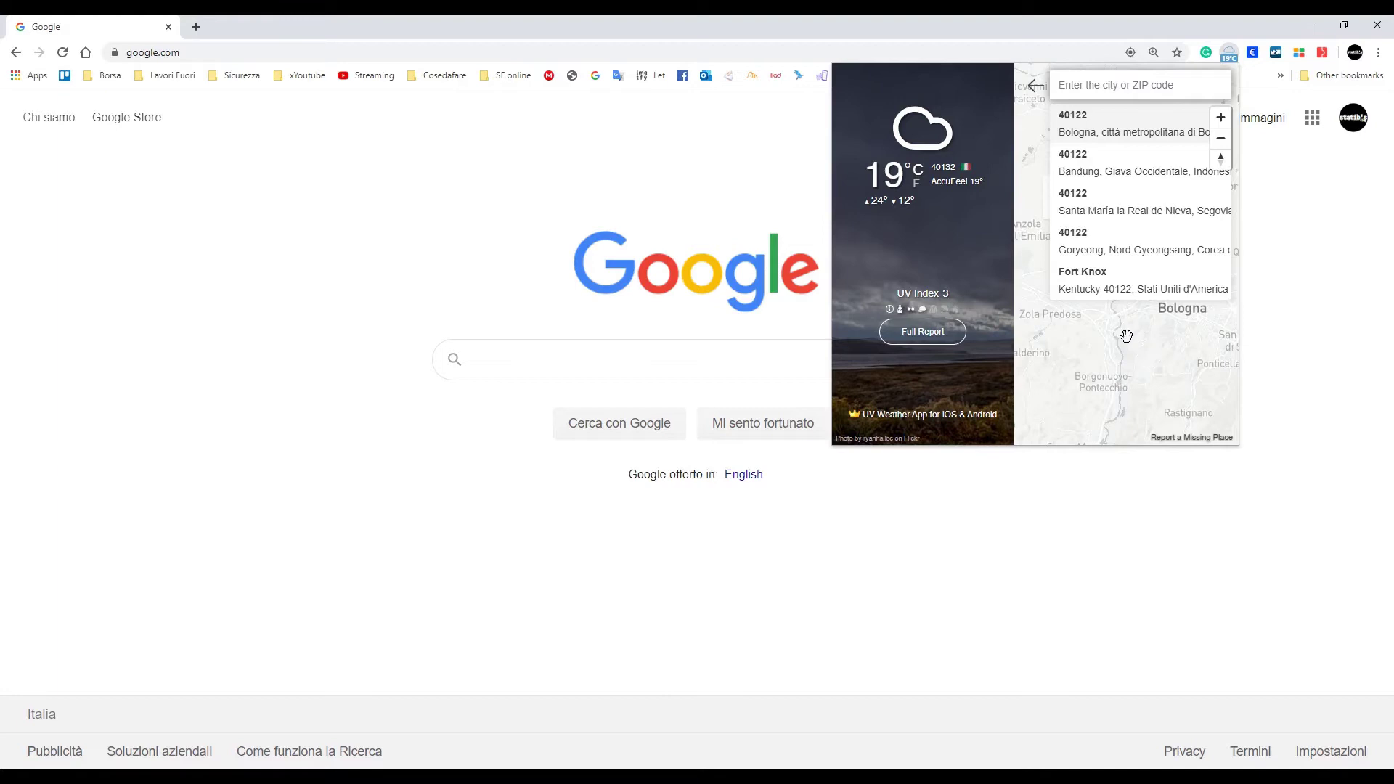
{"action": "left_click", "coordinate": [1074, 120]}
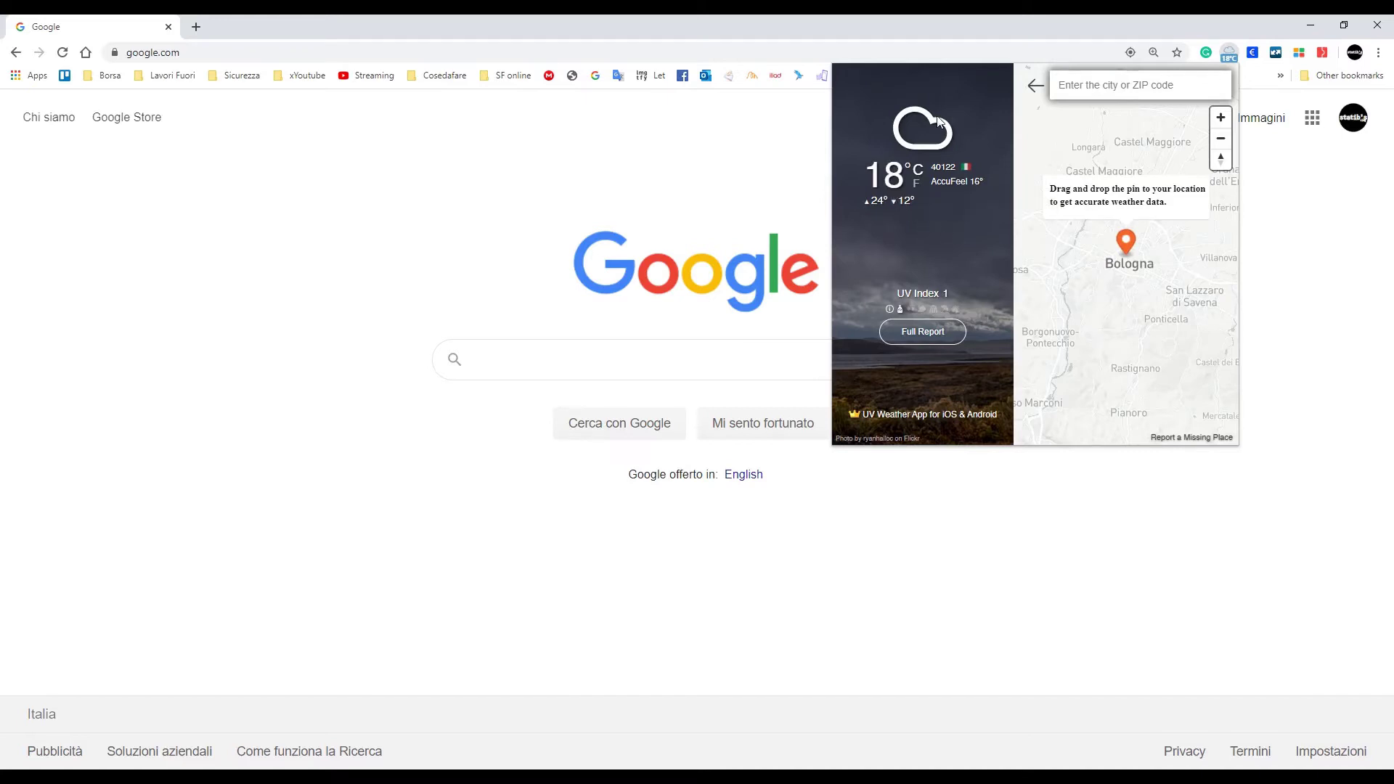
{"action": "left_click", "coordinate": [1289, 320]}
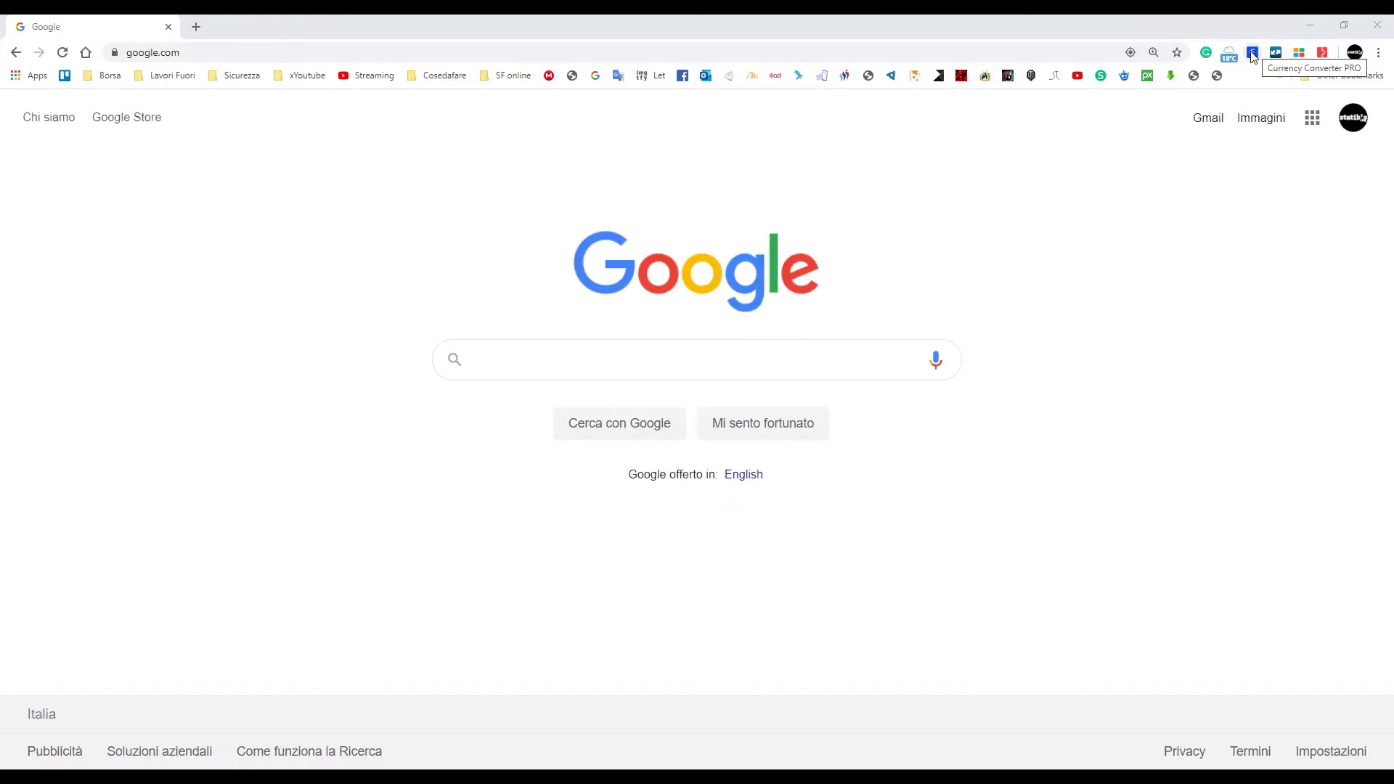
Open Currency Converter PRO, return from its settings to the conversion form, and keep the amount at 1000
{"action": "left_click", "coordinate": [1253, 55]}
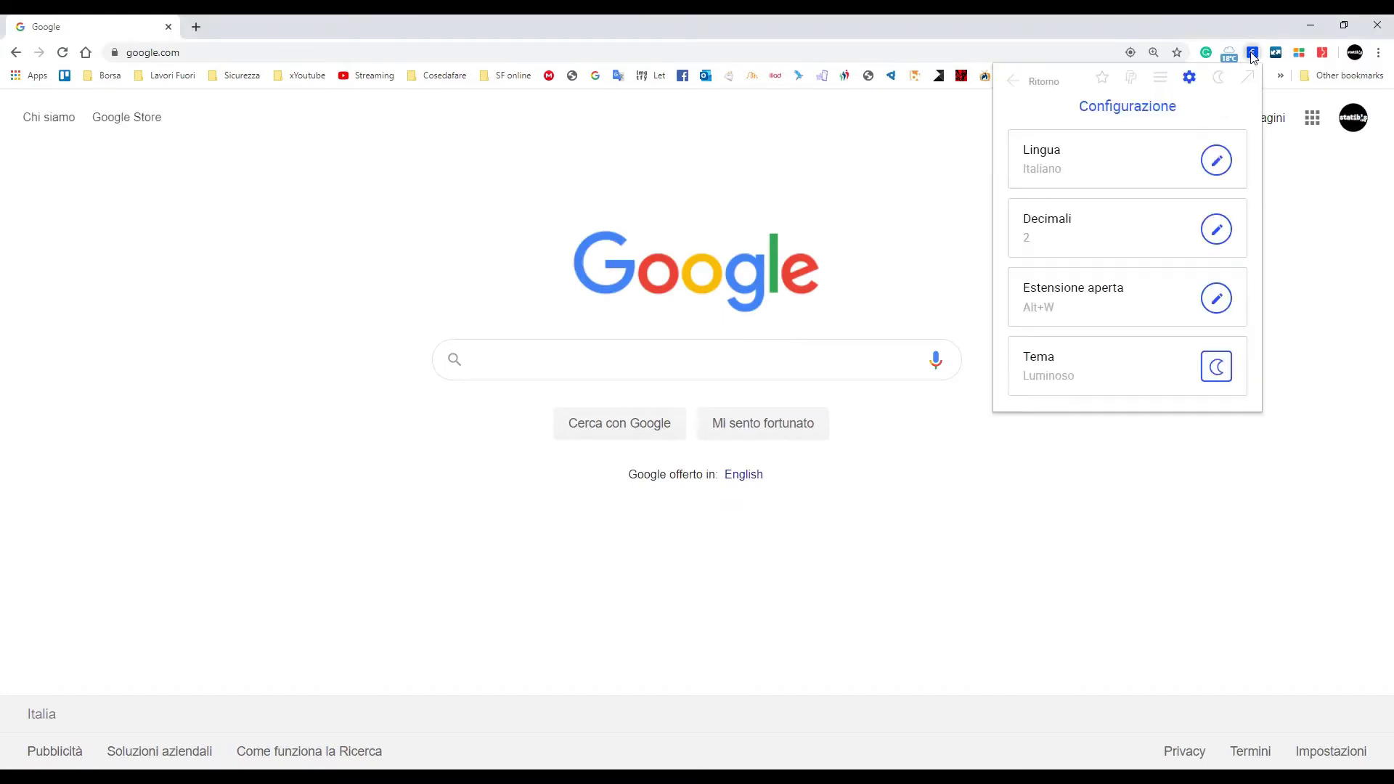
{"action": "left_click", "coordinate": [1011, 82]}
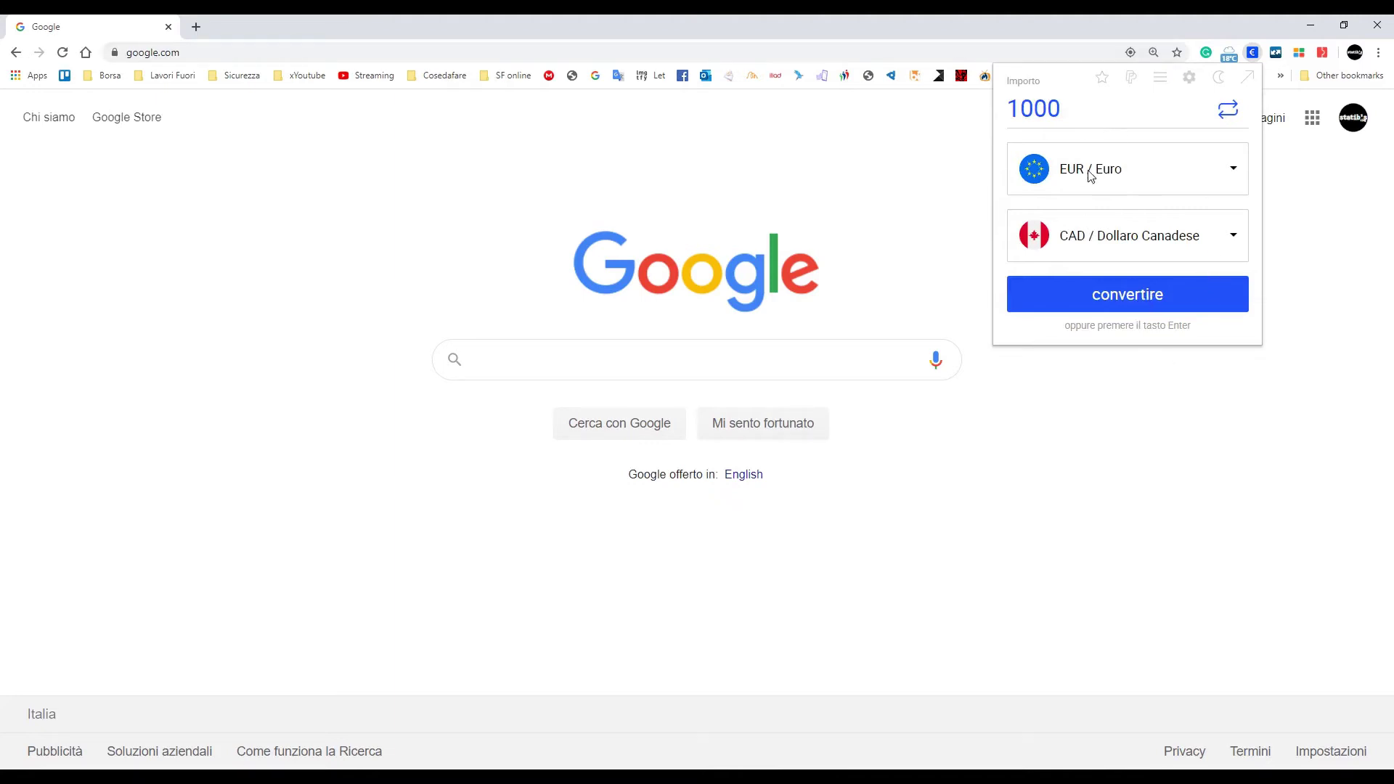
{"action": "left_click", "coordinate": [1073, 110]}
{"action": "left_click_drag", "start_coordinate": [1060, 109], "coordinate": [1053, 108]}
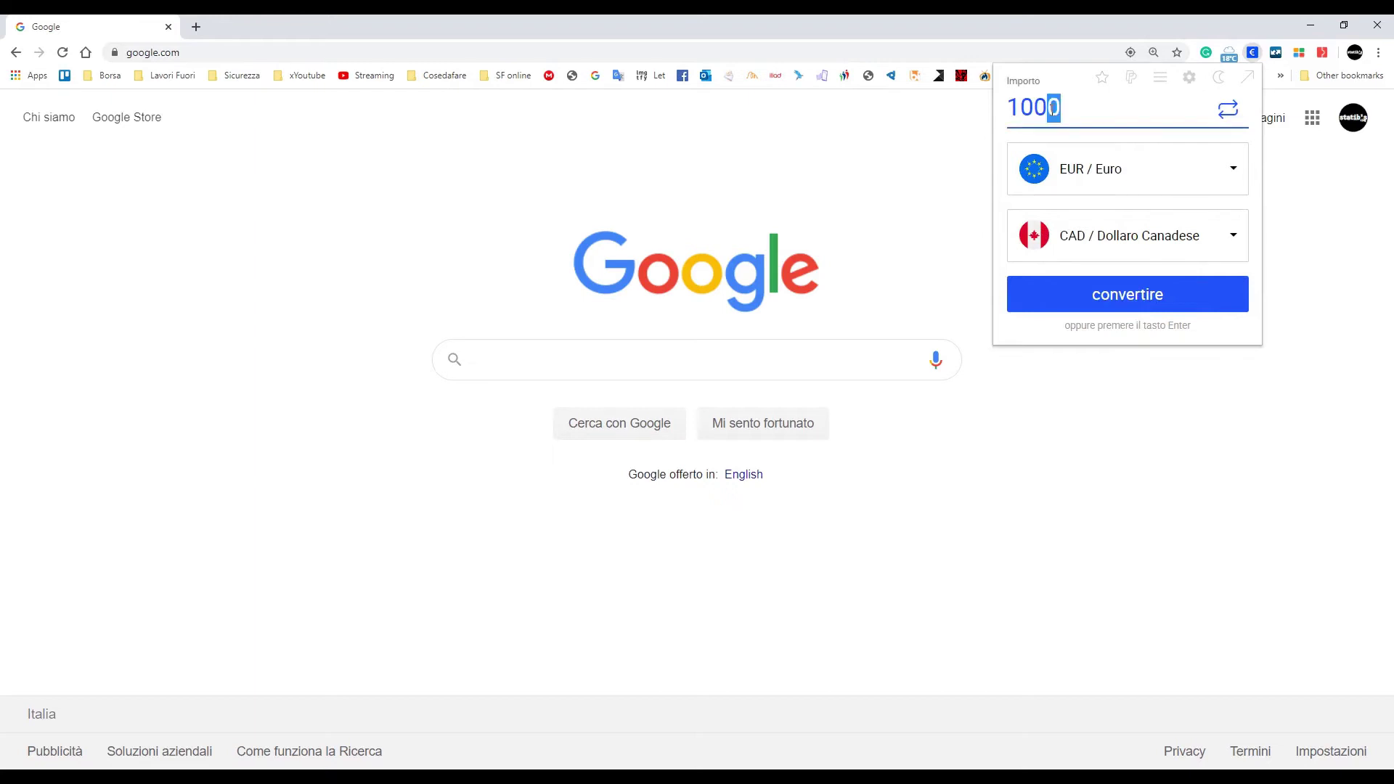
{"action": "left_click", "coordinate": [1081, 109]}
Look through the available source currencies and close the list with EUR / Euro still selected
{"action": "left_click", "coordinate": [1235, 173]}
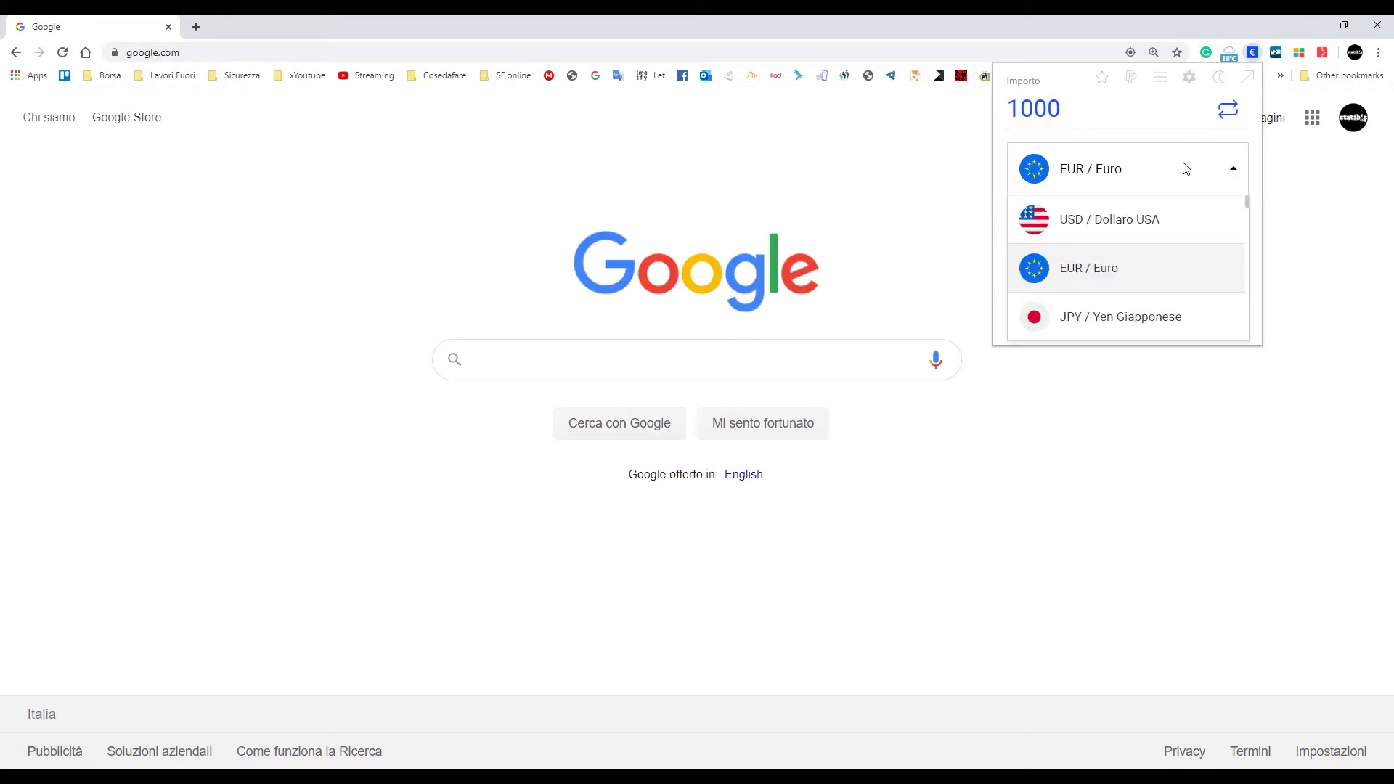
{"action": "left_click", "coordinate": [1232, 174]}
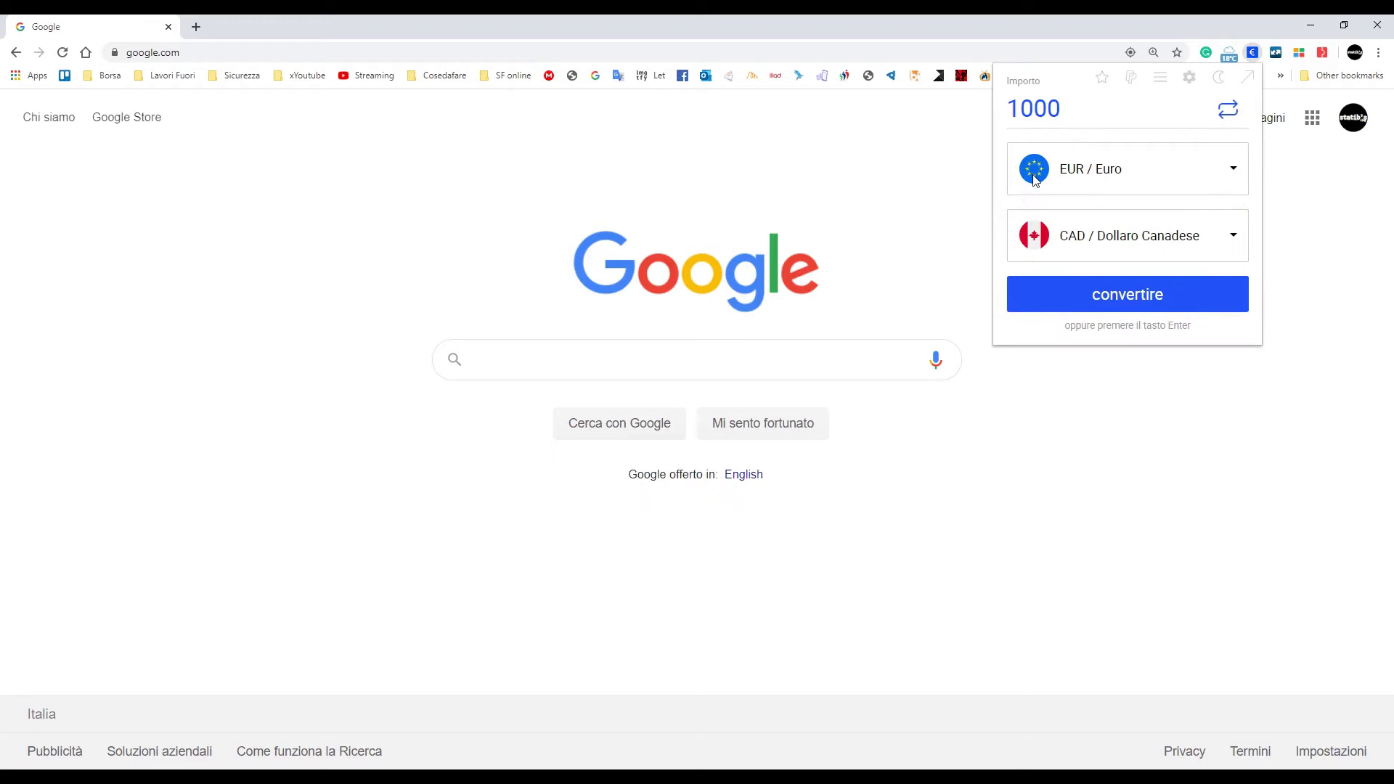
{"action": "left_click", "coordinate": [1232, 172]}
{"action": "scroll", "coordinate": [1214, 229], "scroll_direction": "down", "scroll_amount": 4}
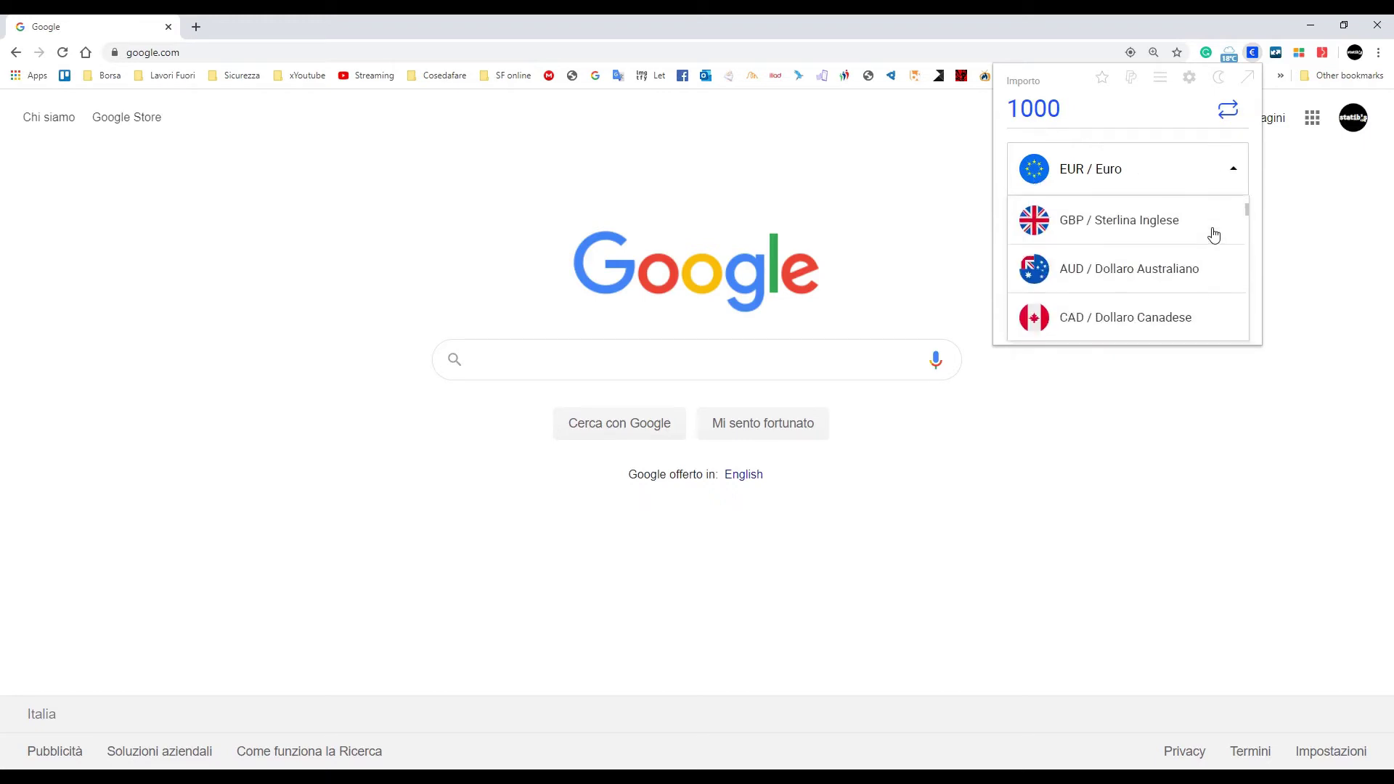
{"action": "scroll", "coordinate": [1213, 234], "scroll_direction": "down", "scroll_amount": 2}
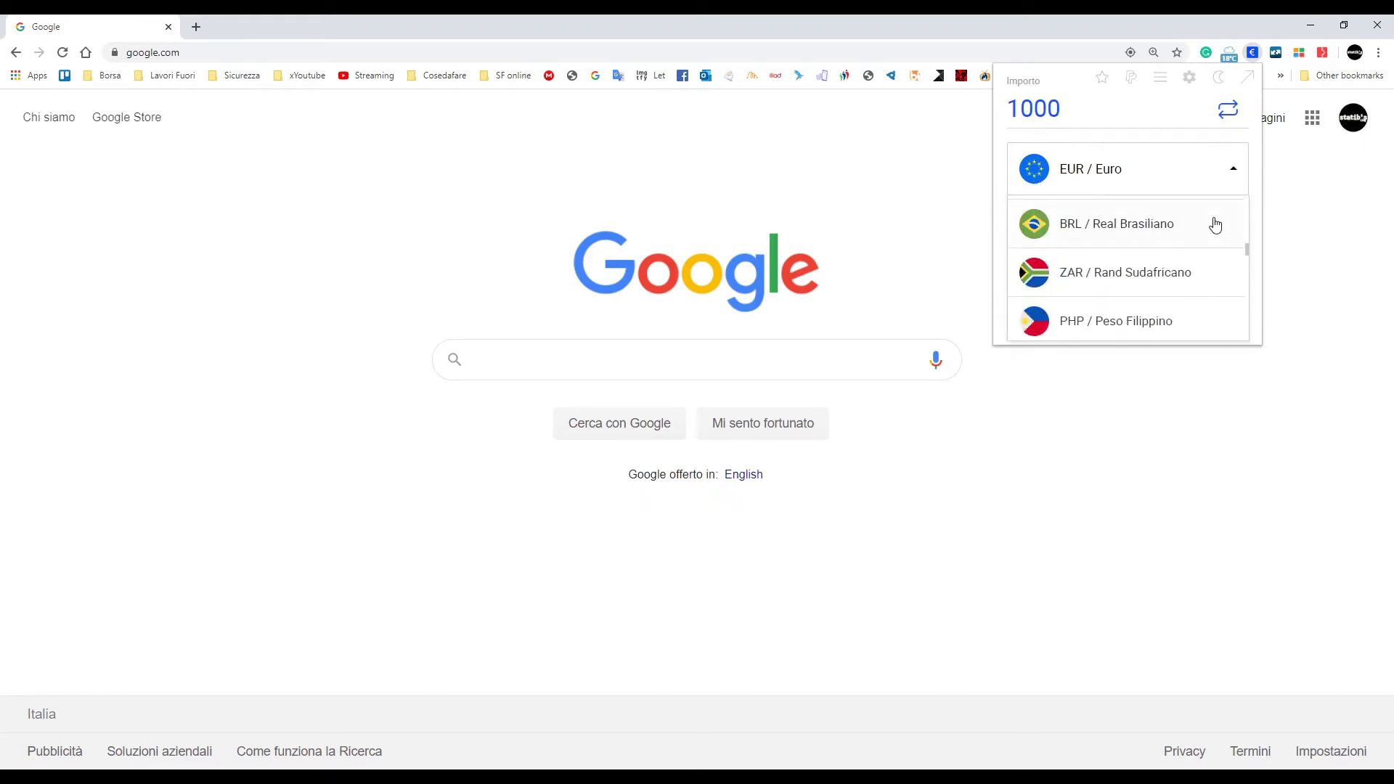
{"action": "left_click", "coordinate": [1253, 151]}
Set the target currency to USD / Dollaro USA, convert 1000 EUR, and highlight the conversion result
{"action": "left_click", "coordinate": [1171, 240]}
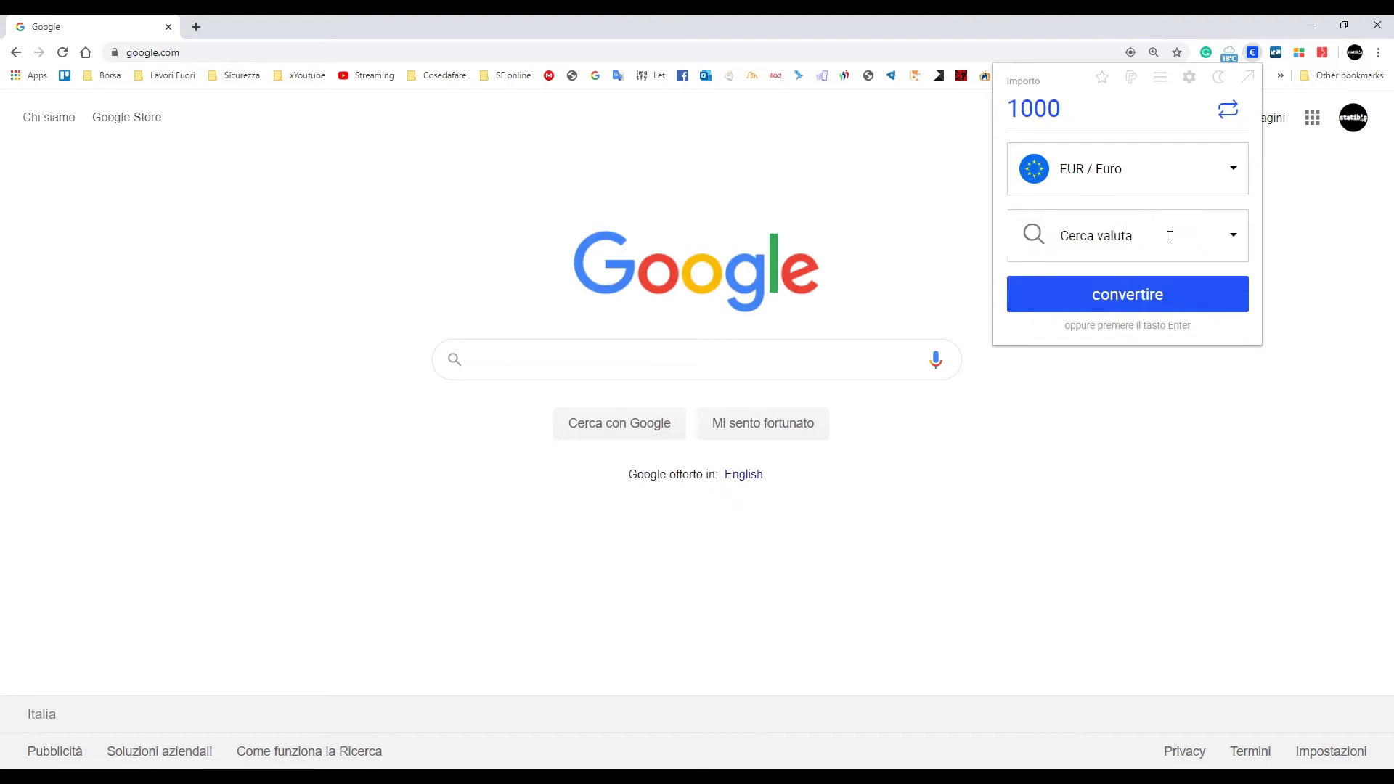
{"action": "left_click", "coordinate": [1232, 237]}
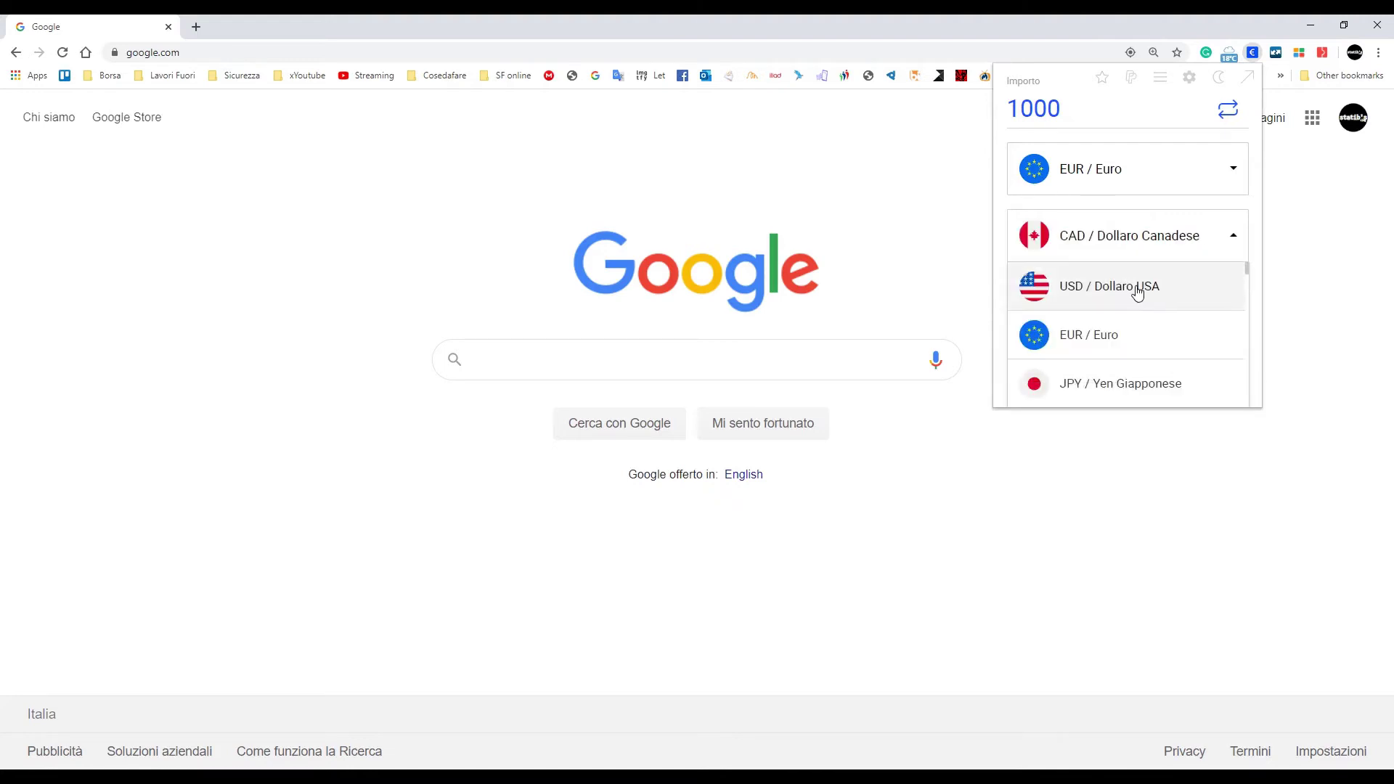
{"action": "left_click", "coordinate": [1140, 289]}
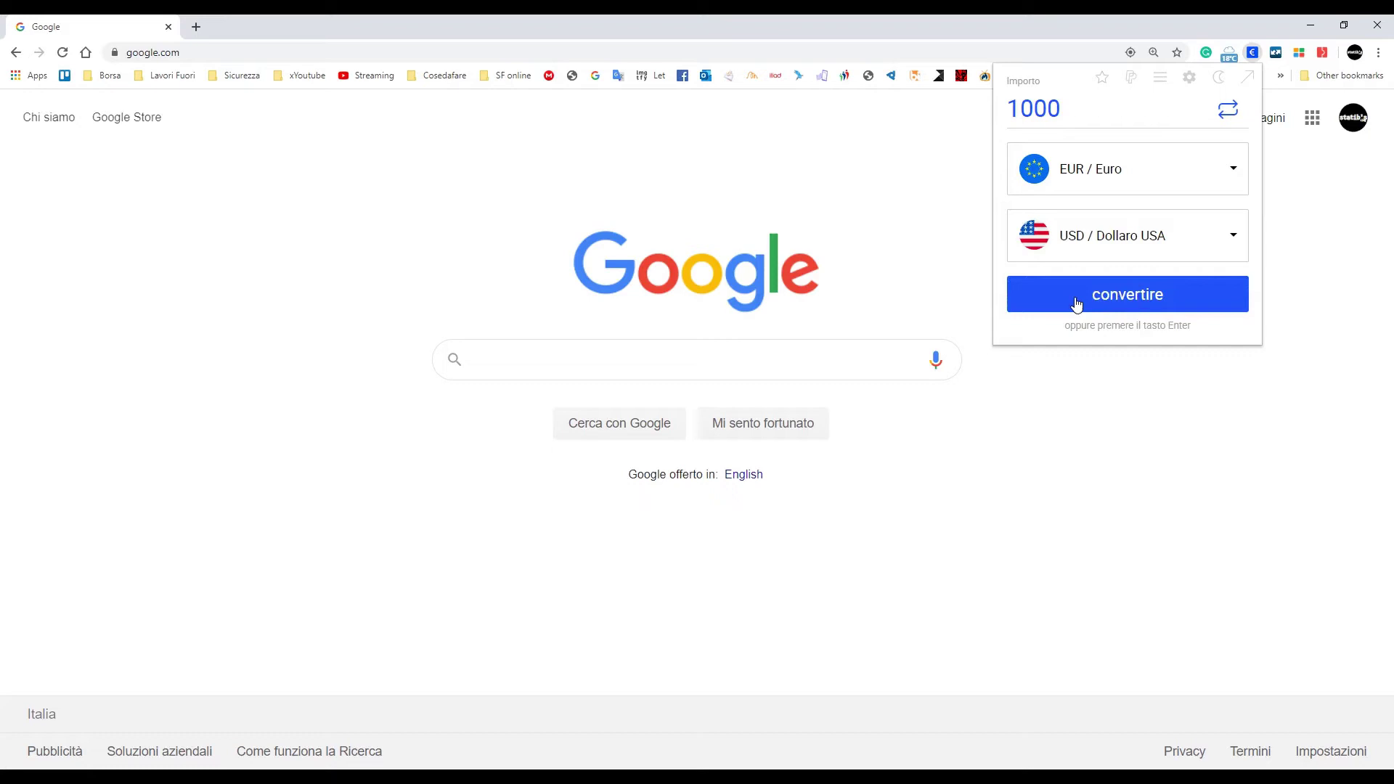
{"action": "left_click", "coordinate": [1141, 298]}
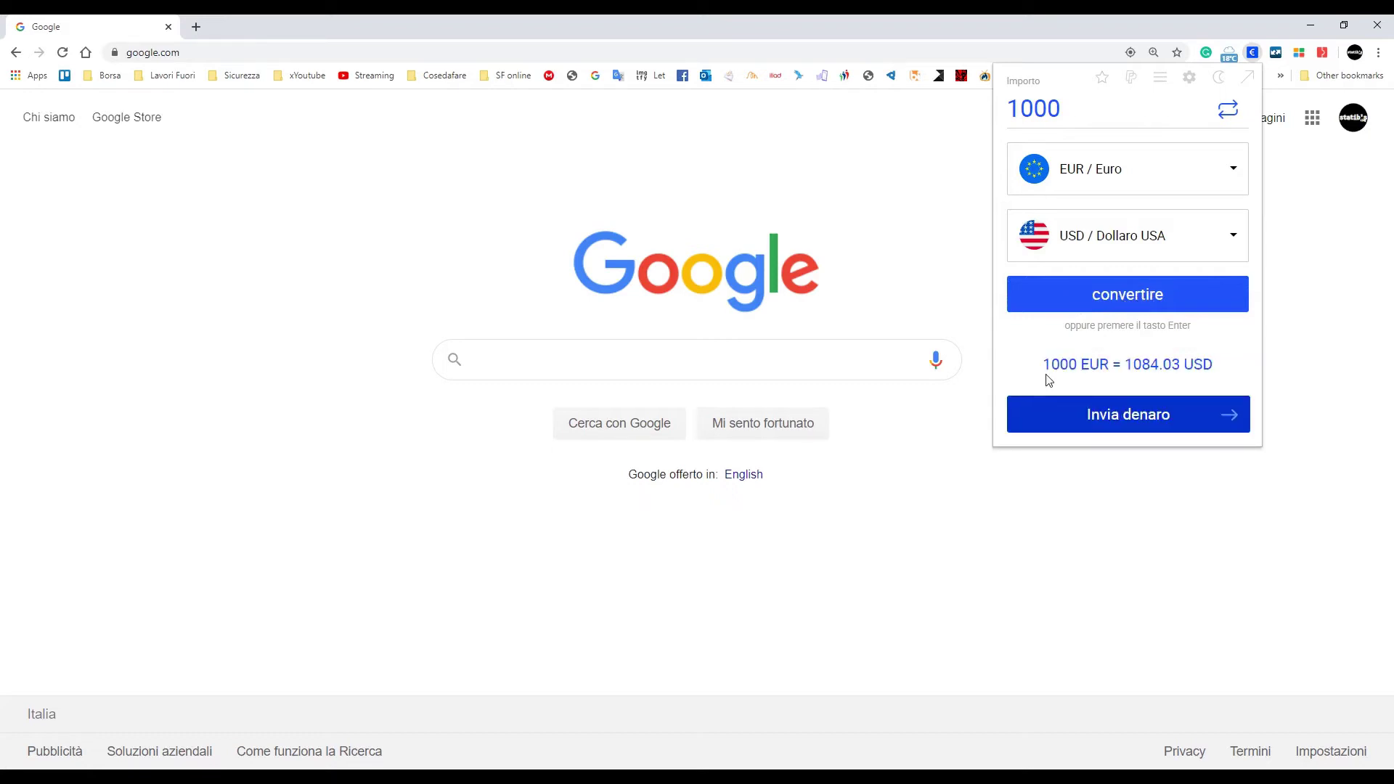
{"action": "left_click_drag", "start_coordinate": [1045, 363], "coordinate": [1226, 370]}
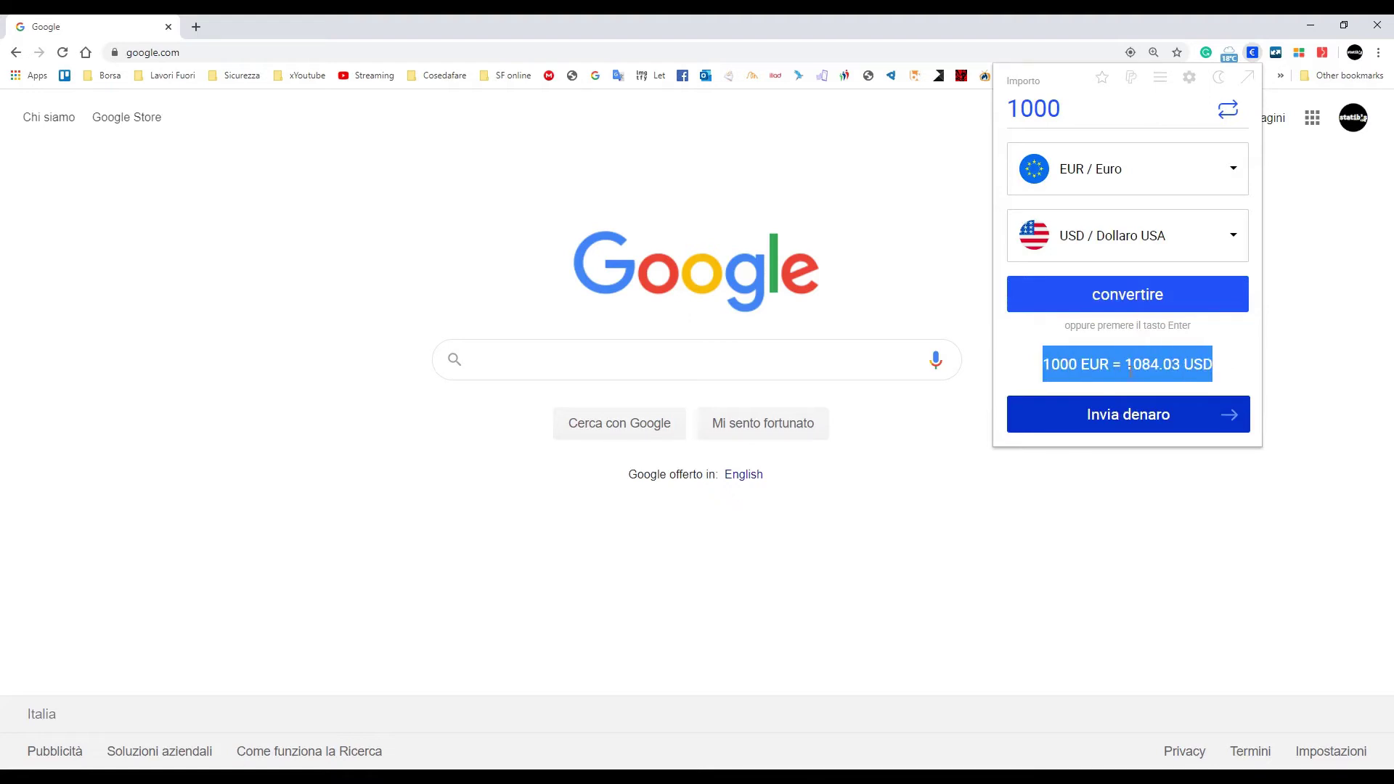
{"action": "left_click", "coordinate": [1226, 372]}
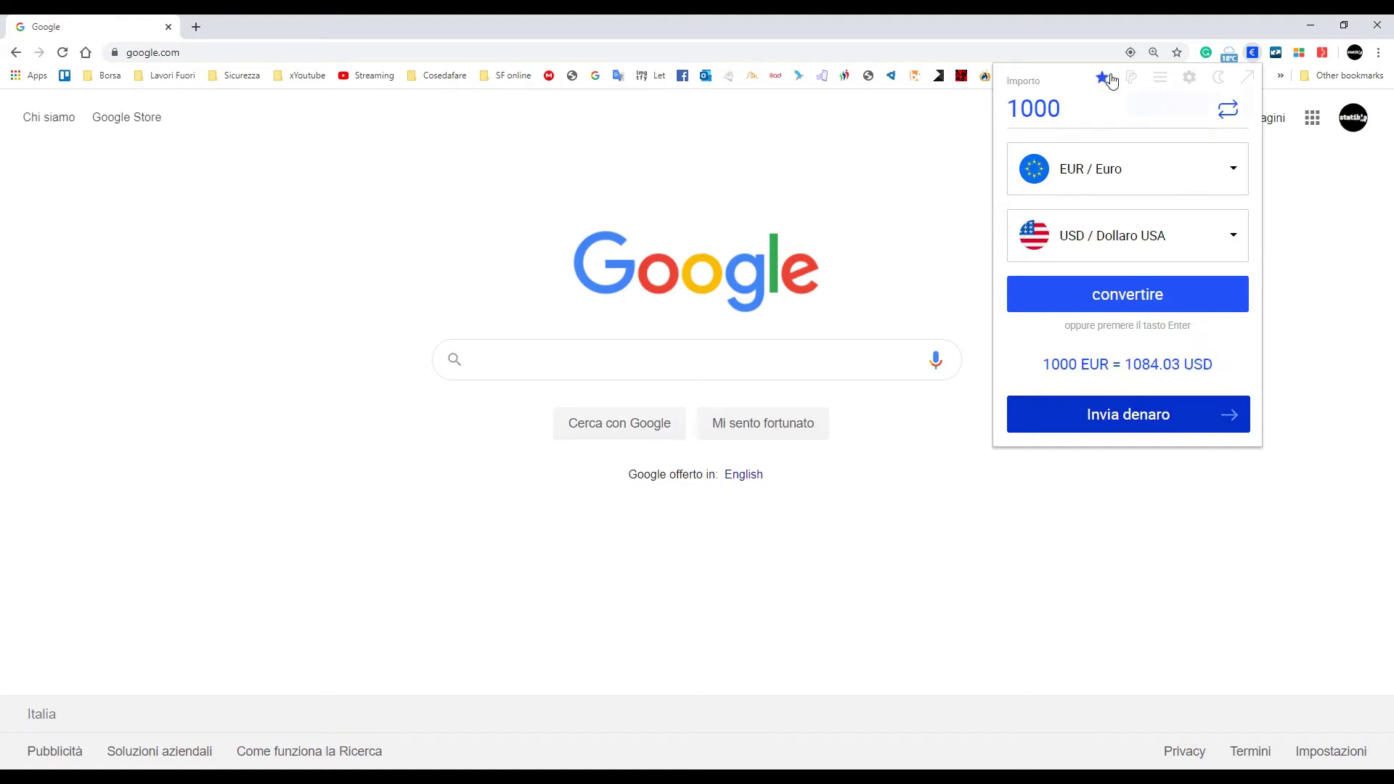
Switch the currency converter to the dark theme and back to the light theme
{"action": "left_click", "coordinate": [1219, 79]}
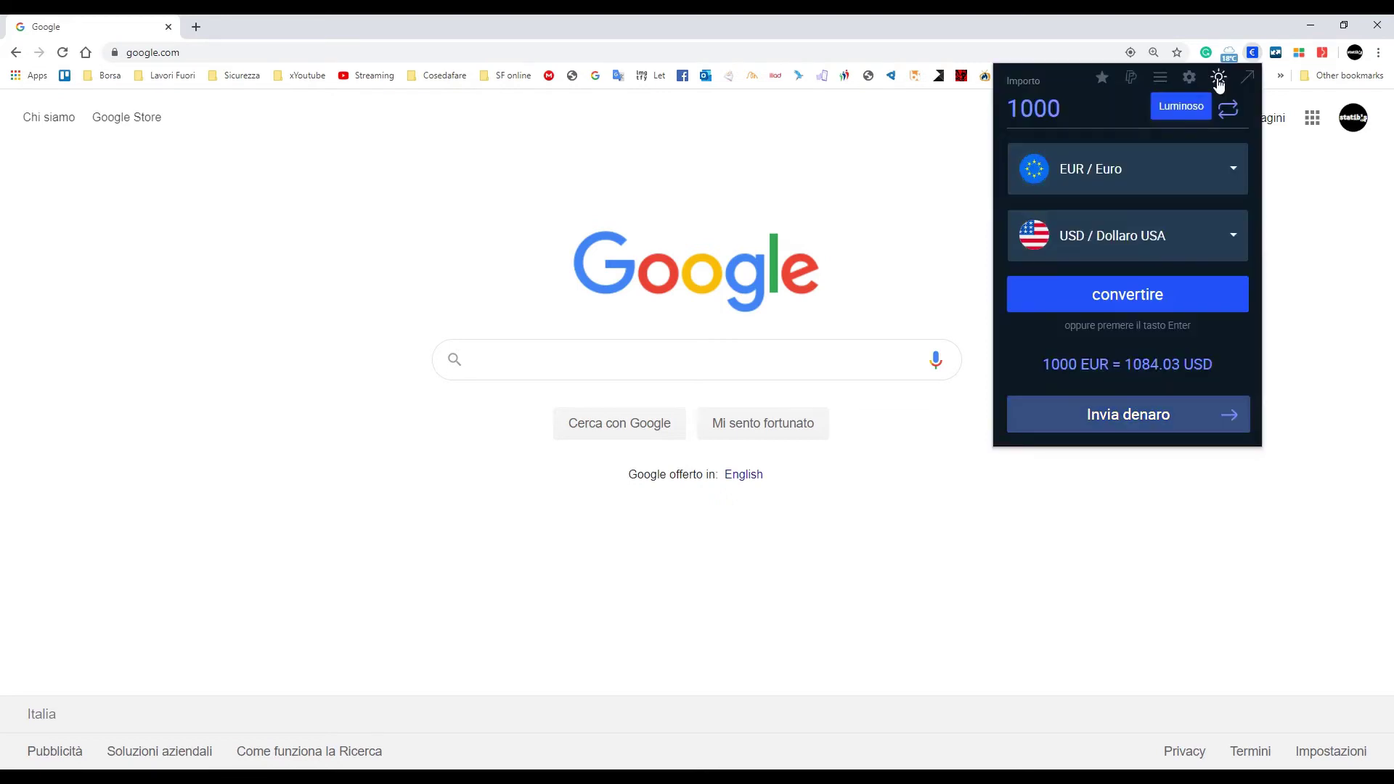
{"action": "left_click", "coordinate": [1220, 79]}
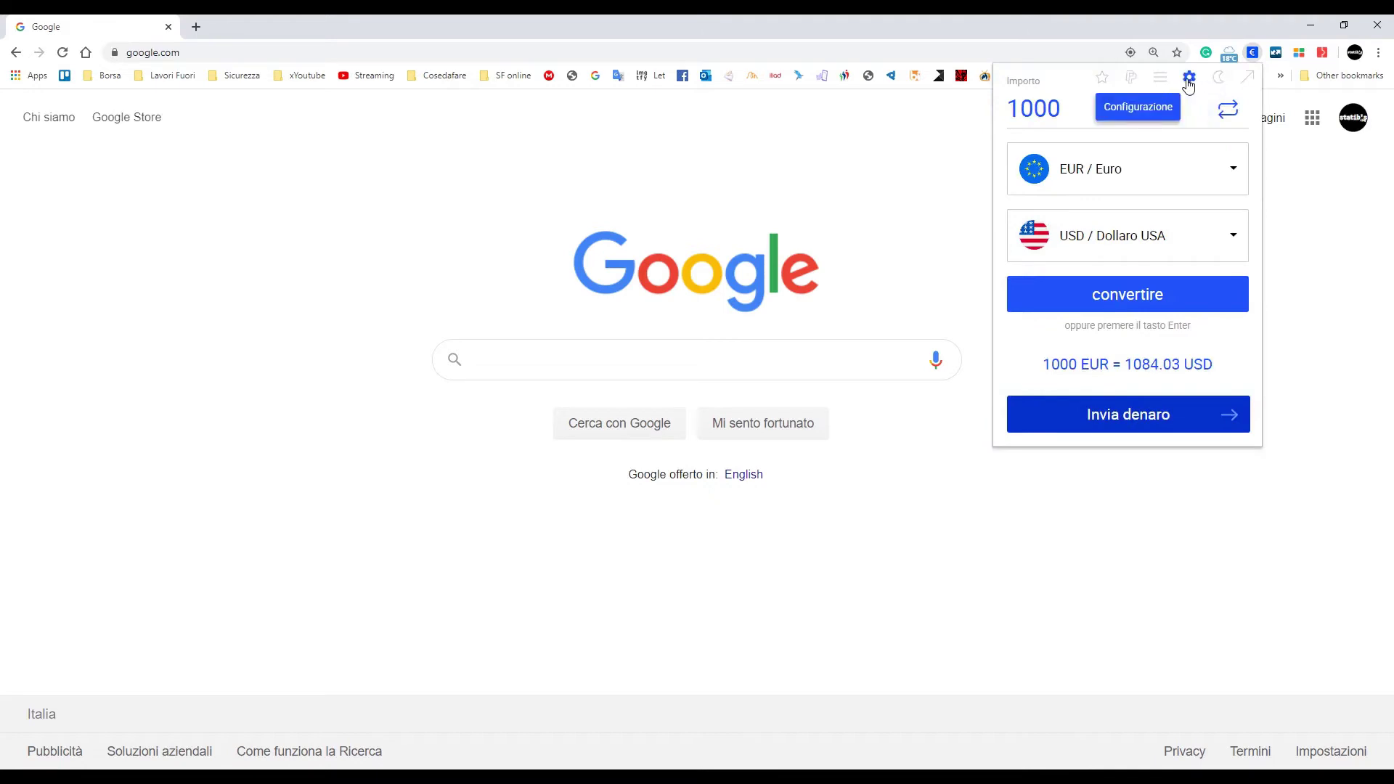
Open the converter's configuration and view the language and decimals options without changing either
{"action": "left_click", "coordinate": [1189, 80]}
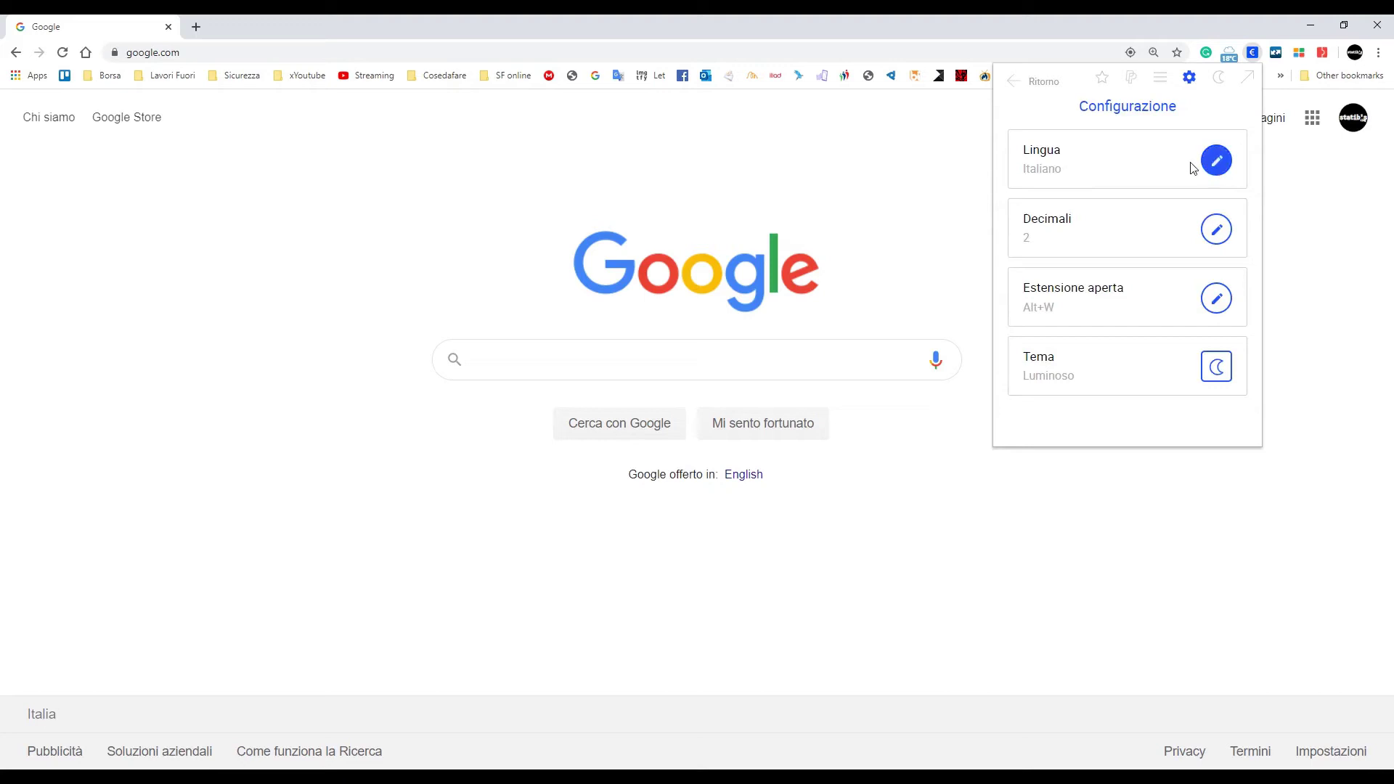
{"action": "left_click", "coordinate": [1223, 166]}
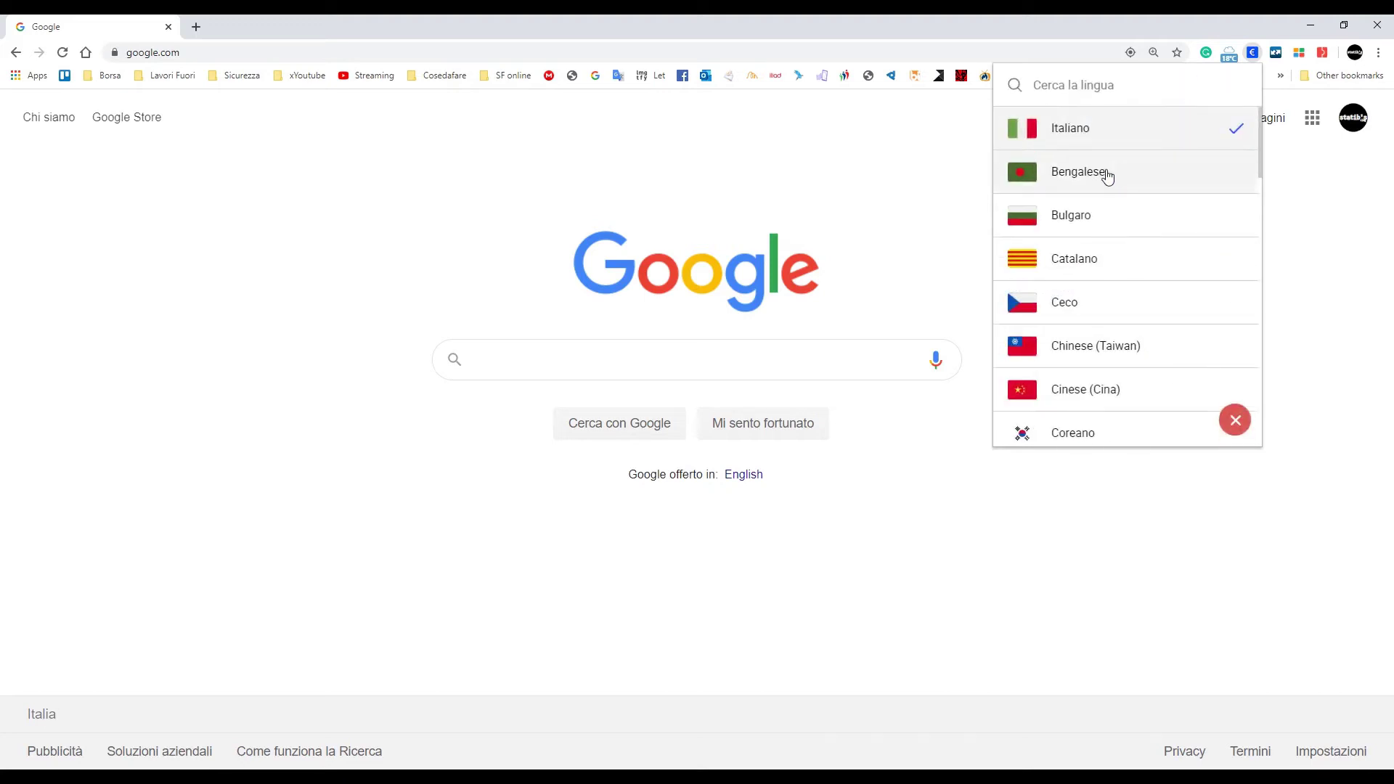
{"action": "left_click", "coordinate": [1236, 420]}
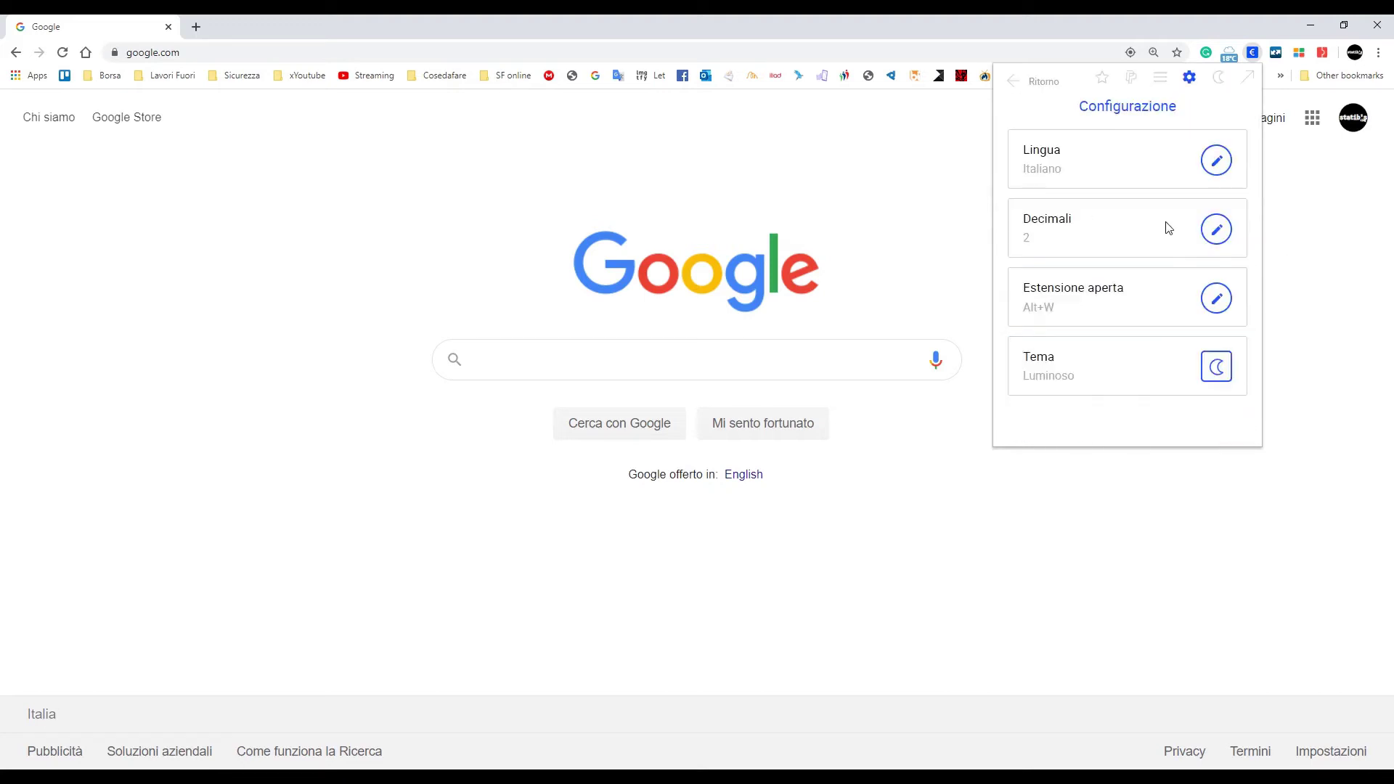
{"action": "left_click", "coordinate": [1217, 231]}
{"action": "left_click", "coordinate": [1236, 417]}
Open the extension shortcut settings from the converter, look through the listed extensions, and close the page
{"action": "left_click", "coordinate": [1216, 299]}
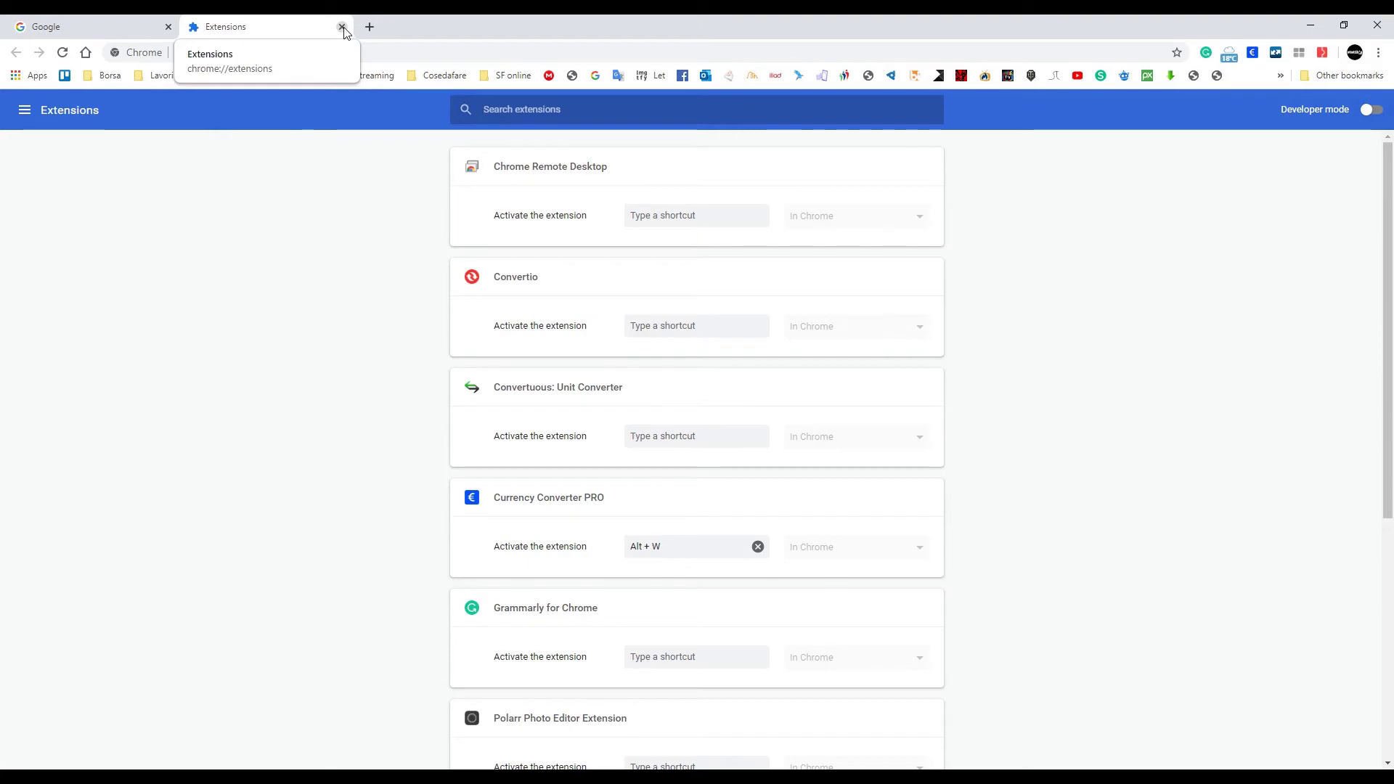
{"action": "scroll", "coordinate": [405, 386], "scroll_direction": "down", "scroll_amount": 5}
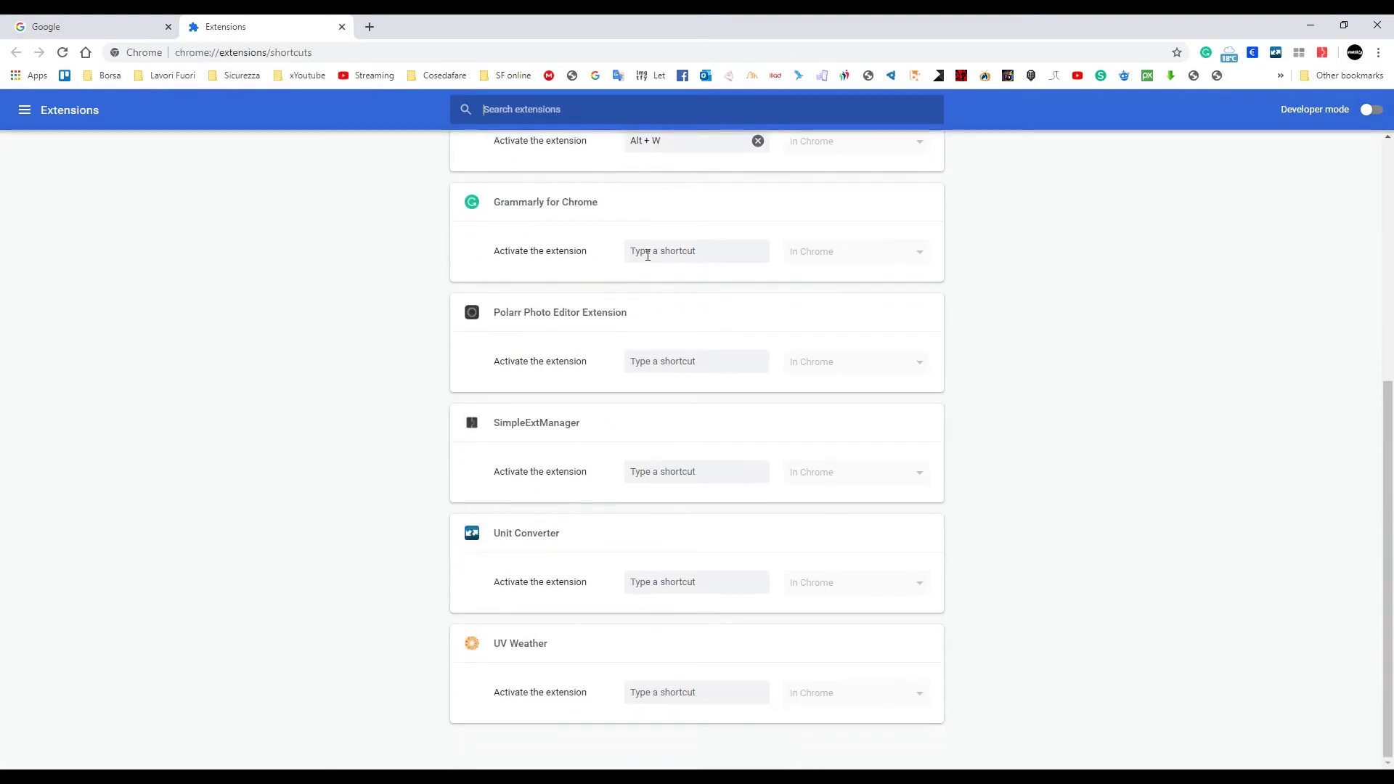
{"action": "key", "text": "ctrl+w"}
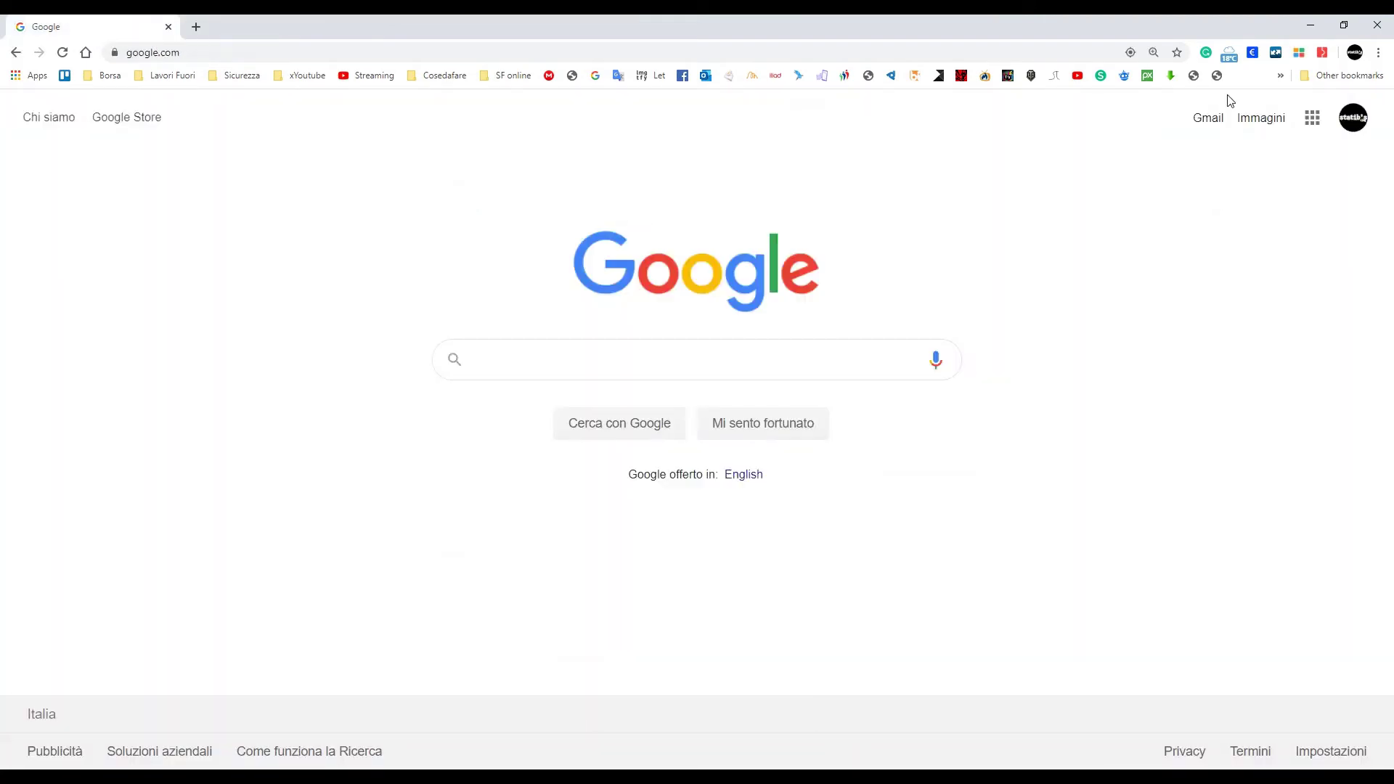
Open and close Currency Converter PRO, and test its activation shortcut by reopening it
{"action": "left_click", "coordinate": [1254, 53]}
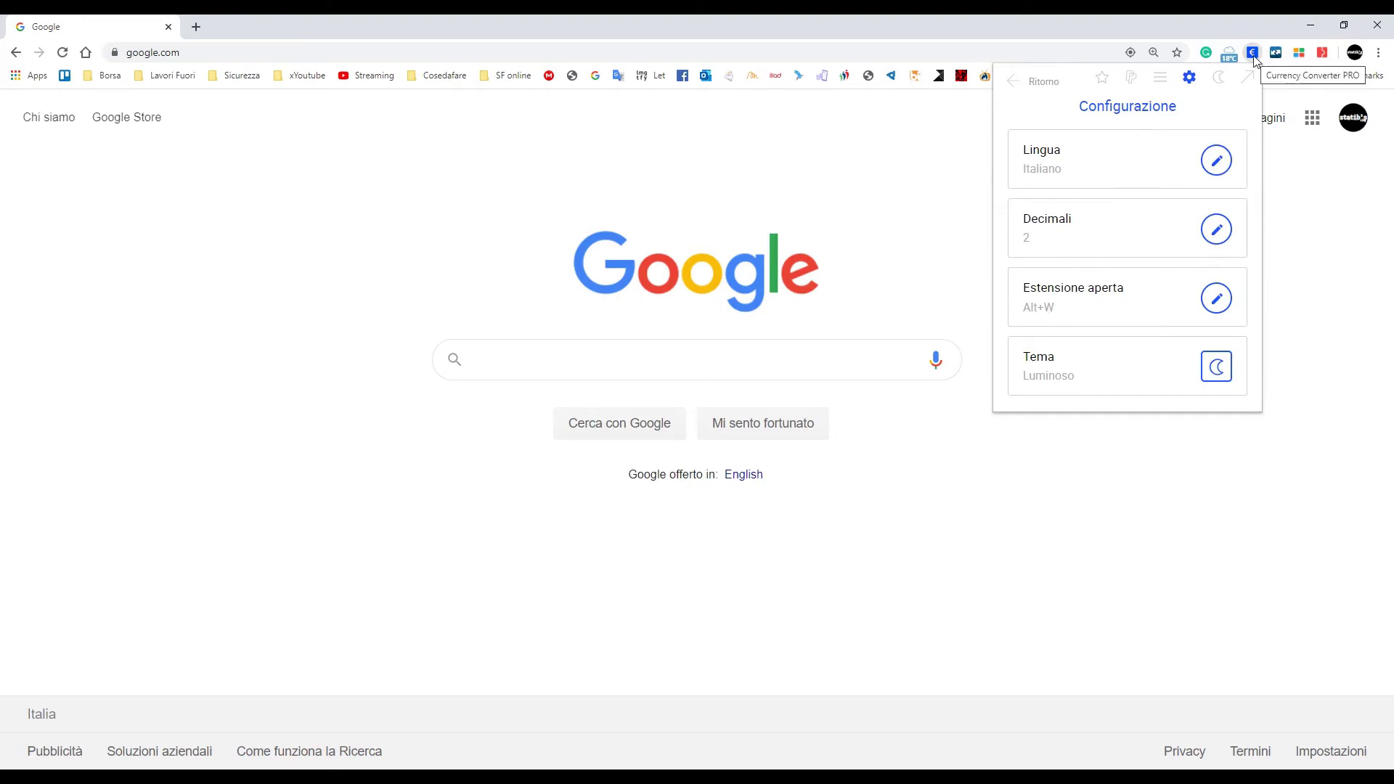
{"action": "left_click", "coordinate": [880, 212]}
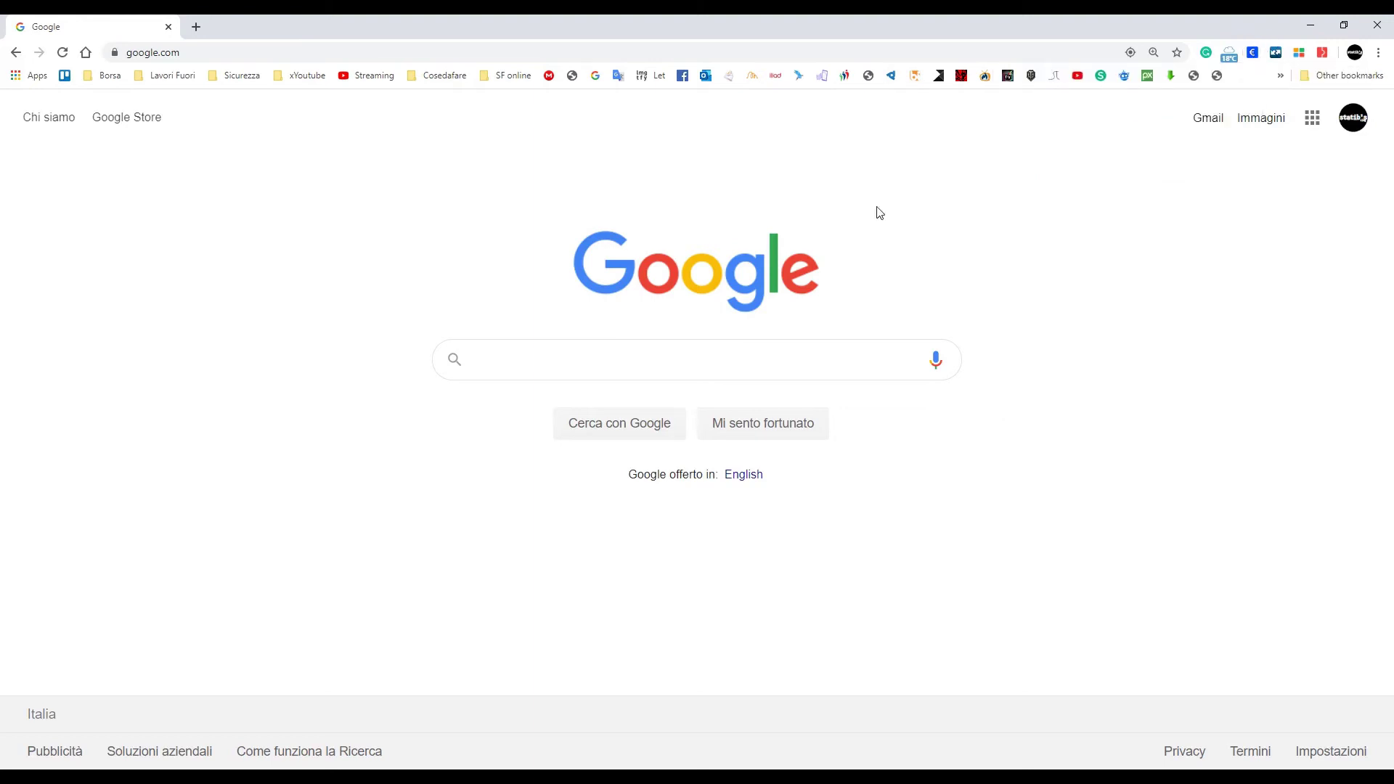
{"action": "key", "text": "alt+w"}
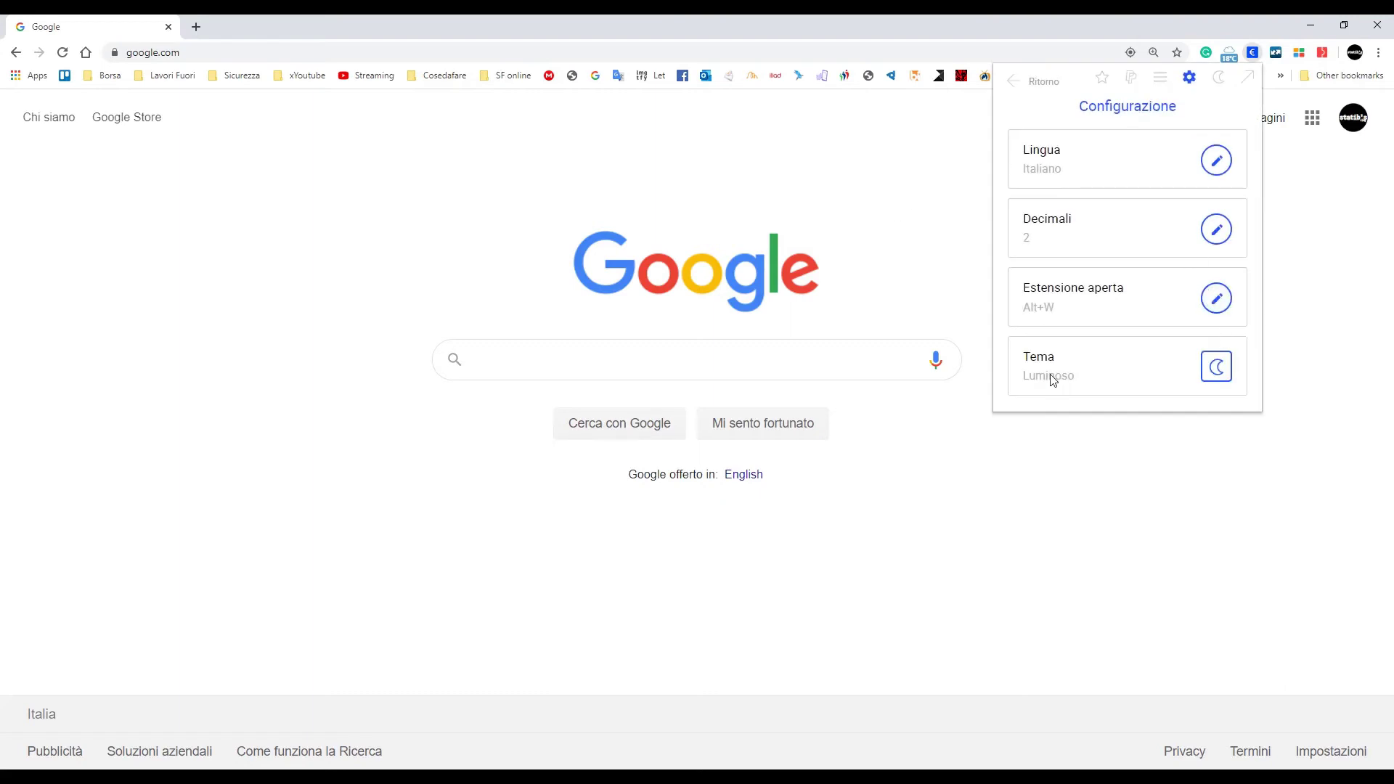
Add NZD - Dollar N. Zealand to the converter's multi-currency list and close the extension
{"action": "left_click", "coordinate": [1164, 82]}
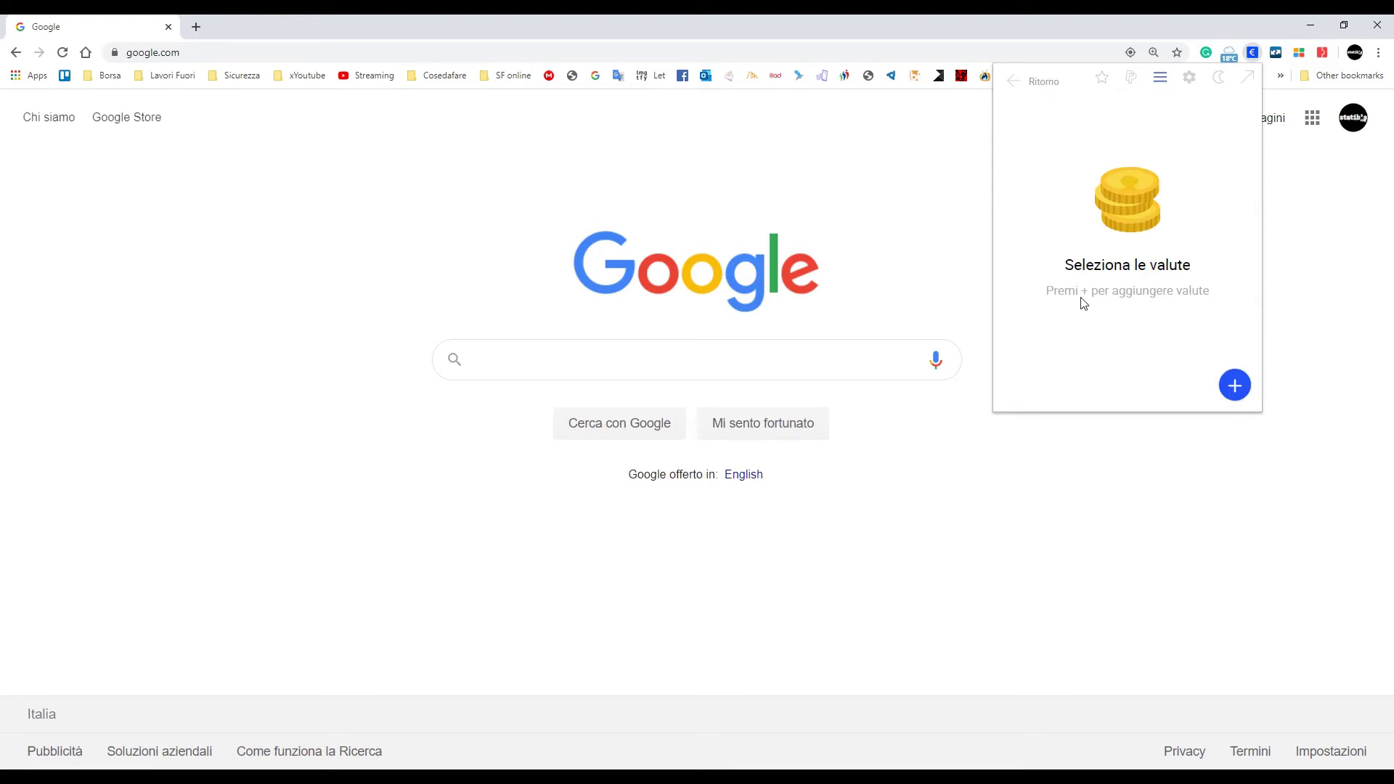
{"action": "left_click", "coordinate": [1236, 387]}
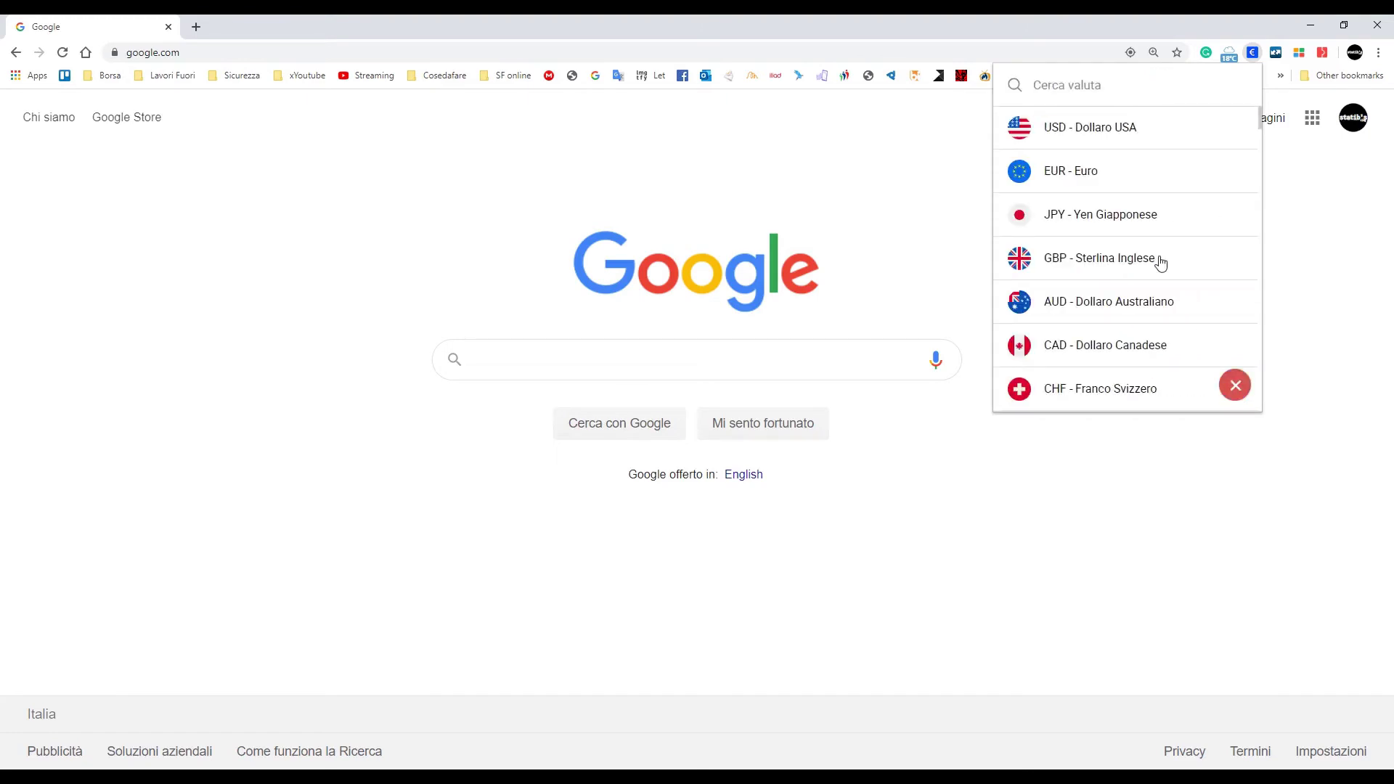
{"action": "scroll", "coordinate": [1079, 358], "scroll_direction": "down", "scroll_amount": 5}
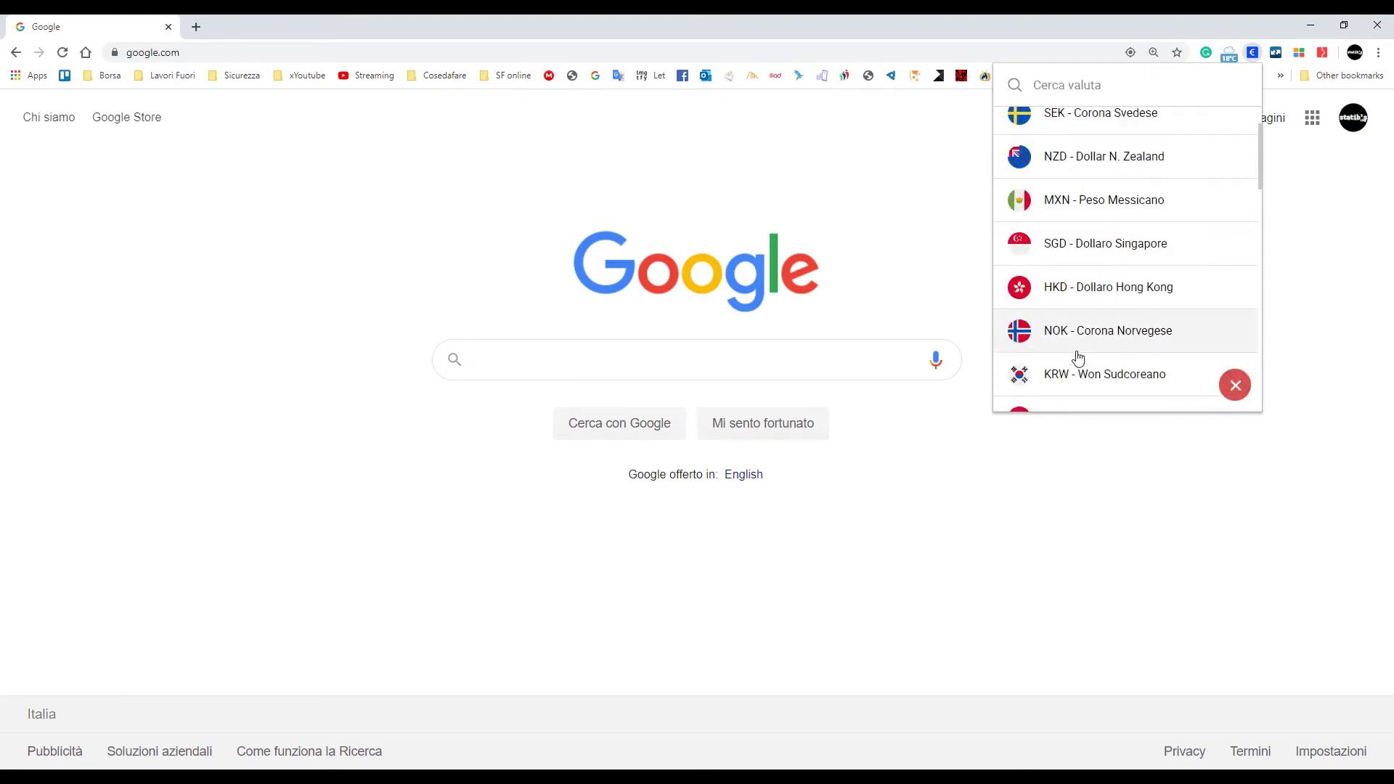
{"action": "left_click", "coordinate": [1063, 156]}
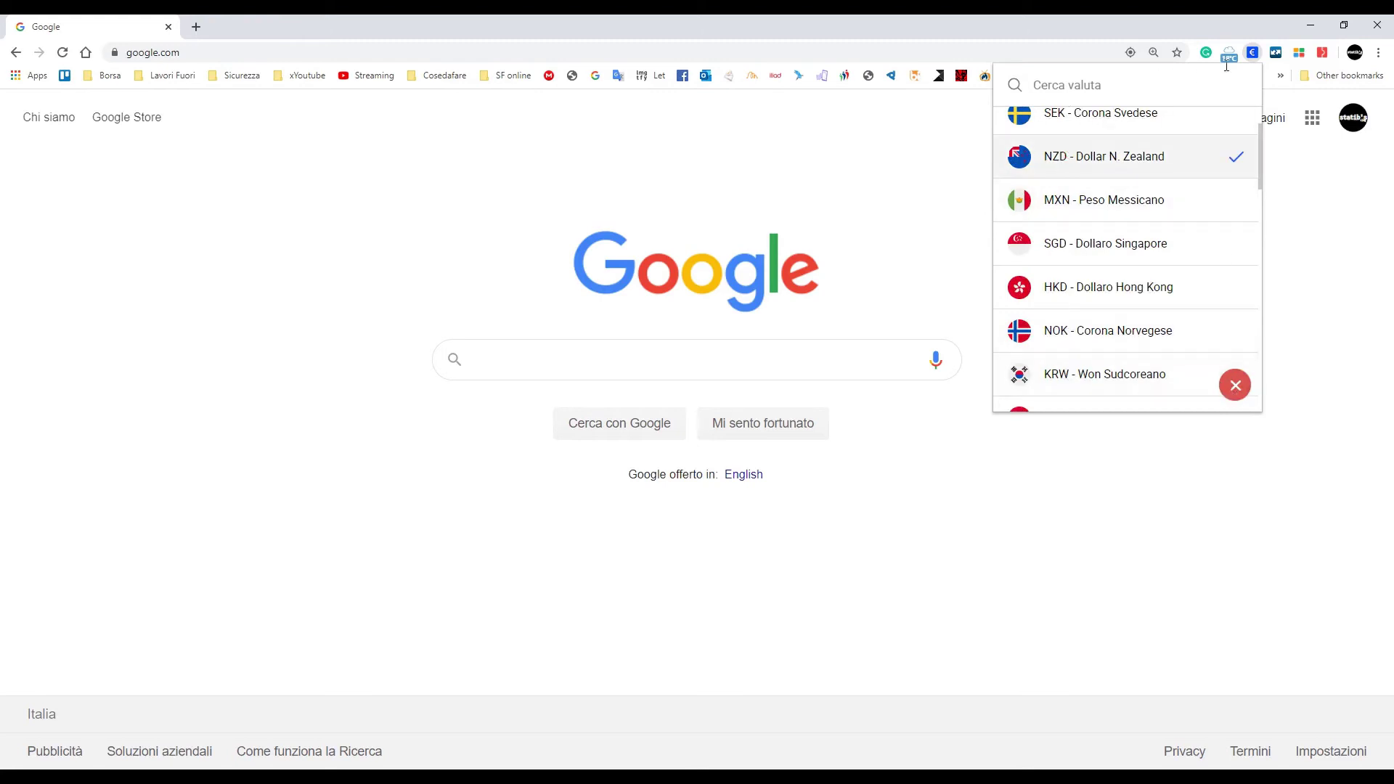
{"action": "left_click", "coordinate": [1253, 55]}
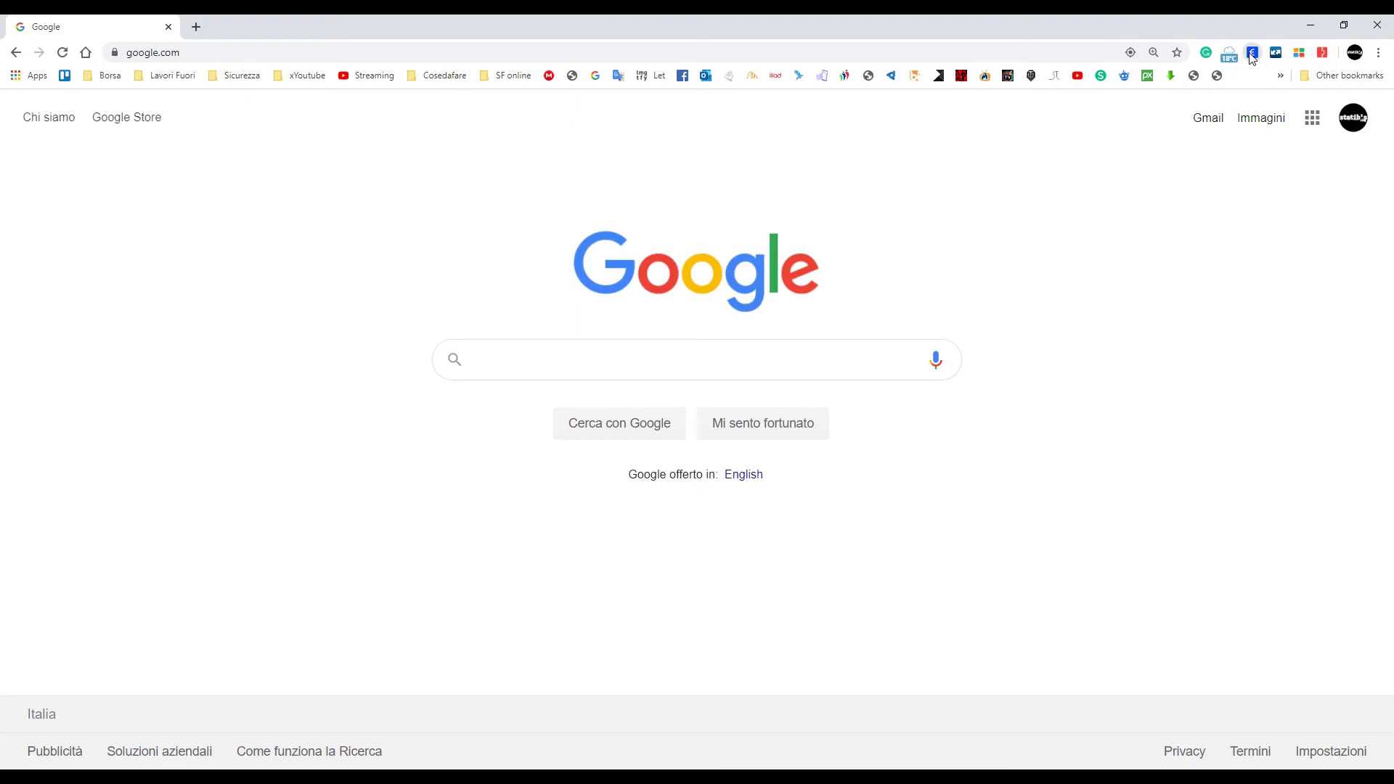
Reopen the converter and set the New Zealand dollar amount to 1000
{"action": "left_click", "coordinate": [1253, 57]}
{"action": "left_click", "coordinate": [1102, 125]}
{"action": "type", "text": "1000"}
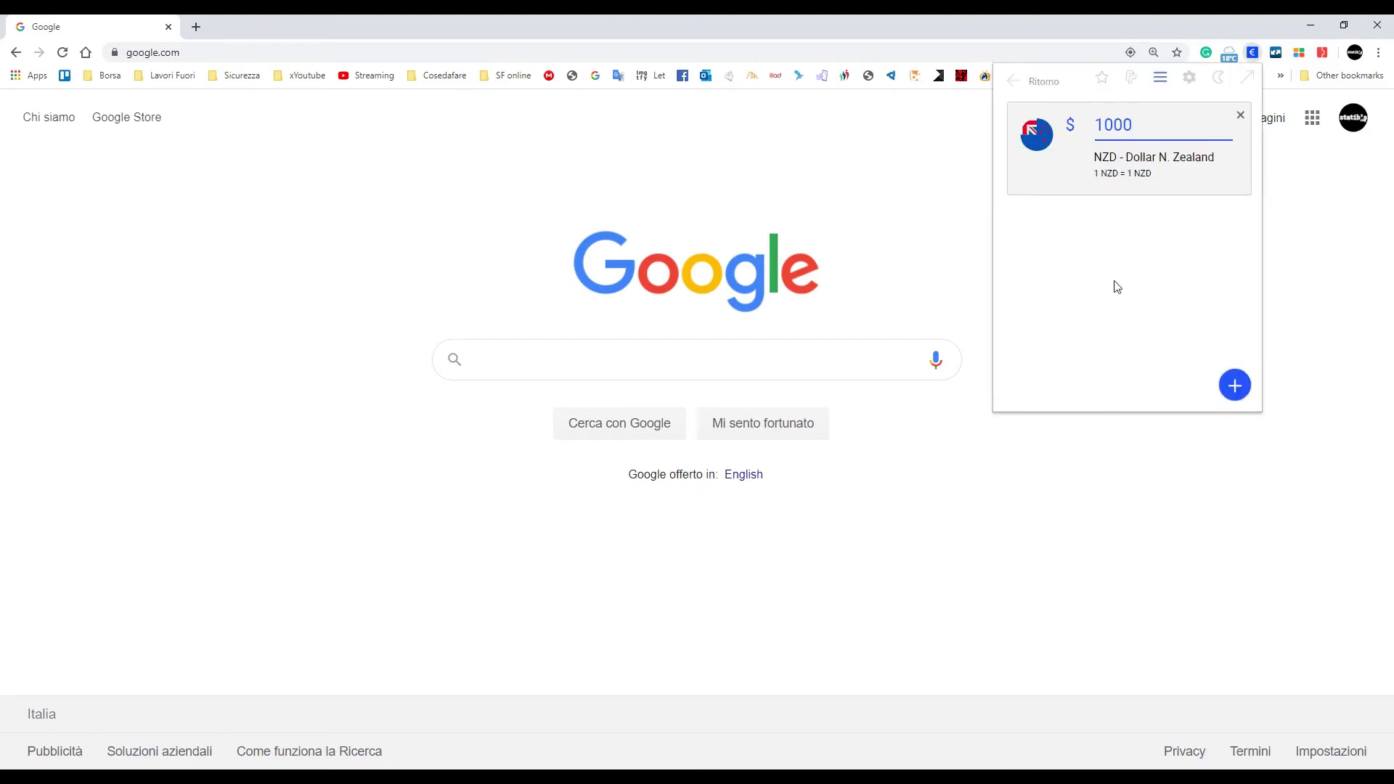
{"action": "key", "text": "Return"}
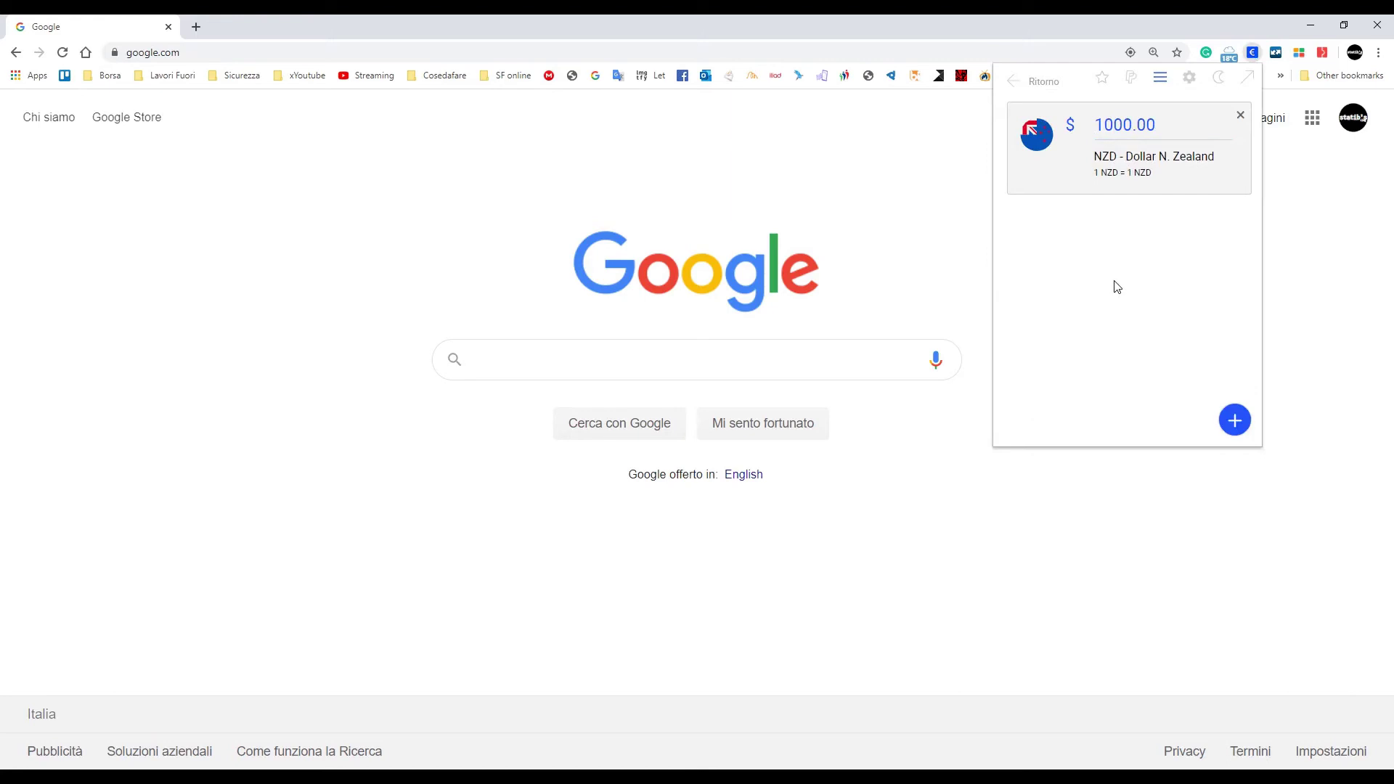
Add USD - Dollaro USA to the multi-currency list and close the extension
{"action": "left_click", "coordinate": [1235, 421]}
{"action": "left_click", "coordinate": [1090, 127]}
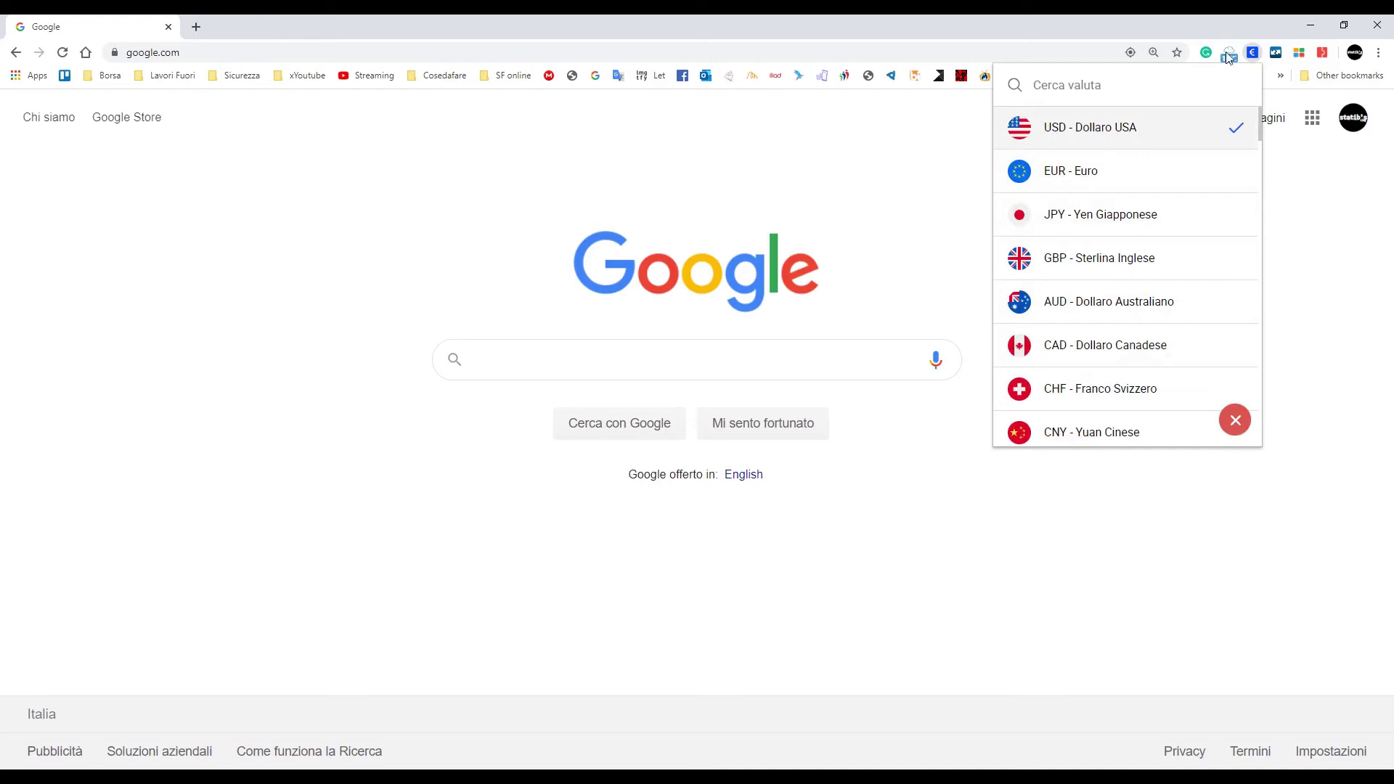
{"action": "left_click", "coordinate": [1254, 57]}
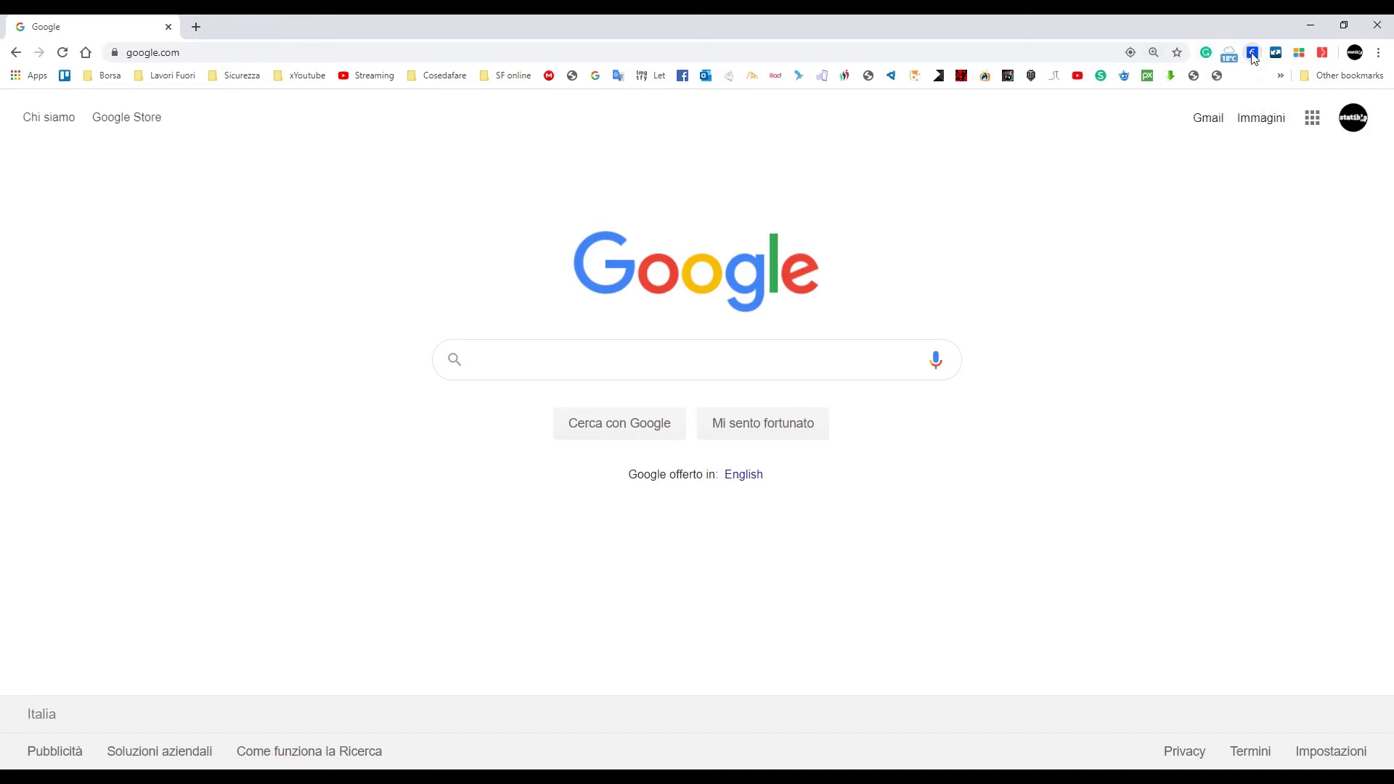
Reopen the multi-currency list and set the US dollar amount to 1000
{"action": "left_click", "coordinate": [1254, 55]}
{"action": "left_click", "coordinate": [1121, 126]}
{"action": "type", "text": "100"}
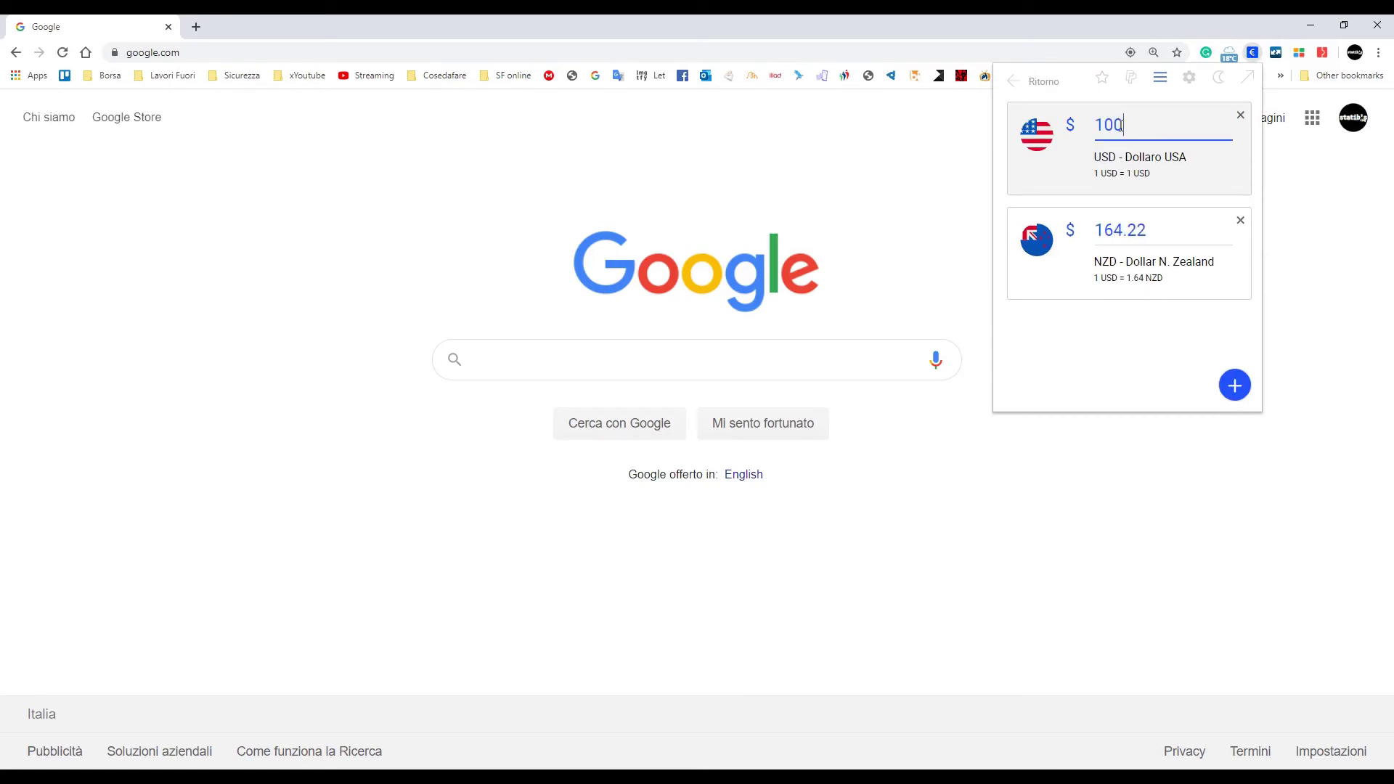
{"action": "type", "text": "0"}
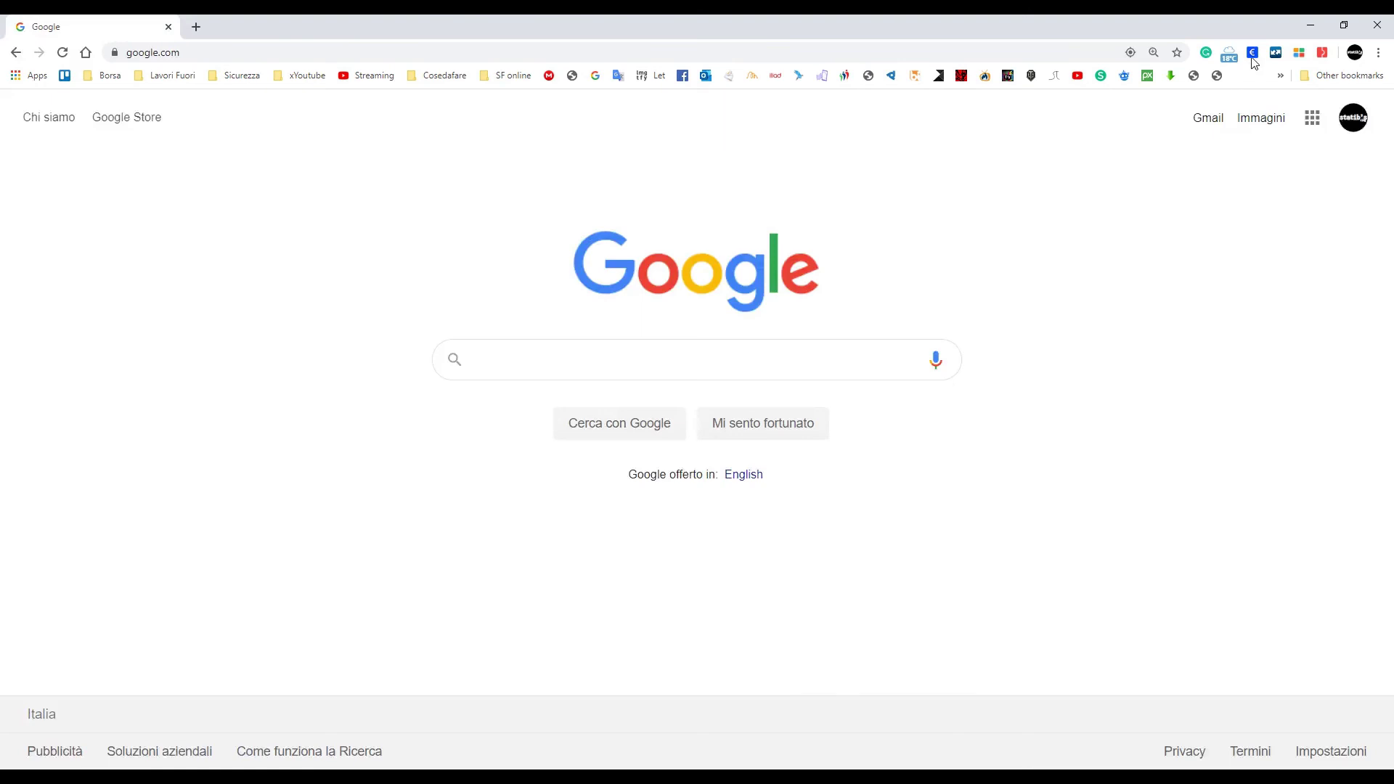
Open the Currency Converter PRO page in the Chrome Web Store and review its description, rate source, update time and available currencies
{"action": "right_click", "coordinate": [1253, 57]}
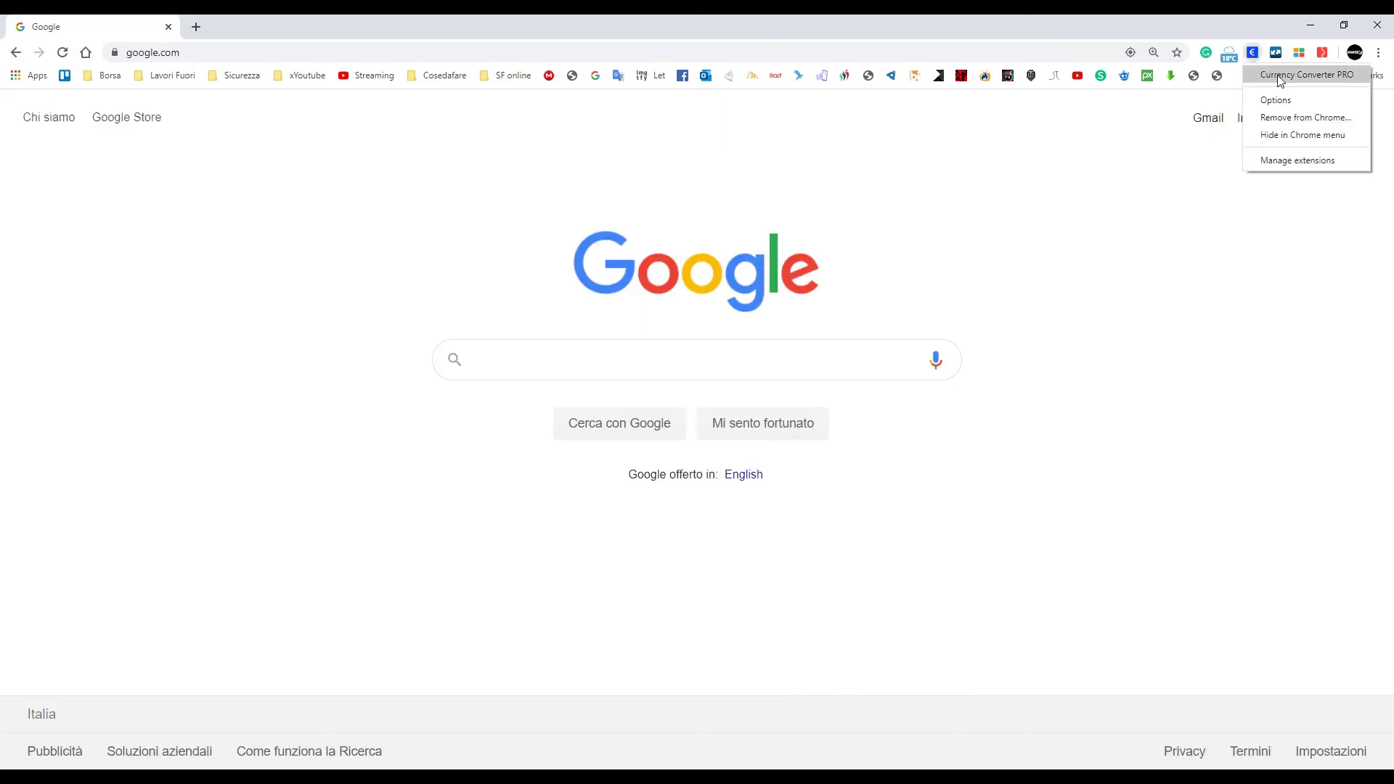
{"action": "left_click", "coordinate": [1280, 77]}
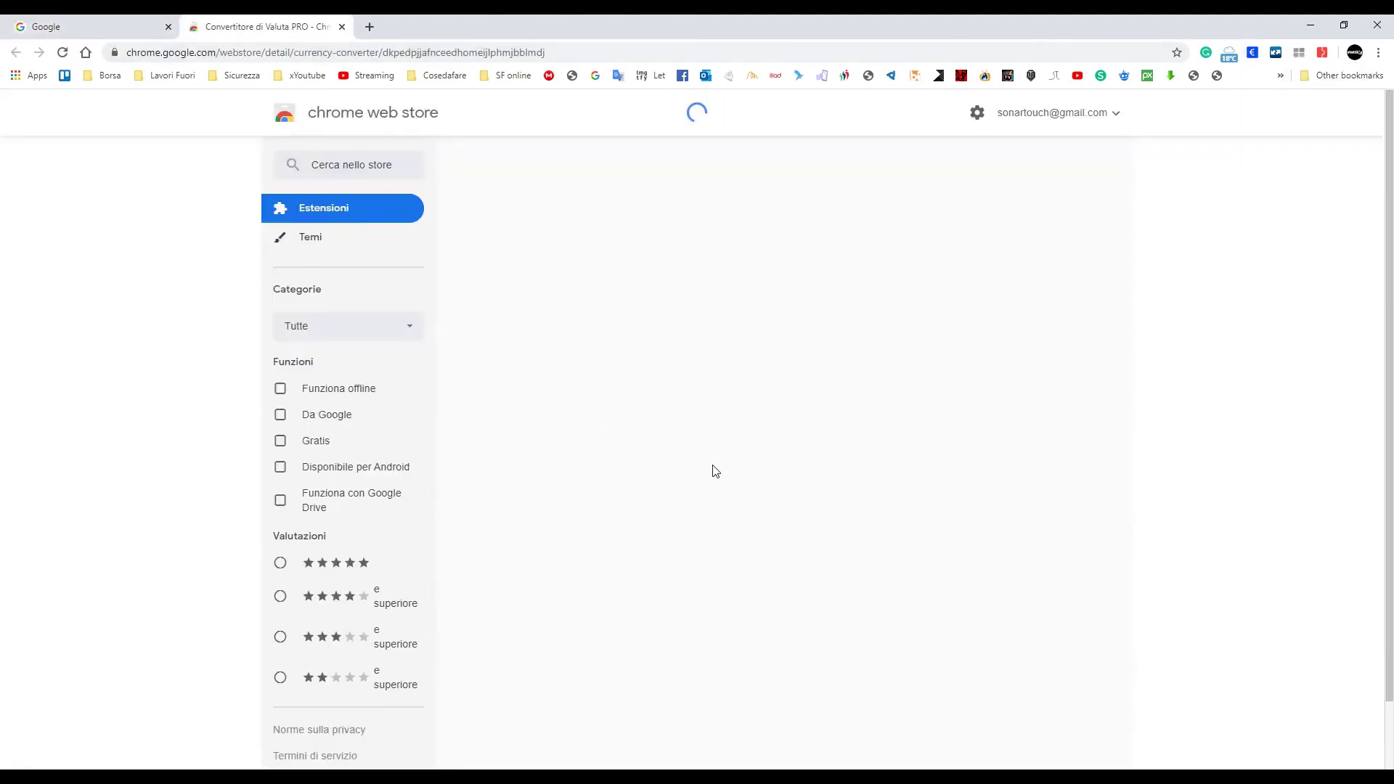
{"action": "scroll", "coordinate": [715, 472], "scroll_direction": "down", "scroll_amount": 5}
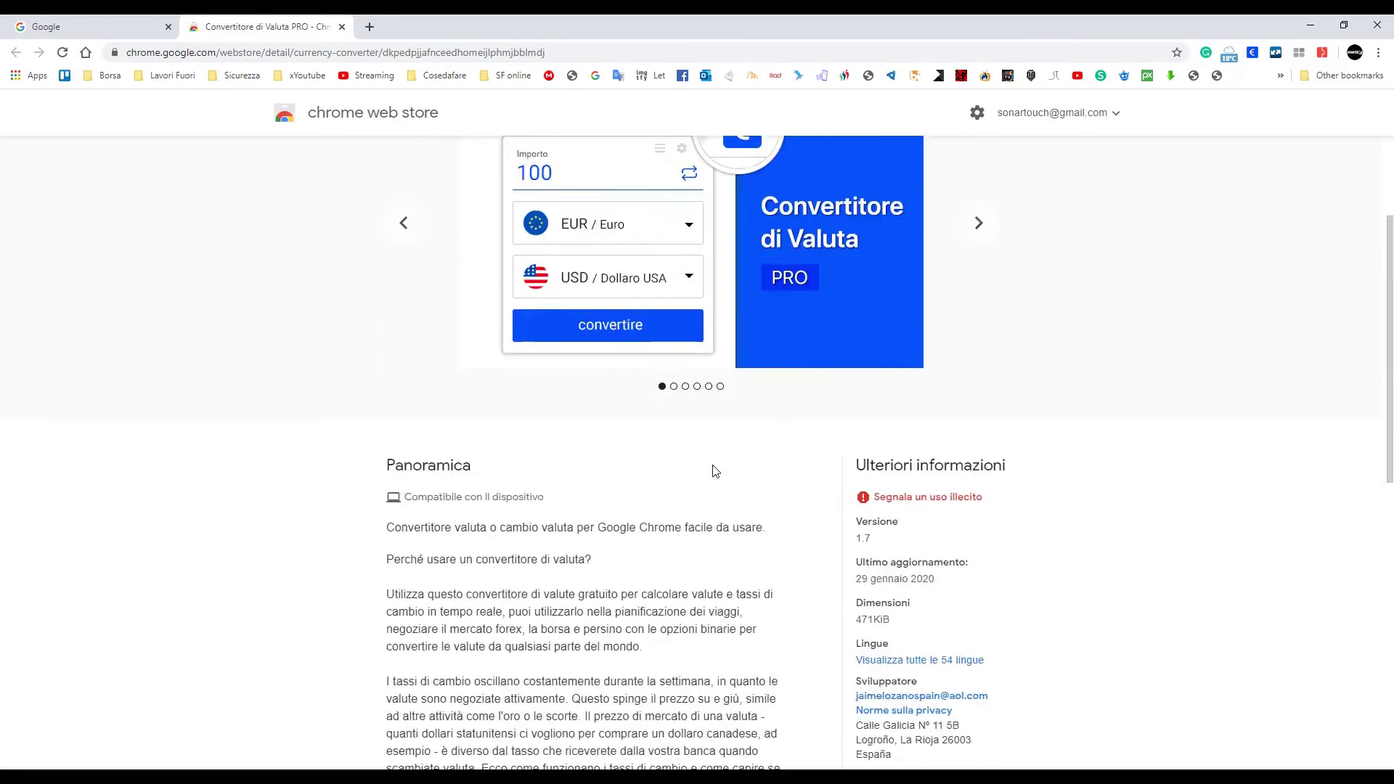
{"action": "scroll", "coordinate": [715, 471], "scroll_direction": "down", "scroll_amount": 6}
{"action": "left_click", "coordinate": [458, 372]}
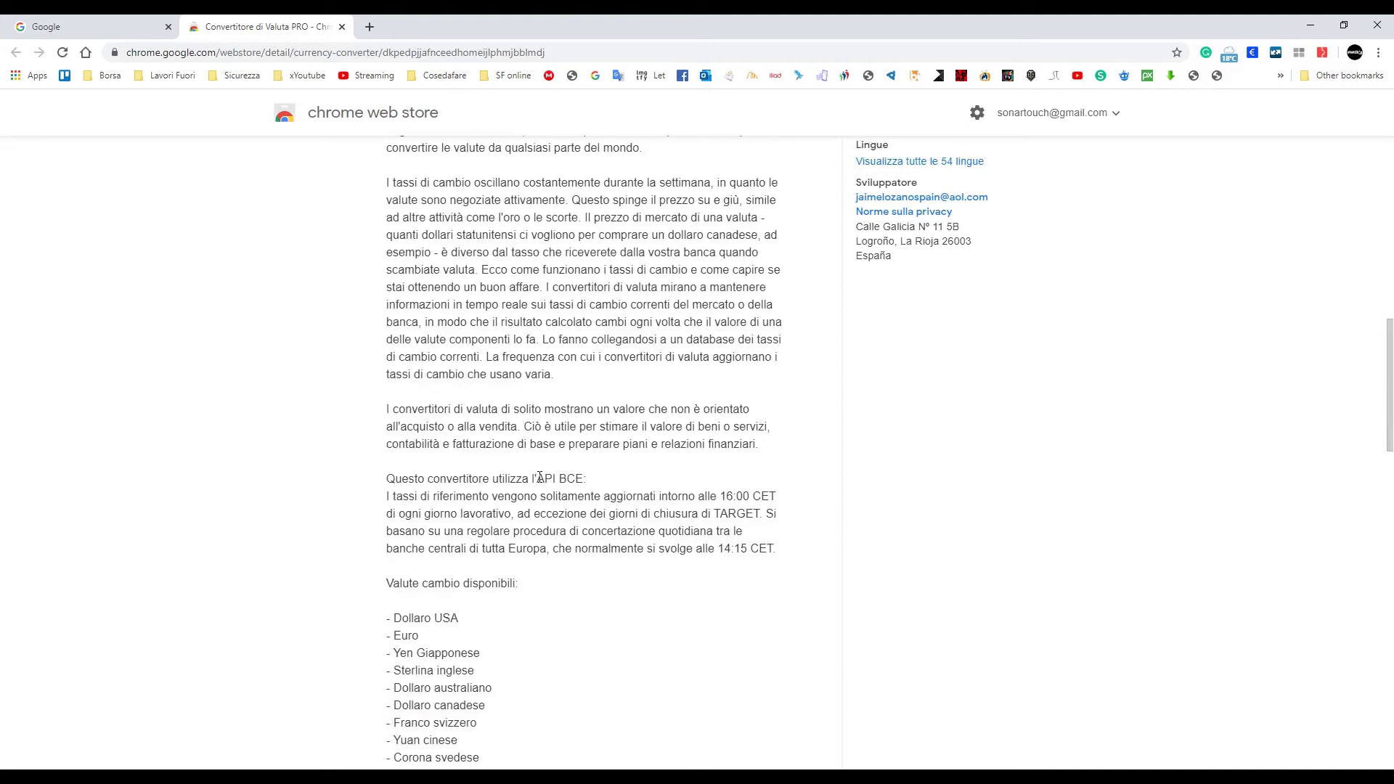
{"action": "left_click_drag", "start_coordinate": [539, 480], "coordinate": [583, 479]}
{"action": "left_click_drag", "start_coordinate": [751, 497], "coordinate": [718, 496]}
{"action": "scroll", "coordinate": [722, 497], "scroll_direction": "down", "scroll_amount": 6}
{"action": "scroll", "coordinate": [722, 499], "scroll_direction": "up", "scroll_amount": 4}
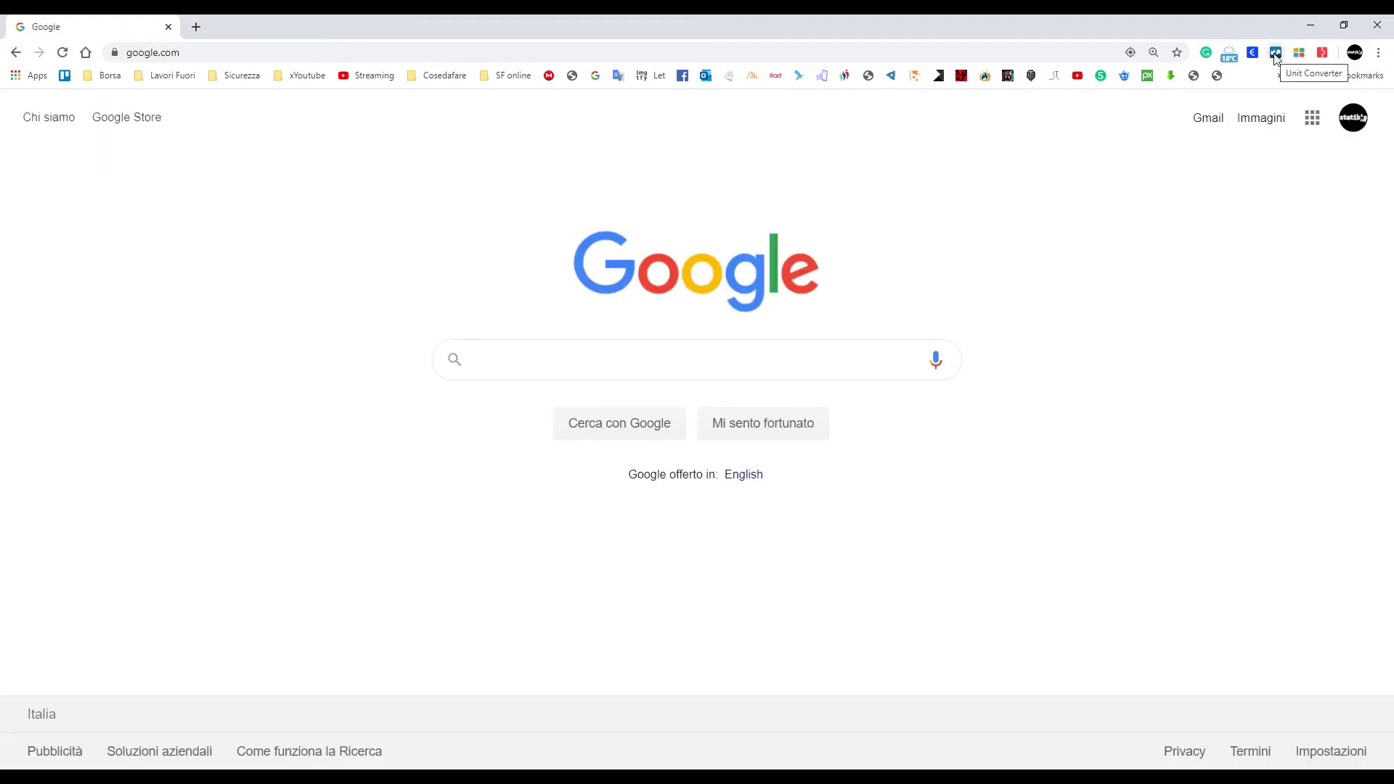
Open the Unit Converter extension and convert a temperature of 100 Celsius to Fahrenheit
{"action": "left_click", "coordinate": [1276, 55]}
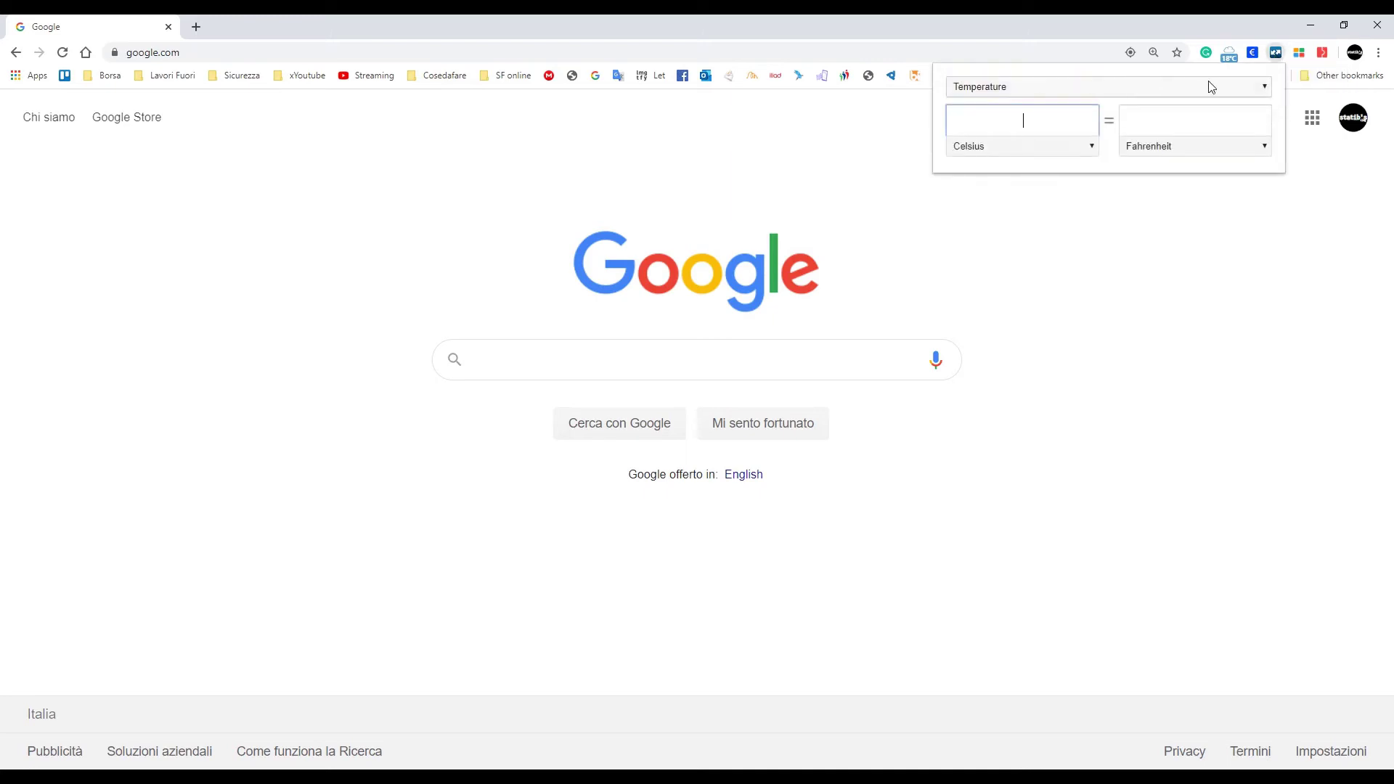
{"action": "left_click", "coordinate": [1135, 85]}
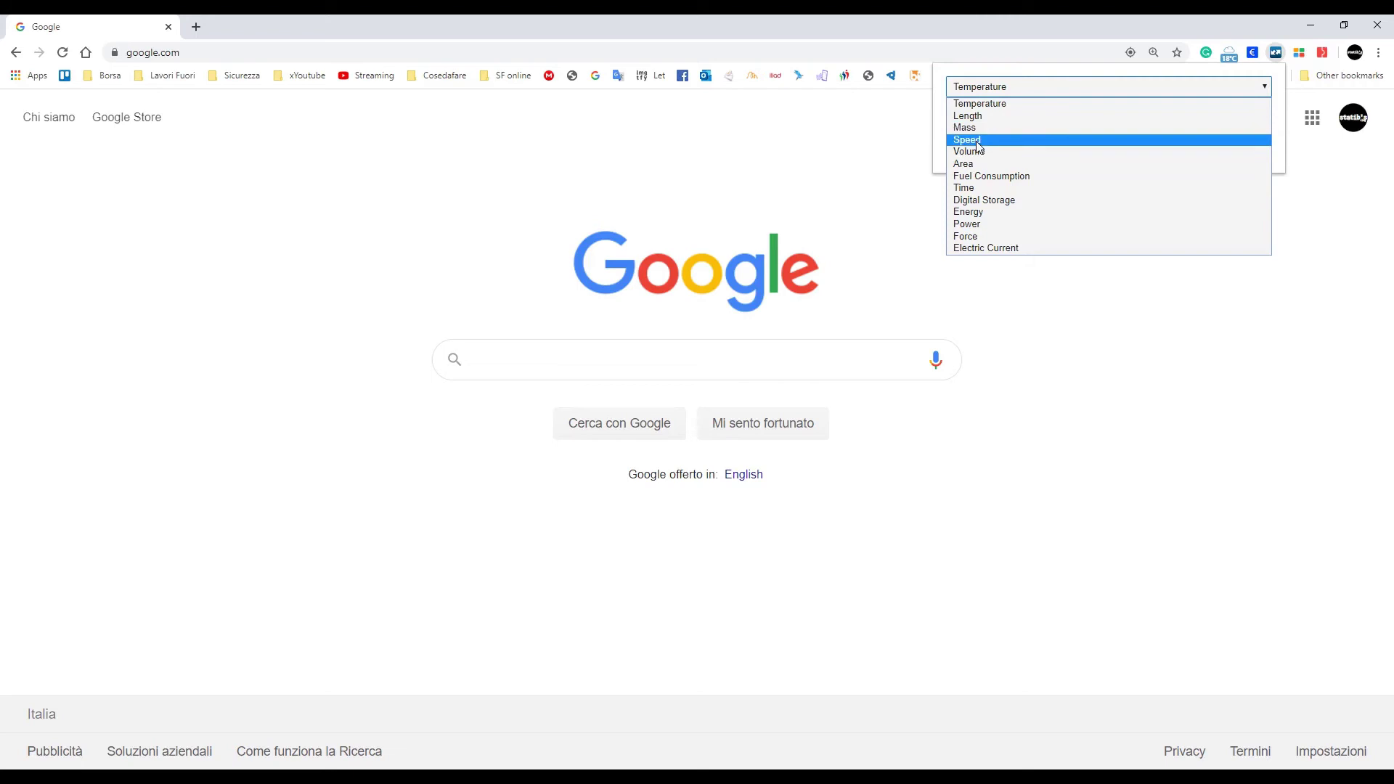
{"action": "left_click", "coordinate": [1021, 70]}
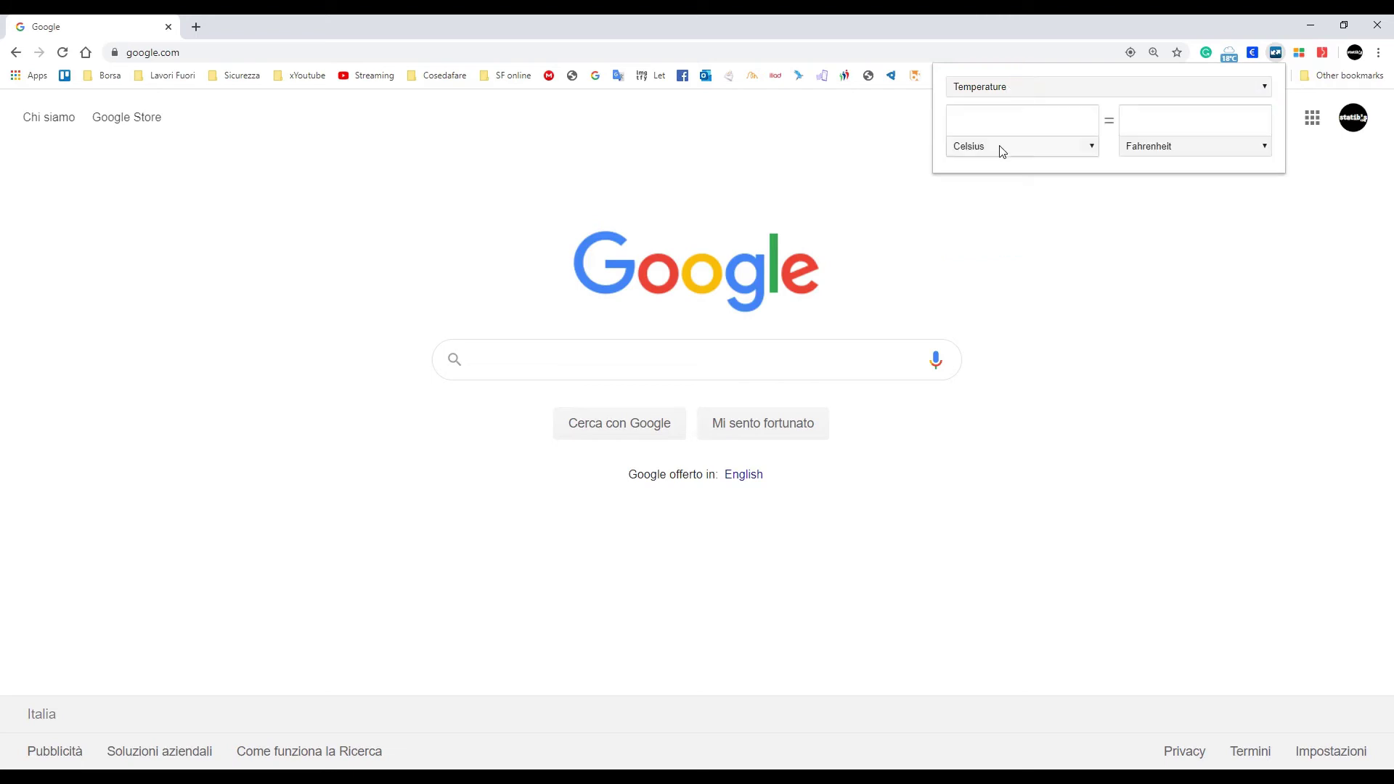
{"action": "left_click", "coordinate": [992, 123]}
{"action": "type", "text": "100"}
{"action": "left_click", "coordinate": [1078, 146]}
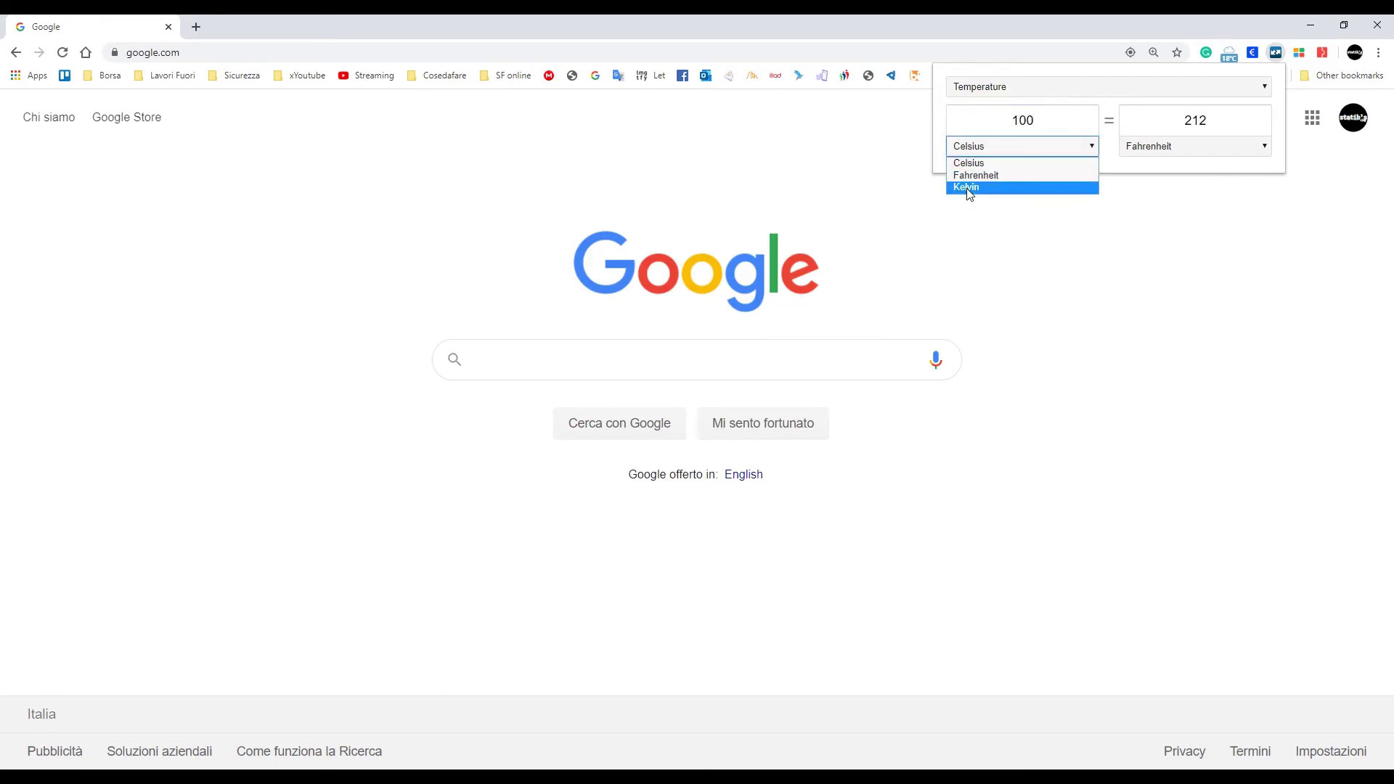
{"action": "left_click", "coordinate": [975, 162]}
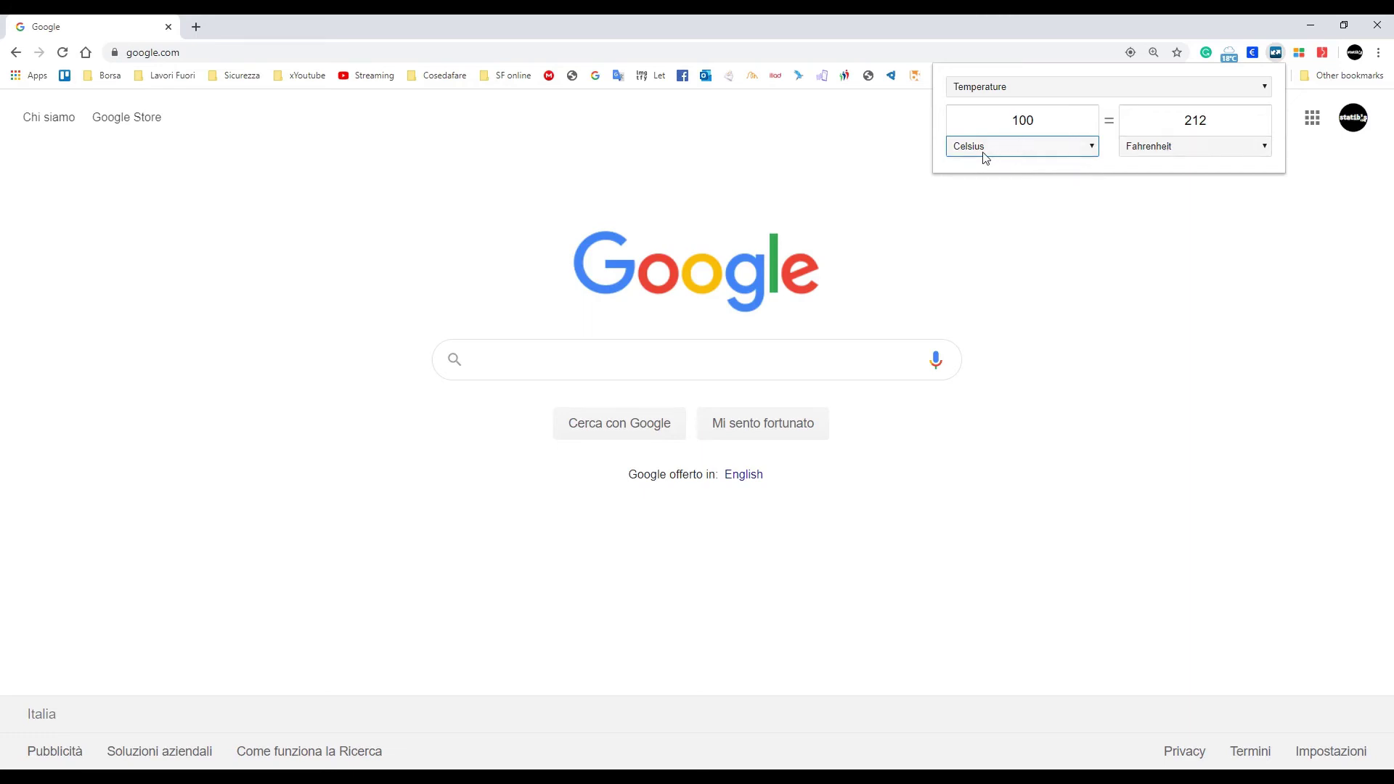
{"action": "left_click", "coordinate": [1171, 151]}
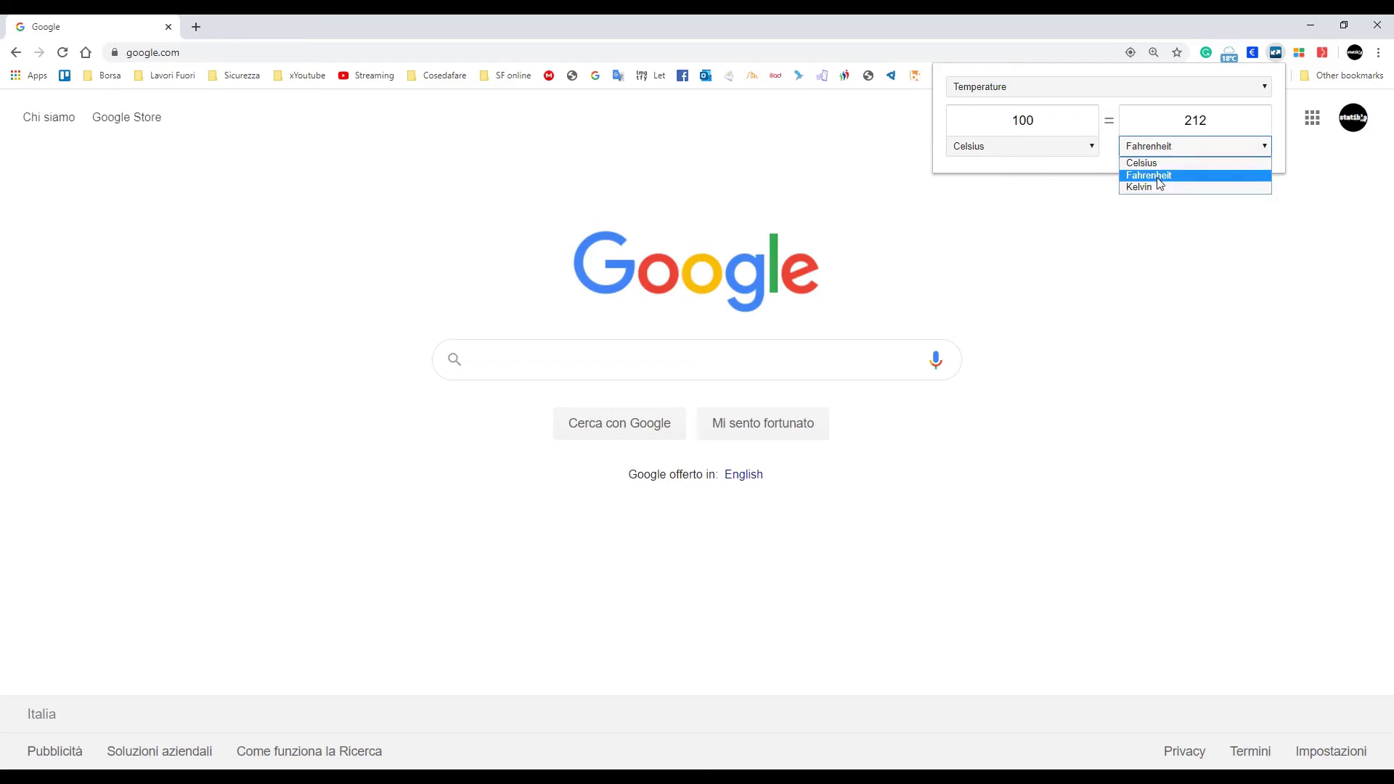
{"action": "left_click", "coordinate": [1160, 181]}
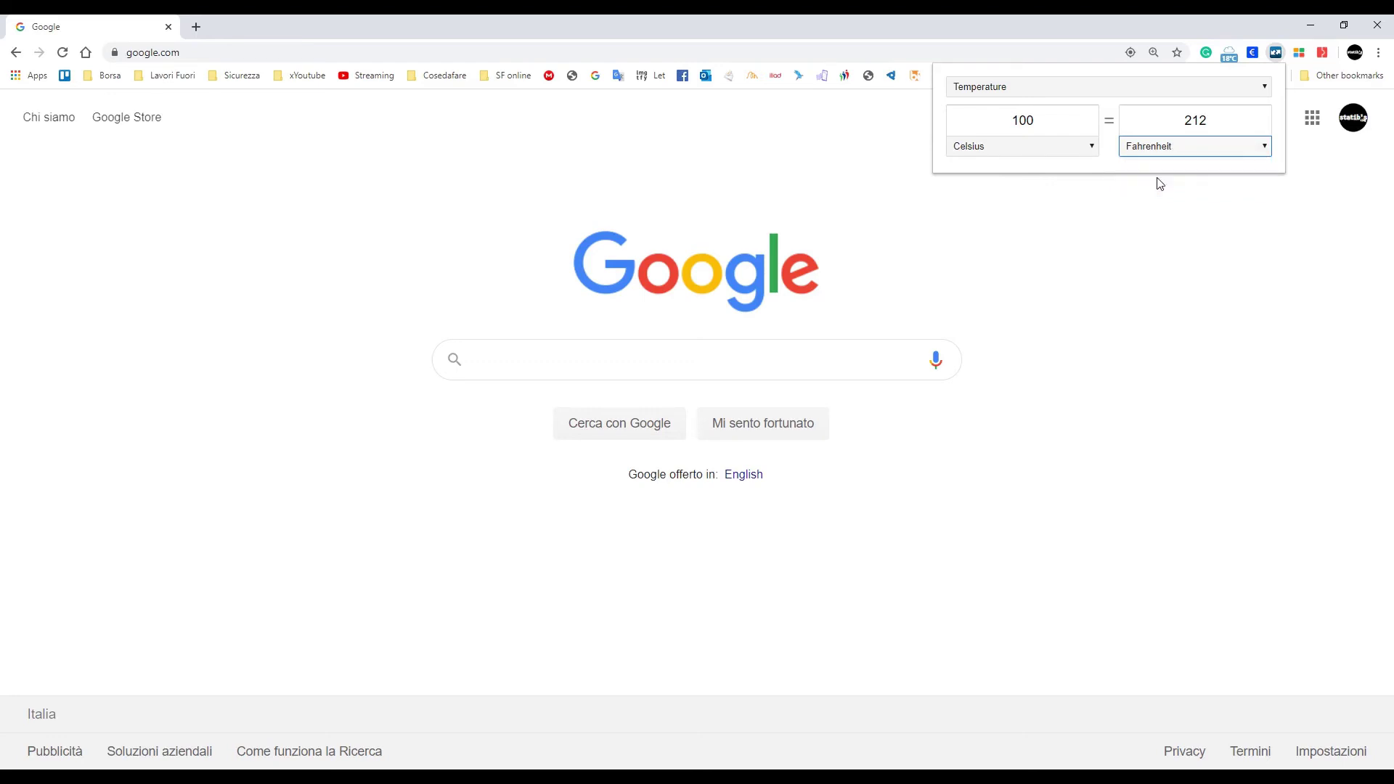
Switch the converter to Digital Storage, convert 100 Bits to Bytes and view the available target units
{"action": "left_click", "coordinate": [988, 91]}
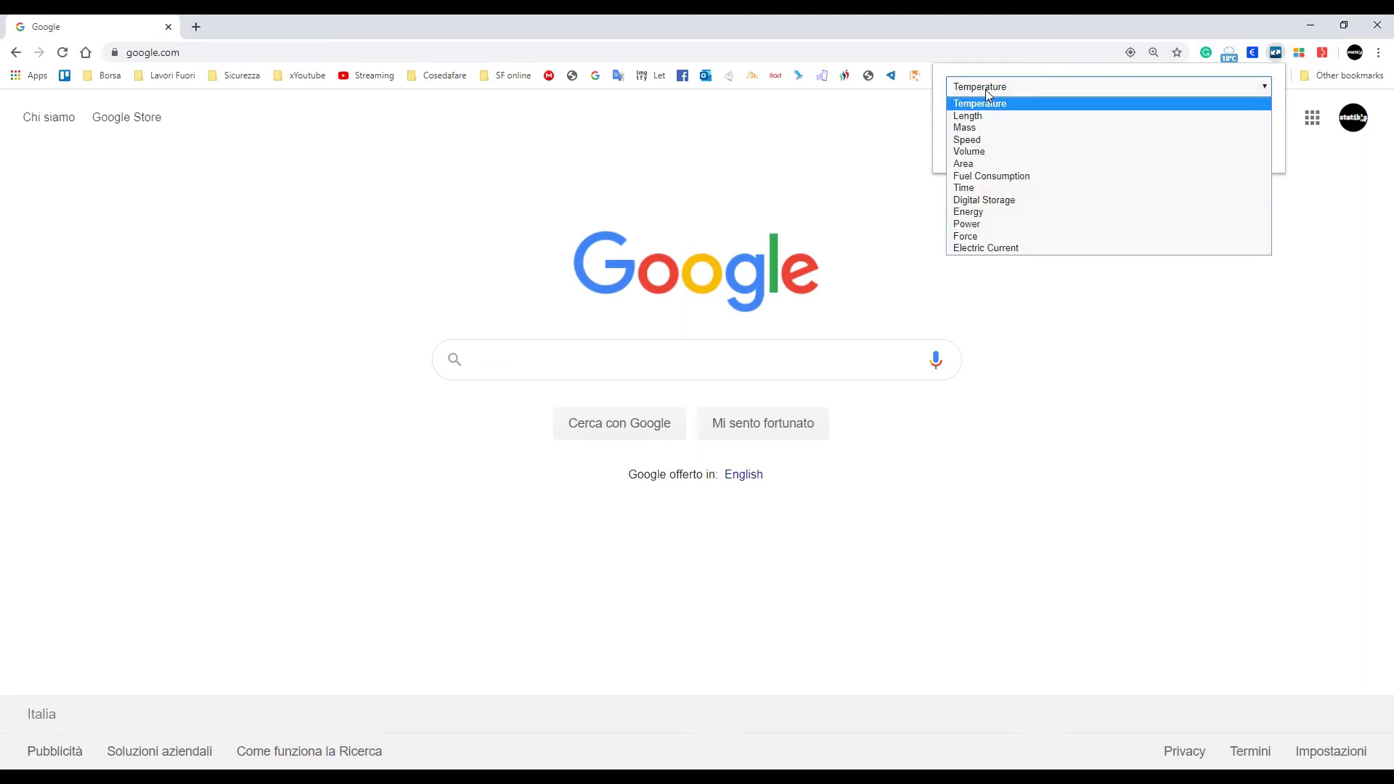
{"action": "left_click", "coordinate": [990, 203]}
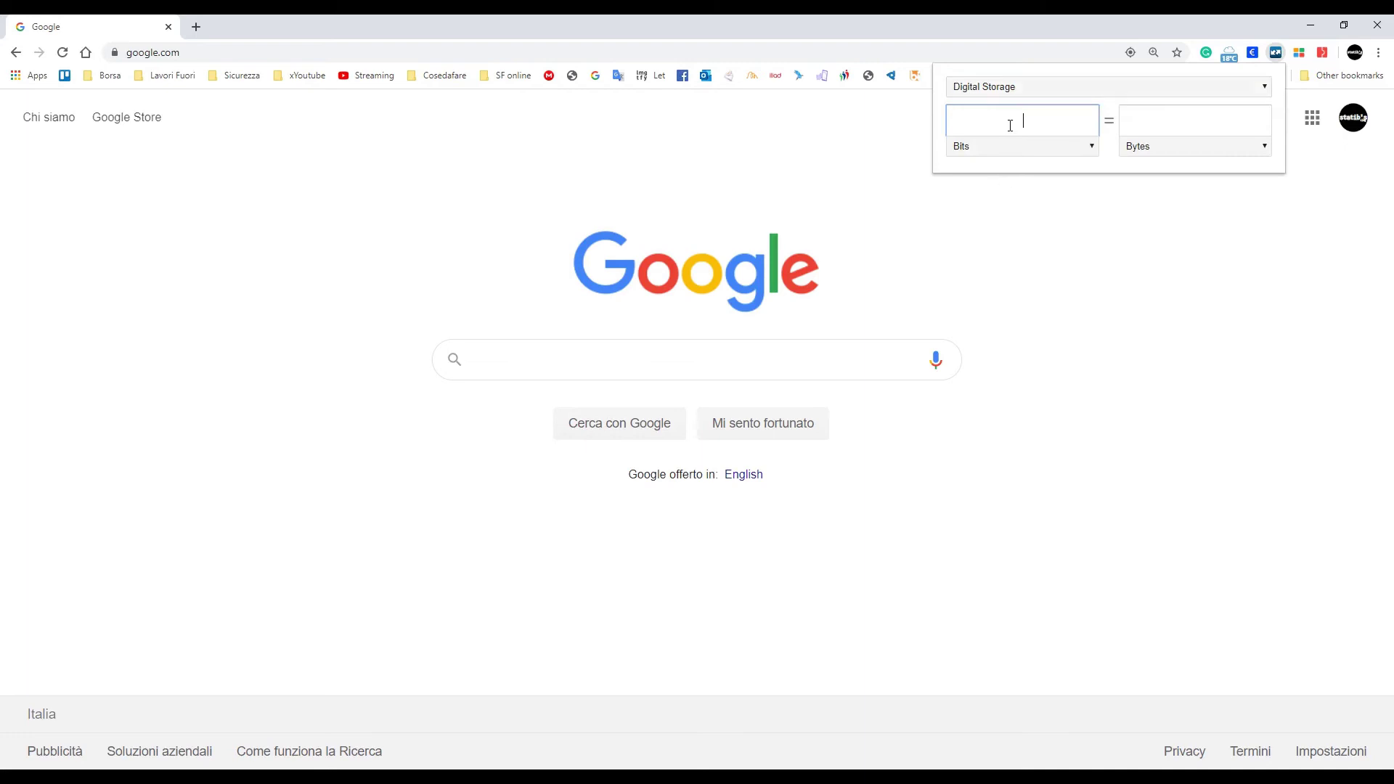
{"action": "left_click", "coordinate": [1051, 149]}
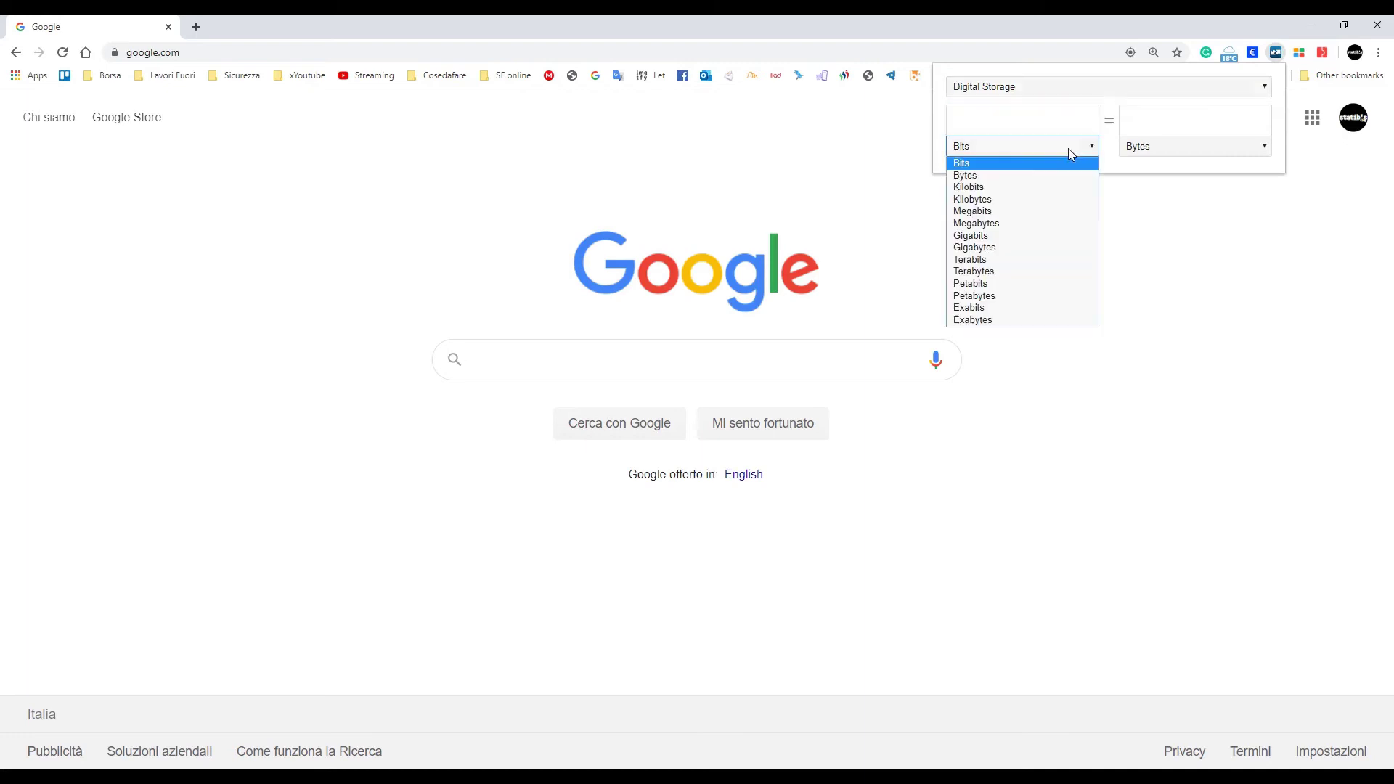
{"action": "left_click", "coordinate": [996, 162]}
{"action": "left_click", "coordinate": [997, 121]}
{"action": "type", "text": "100"}
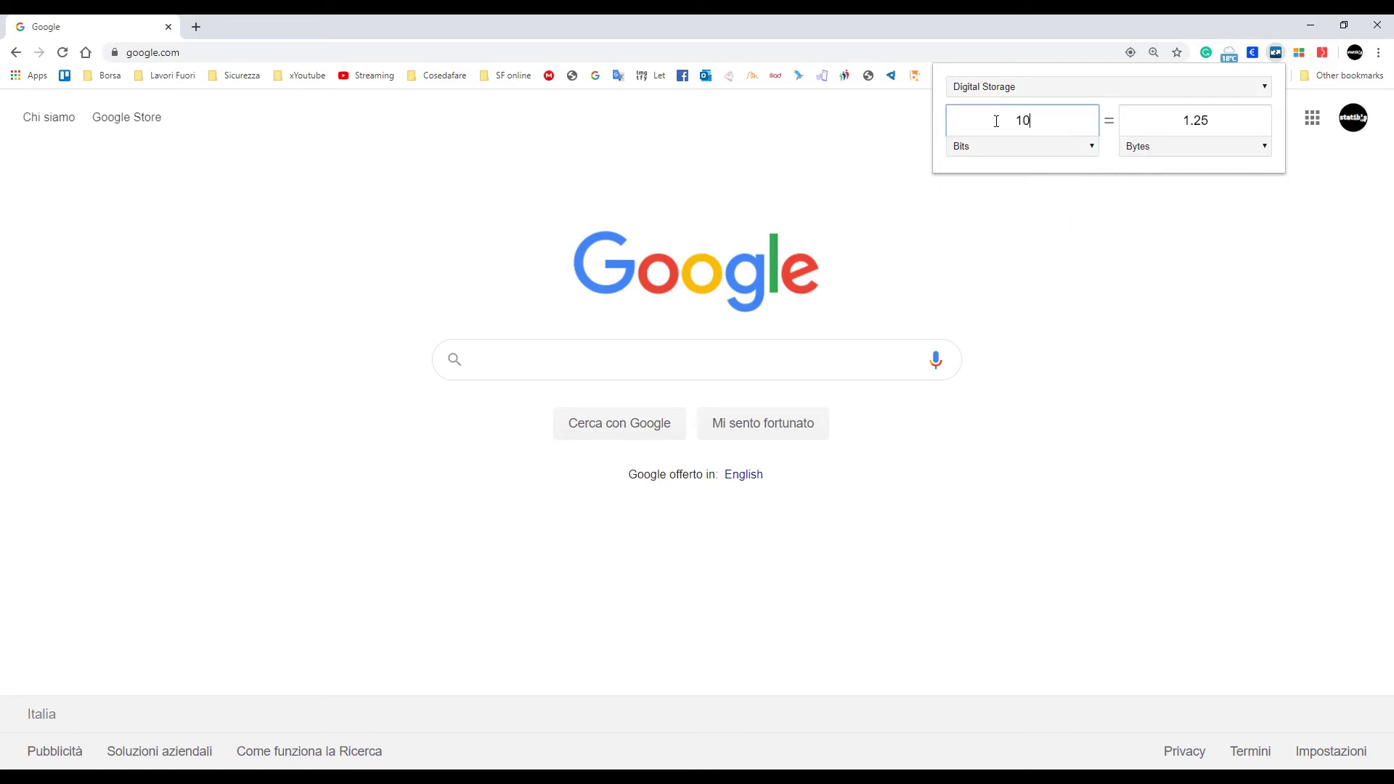
{"action": "left_click", "coordinate": [1203, 149]}
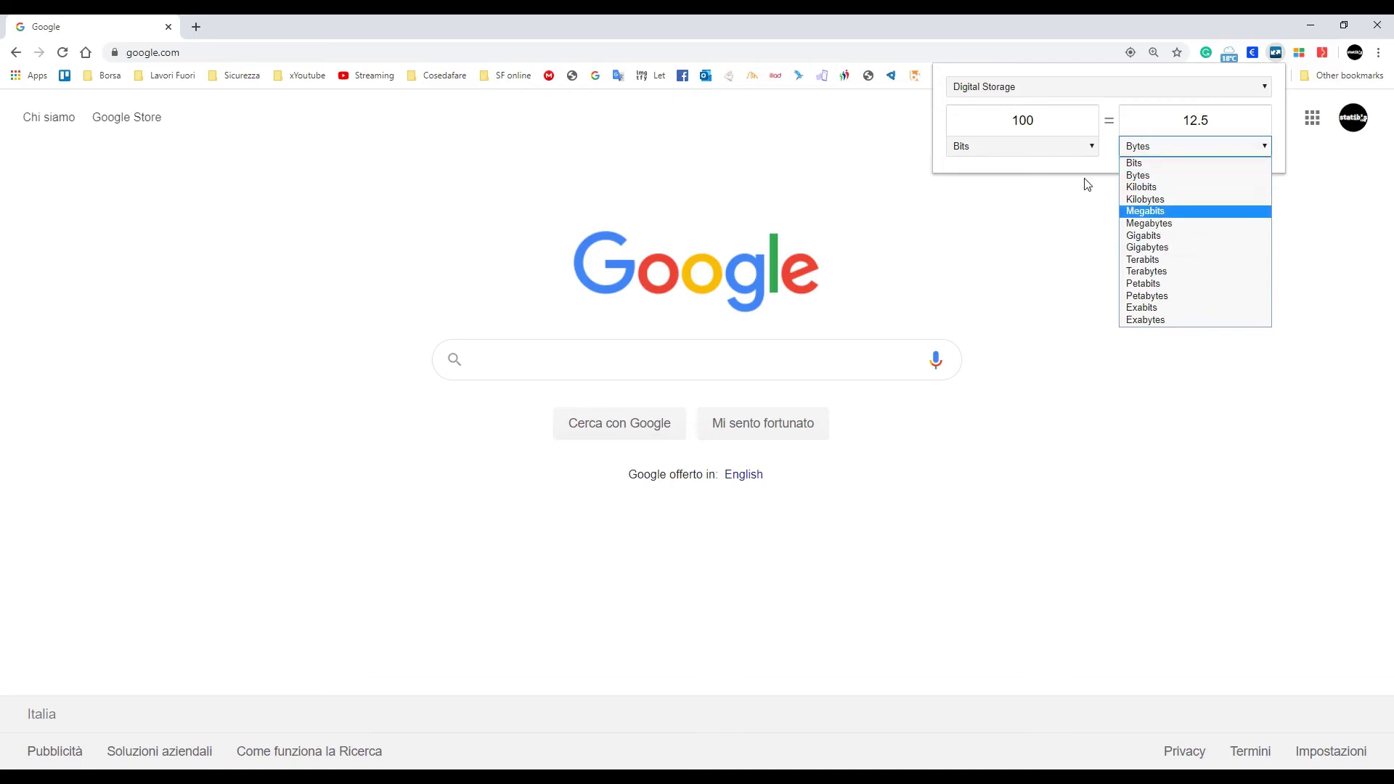
Set the digital storage conversion to 20 Megabytes in Megabits
{"action": "double_click", "coordinate": [998, 130]}
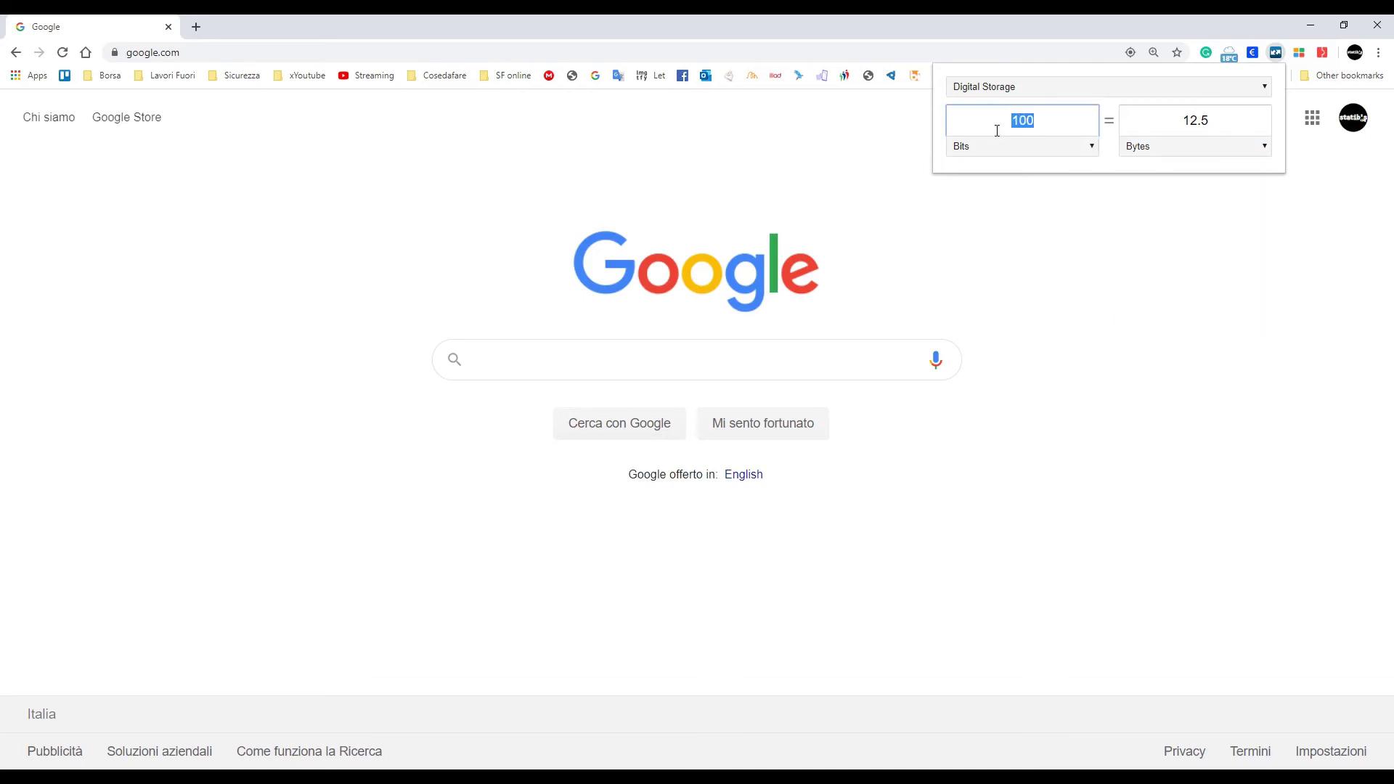
{"action": "type", "text": "20"}
{"action": "left_click", "coordinate": [1090, 147]}
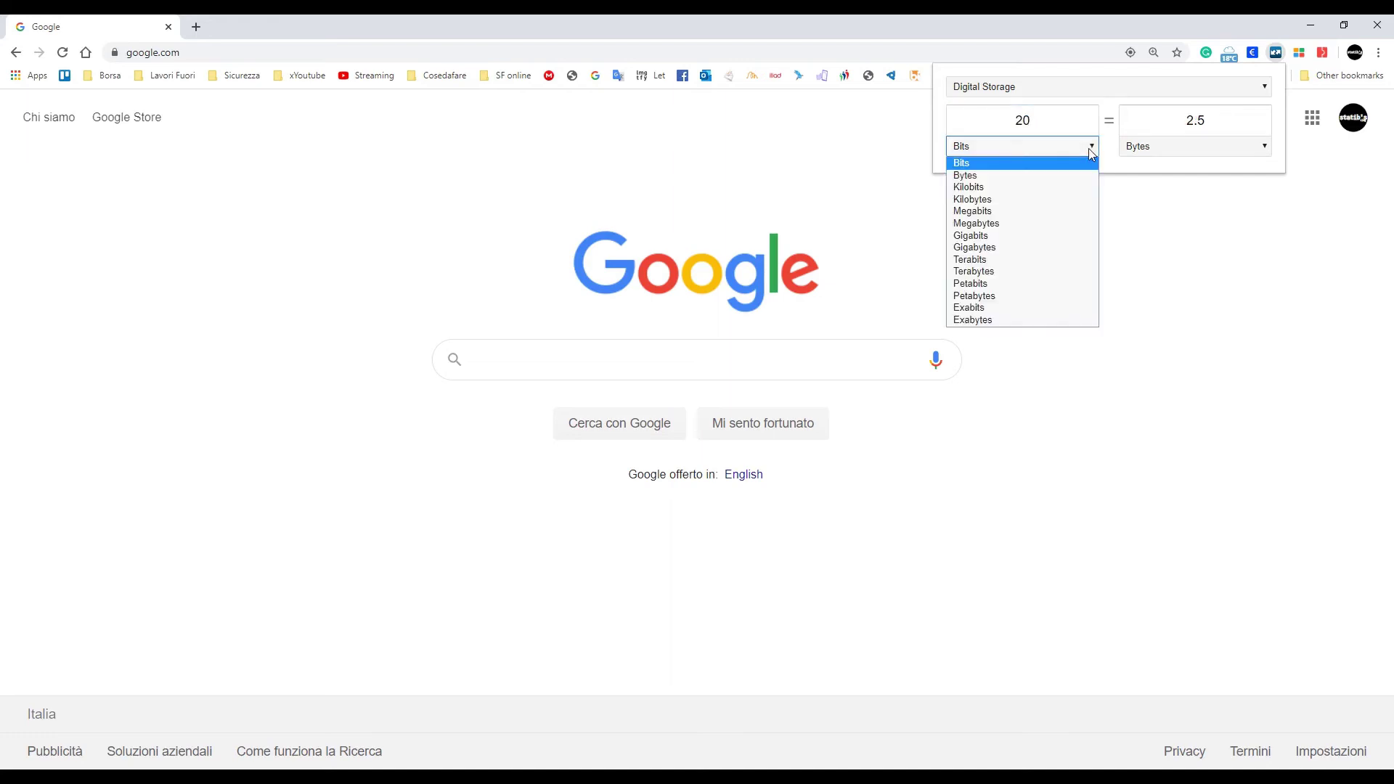
{"action": "left_click", "coordinate": [1025, 225]}
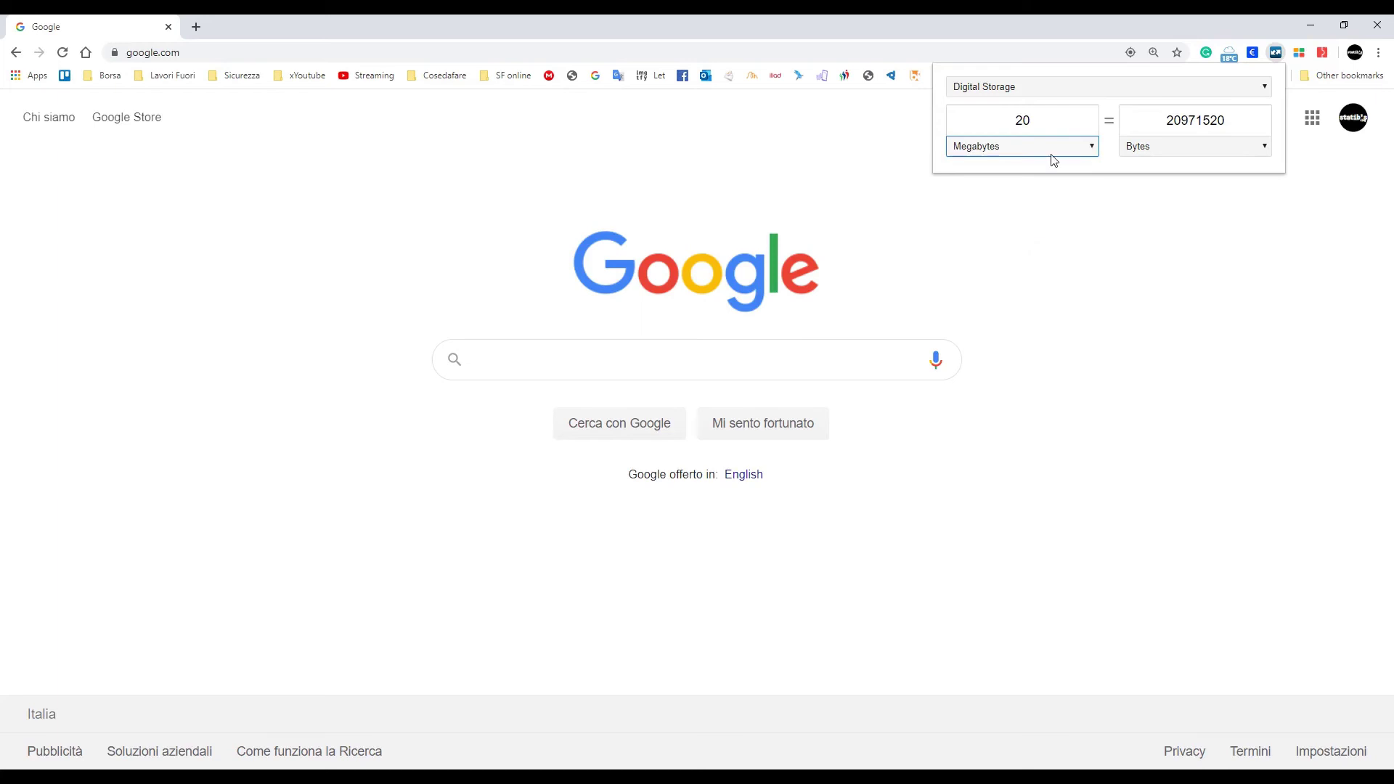
{"action": "left_click", "coordinate": [1171, 149]}
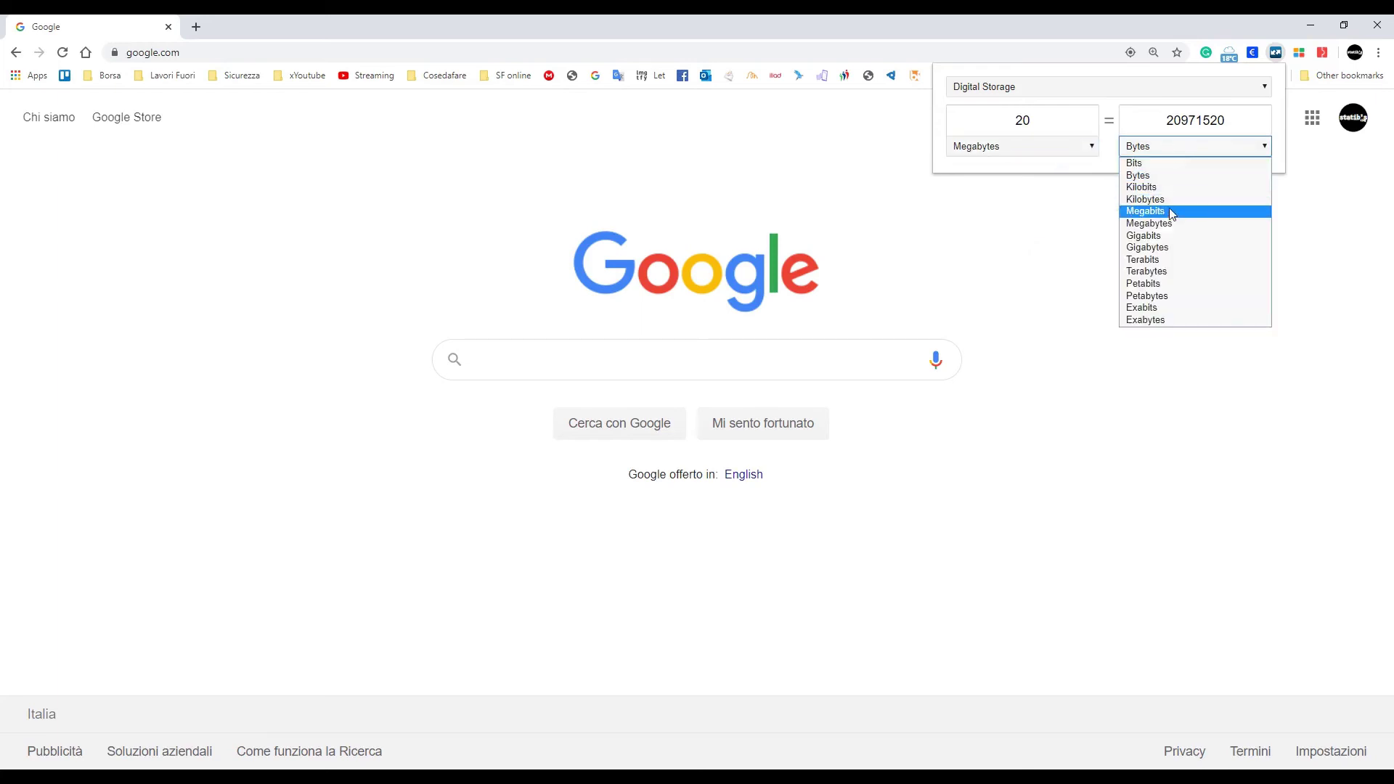
{"action": "left_click", "coordinate": [1173, 217]}
{"action": "left_click", "coordinate": [1176, 147]}
{"action": "left_click", "coordinate": [1222, 122]}
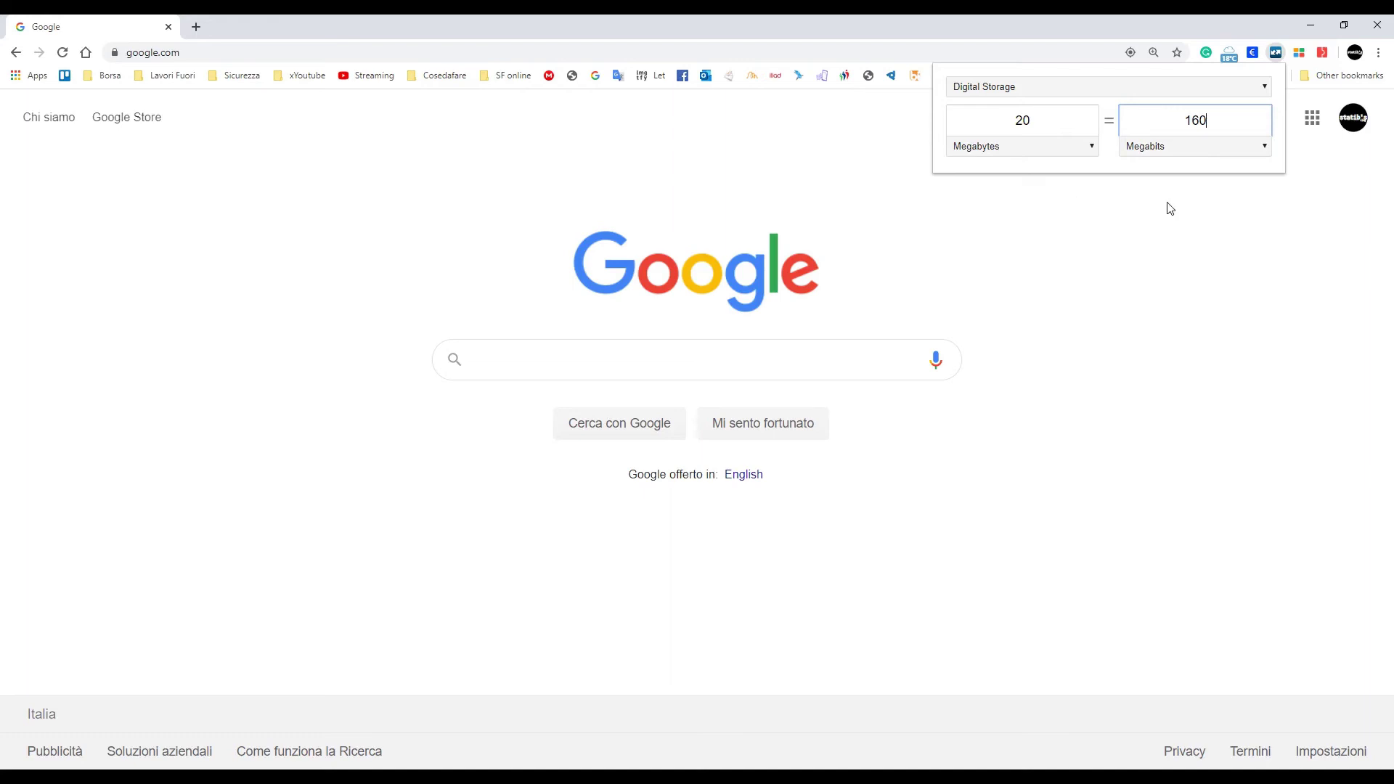
Open Unit Converter's options to examine the default category and temperature unit choices, and check which category the converter starts with from the Google page
{"action": "right_click", "coordinate": [1276, 54]}
{"action": "left_click", "coordinate": [1304, 99]}
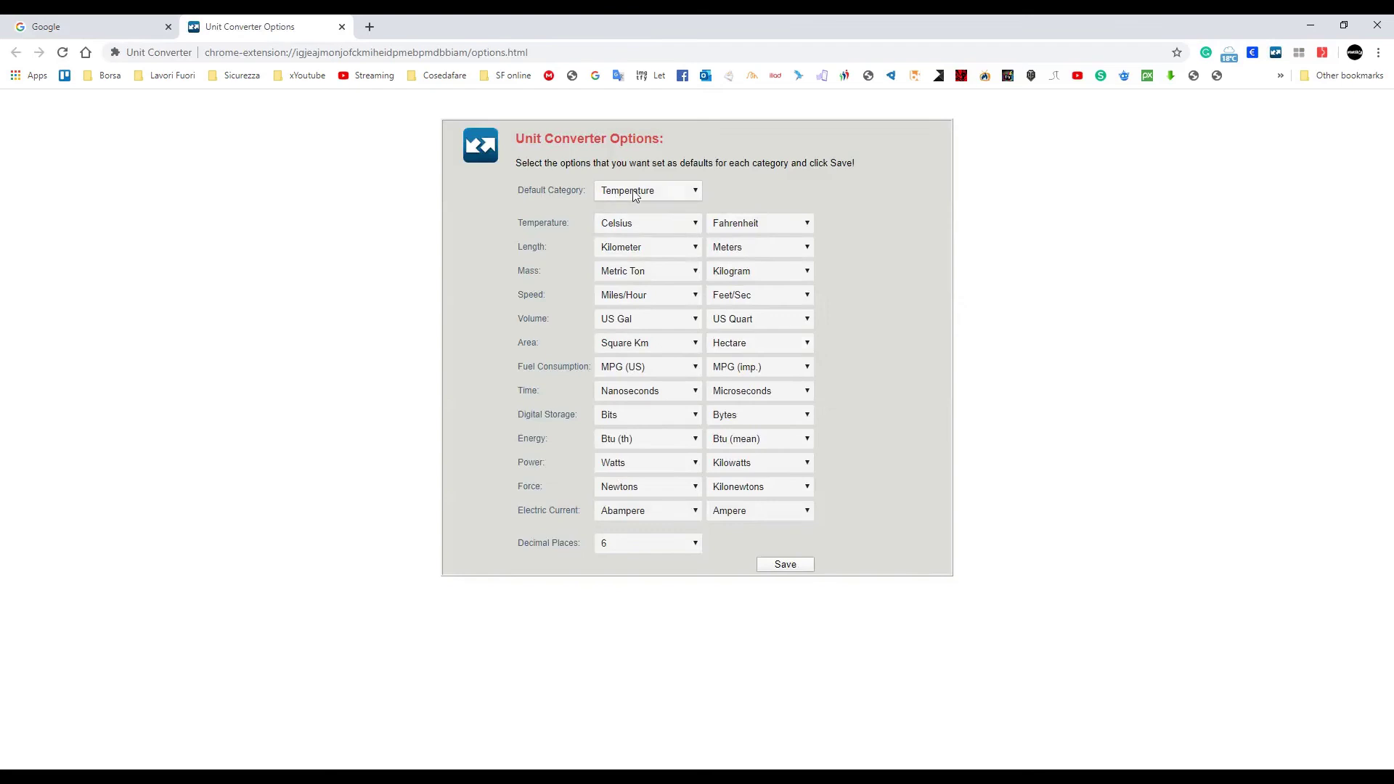
{"action": "left_click", "coordinate": [676, 223]}
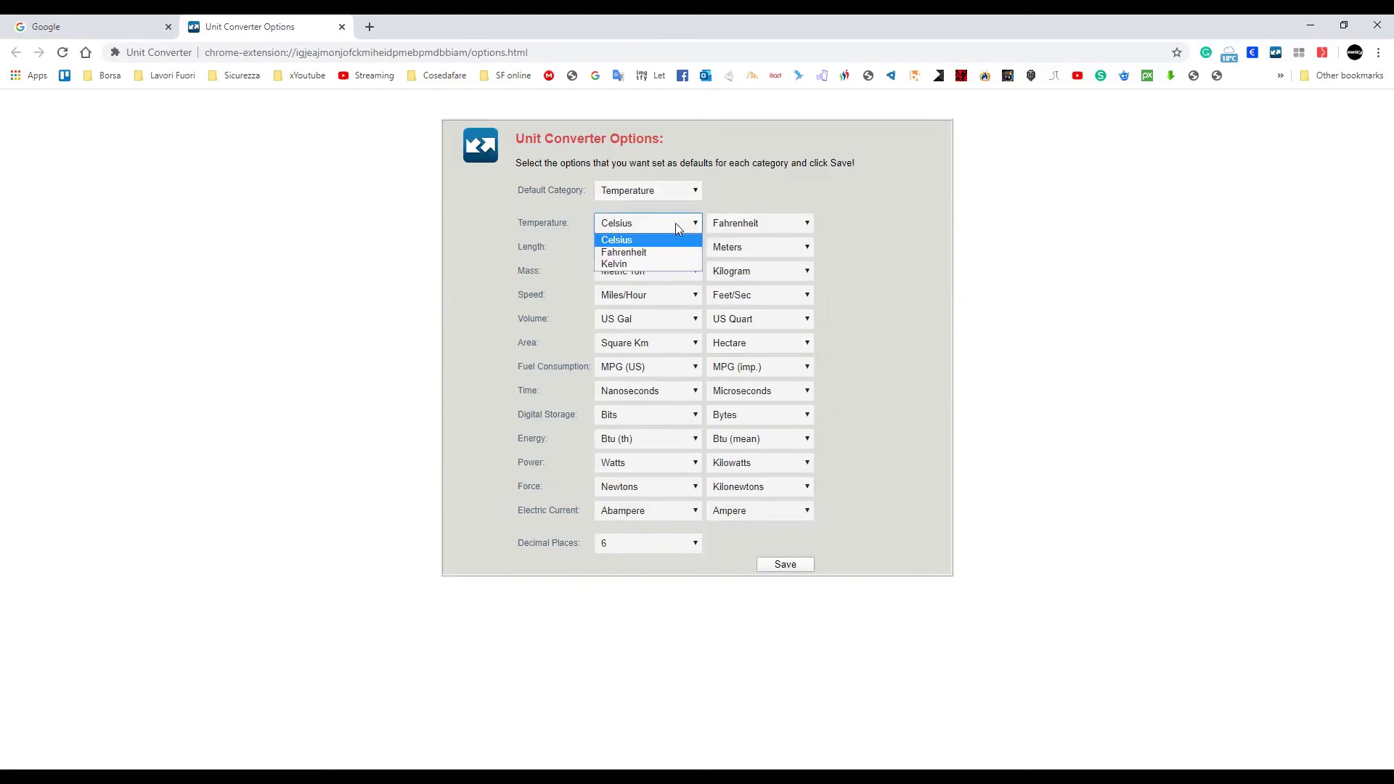
{"action": "left_click", "coordinate": [672, 190]}
{"action": "left_click", "coordinate": [677, 190]}
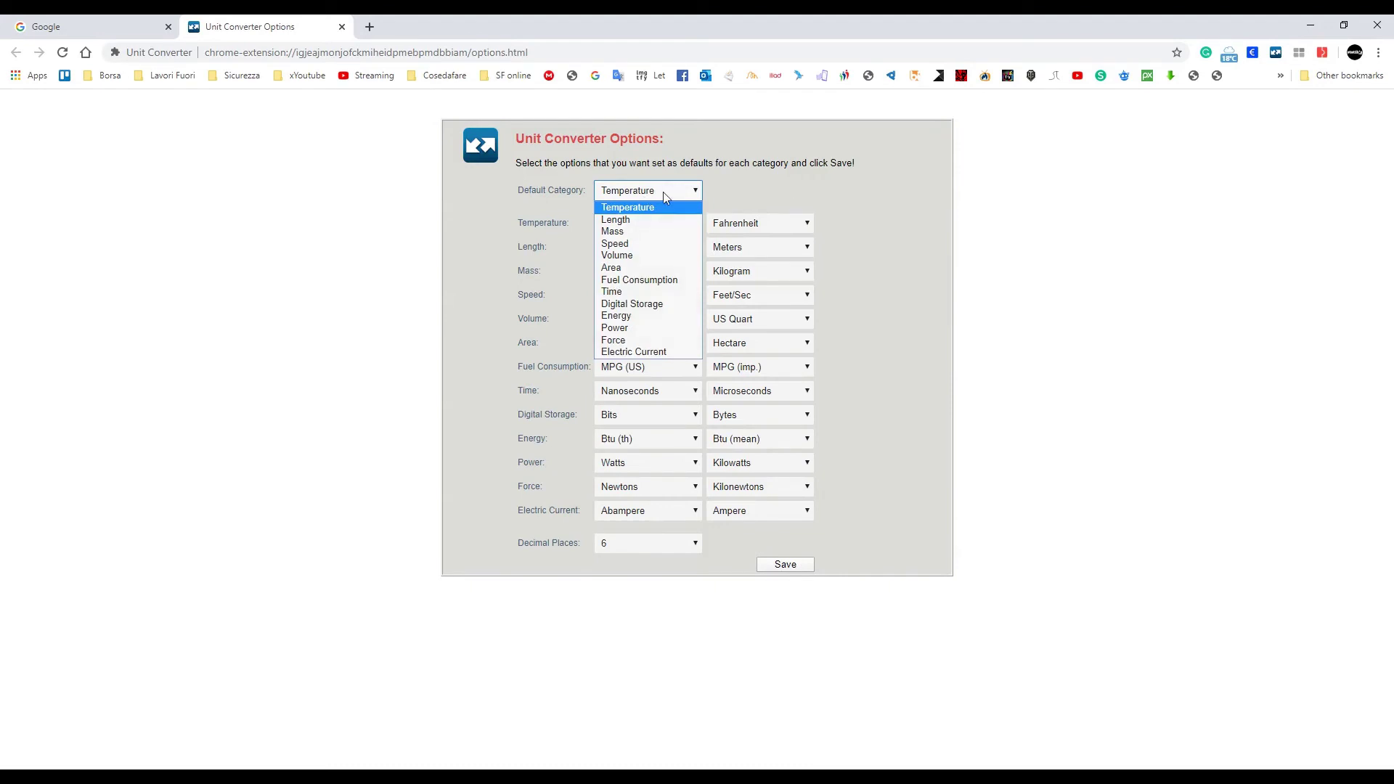
{"action": "left_click", "coordinate": [756, 193]}
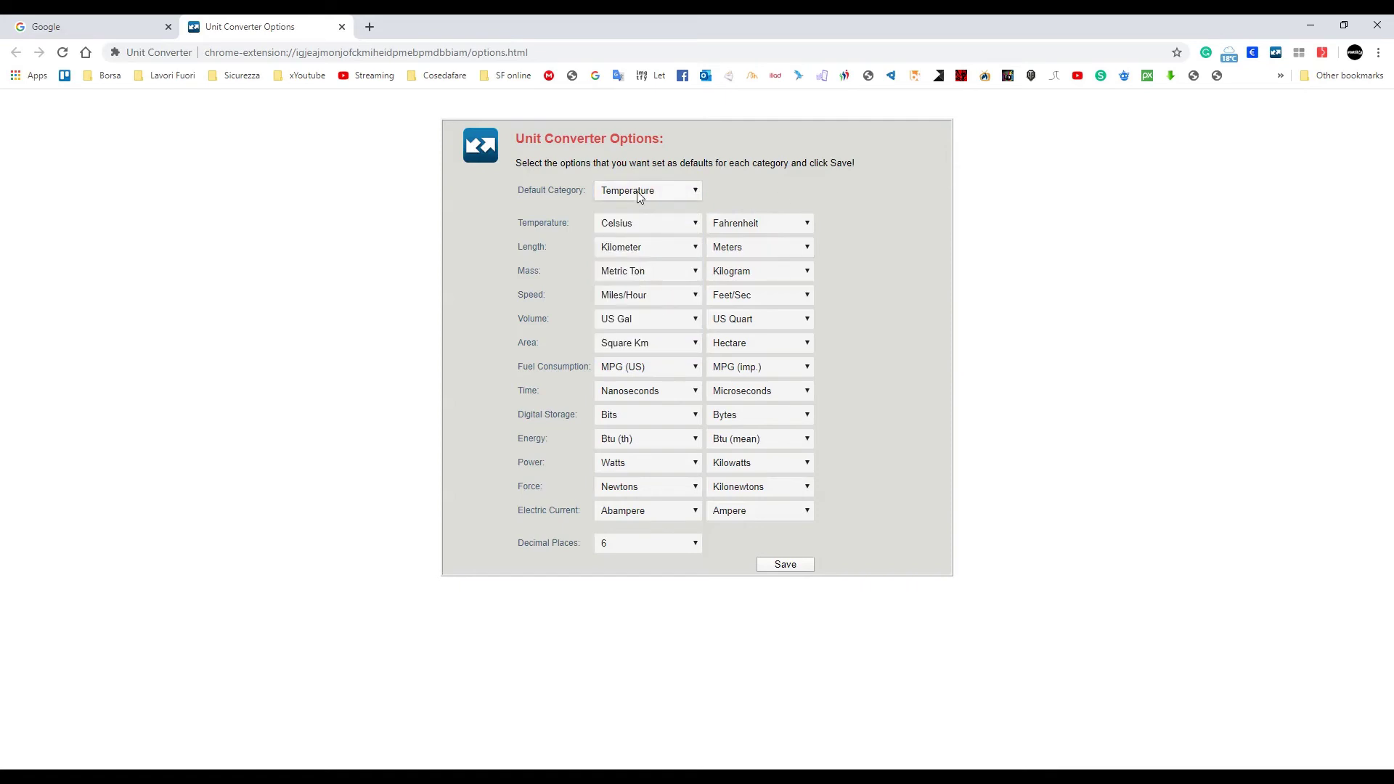
{"action": "left_click", "coordinate": [122, 26]}
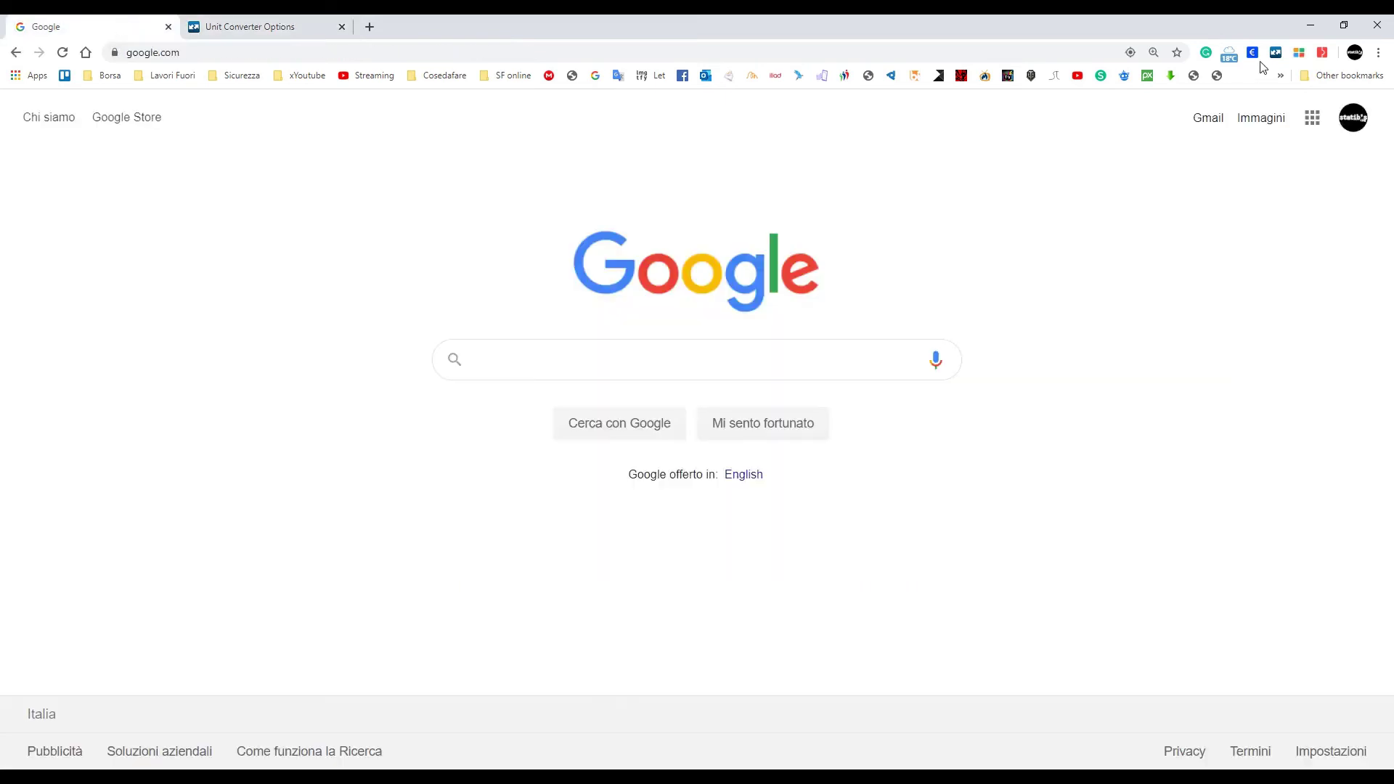
{"action": "left_click", "coordinate": [1276, 53]}
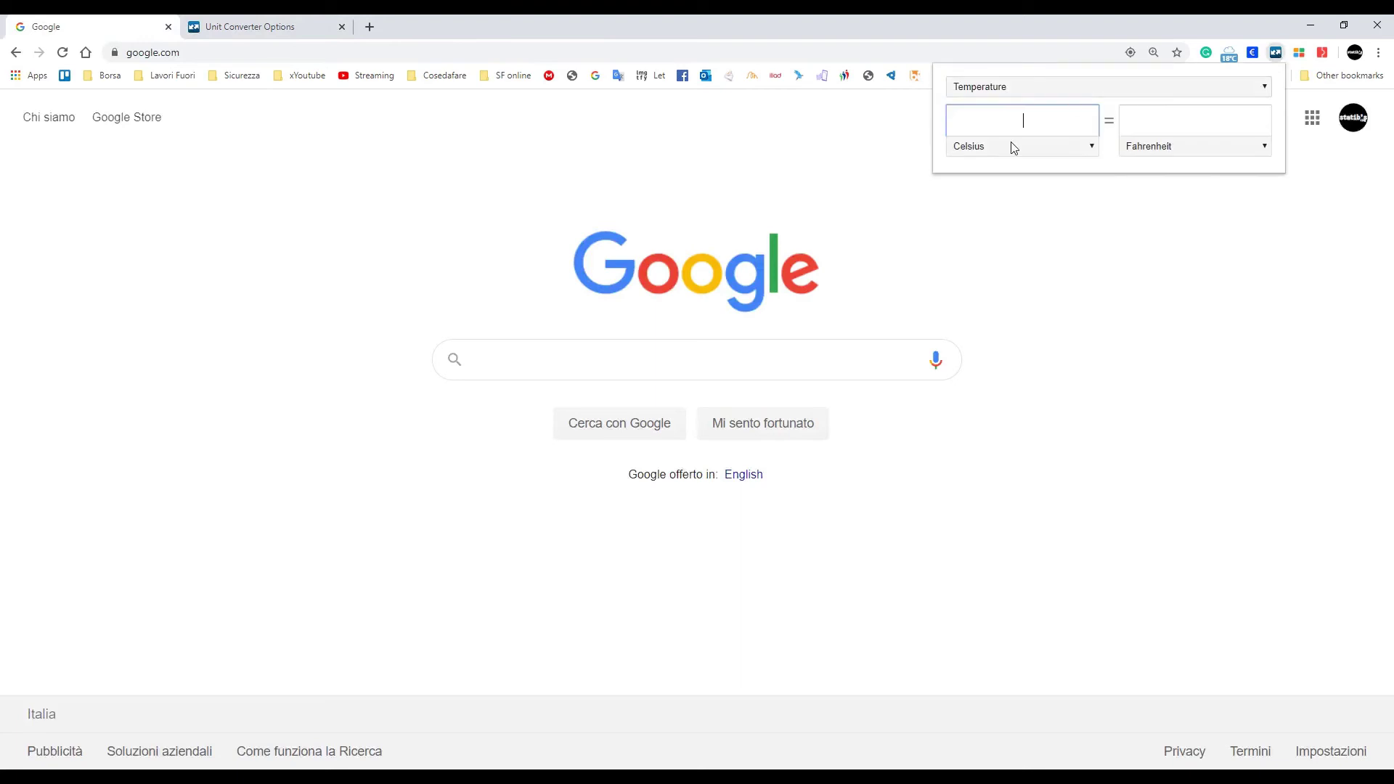
Set Unit Converter's default category to Mass, save the options and reopen the converter to check the new default
{"action": "left_click_drag", "start_coordinate": [264, 26], "coordinate": [90, 26]}
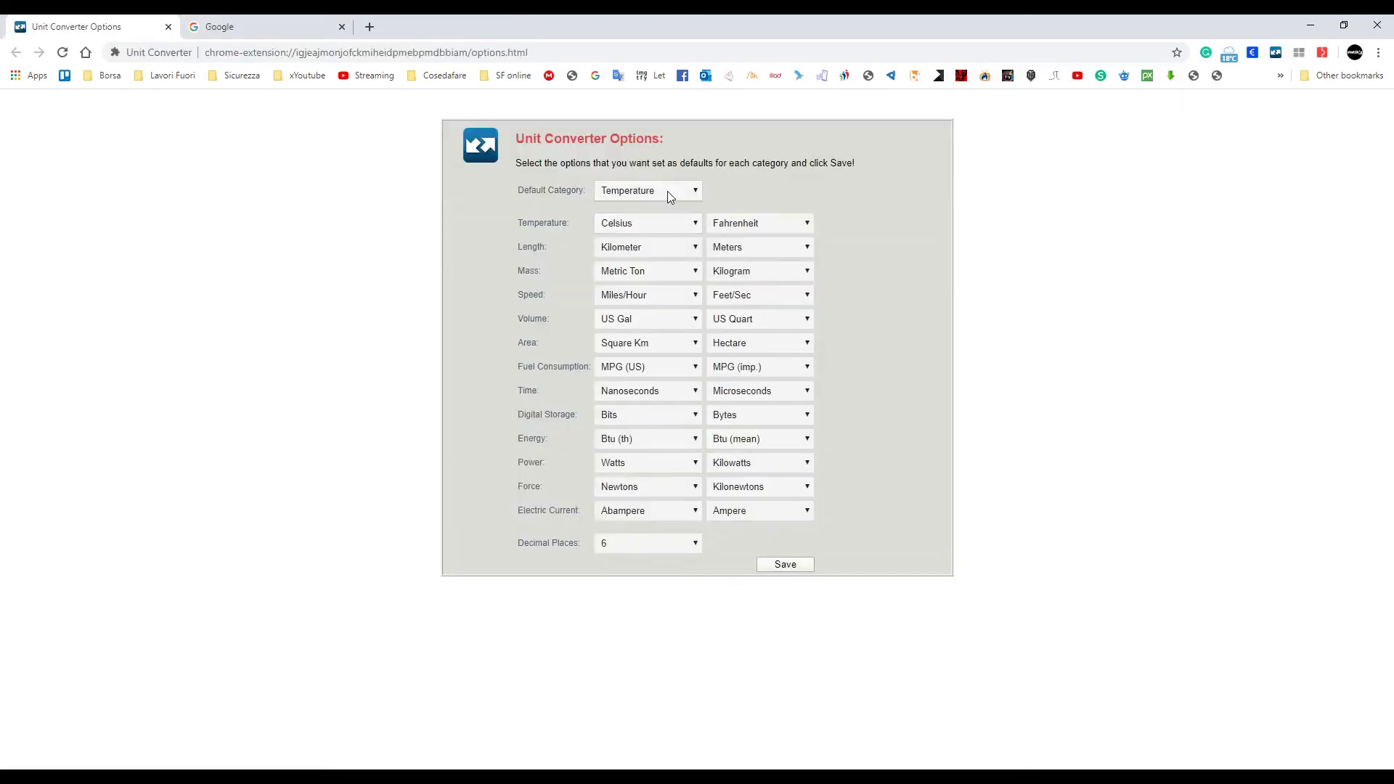
{"action": "left_click", "coordinate": [668, 190]}
{"action": "left_click", "coordinate": [631, 228]}
{"action": "left_click", "coordinate": [792, 567]}
{"action": "left_click", "coordinate": [1277, 53]}
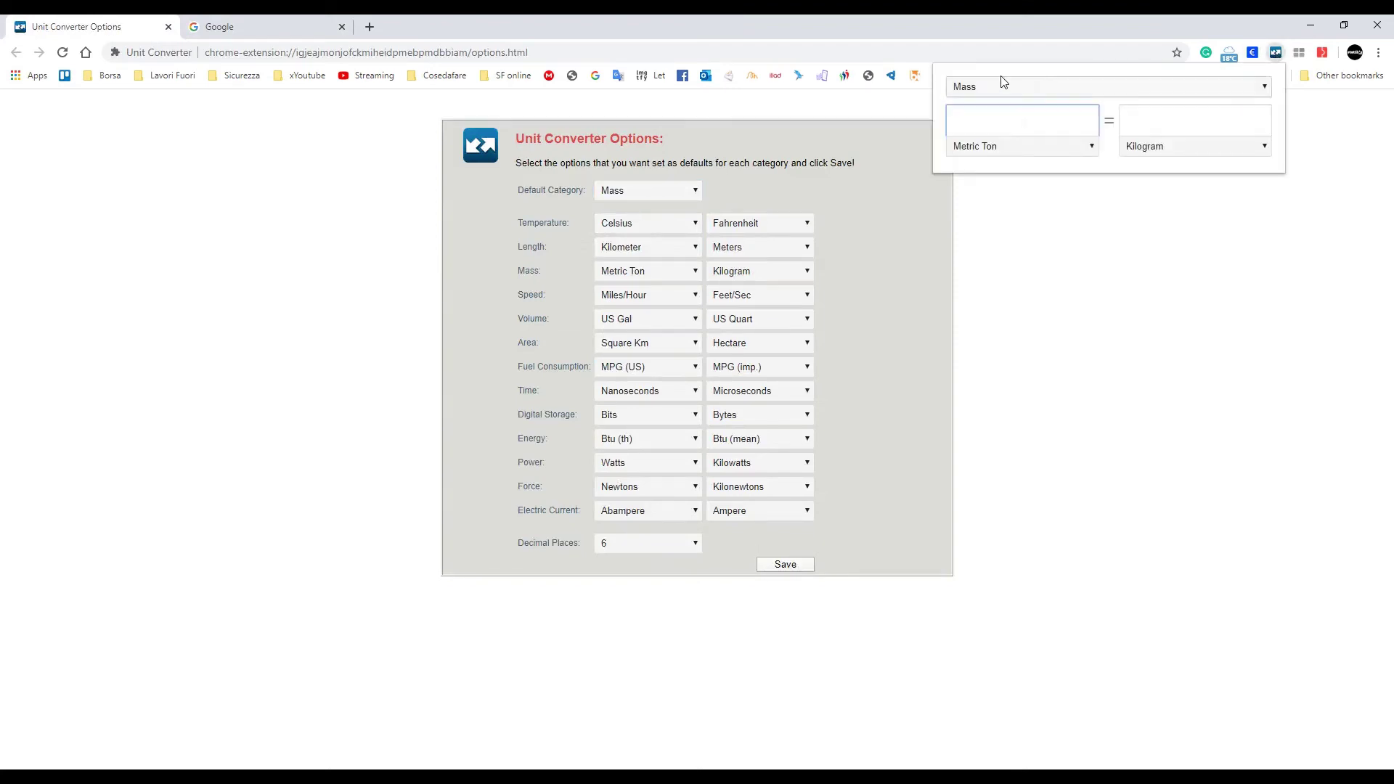
Review the decimal places choices in the Unit Converter options and return to the Google page, closing the options page
{"action": "left_click", "coordinate": [663, 548]}
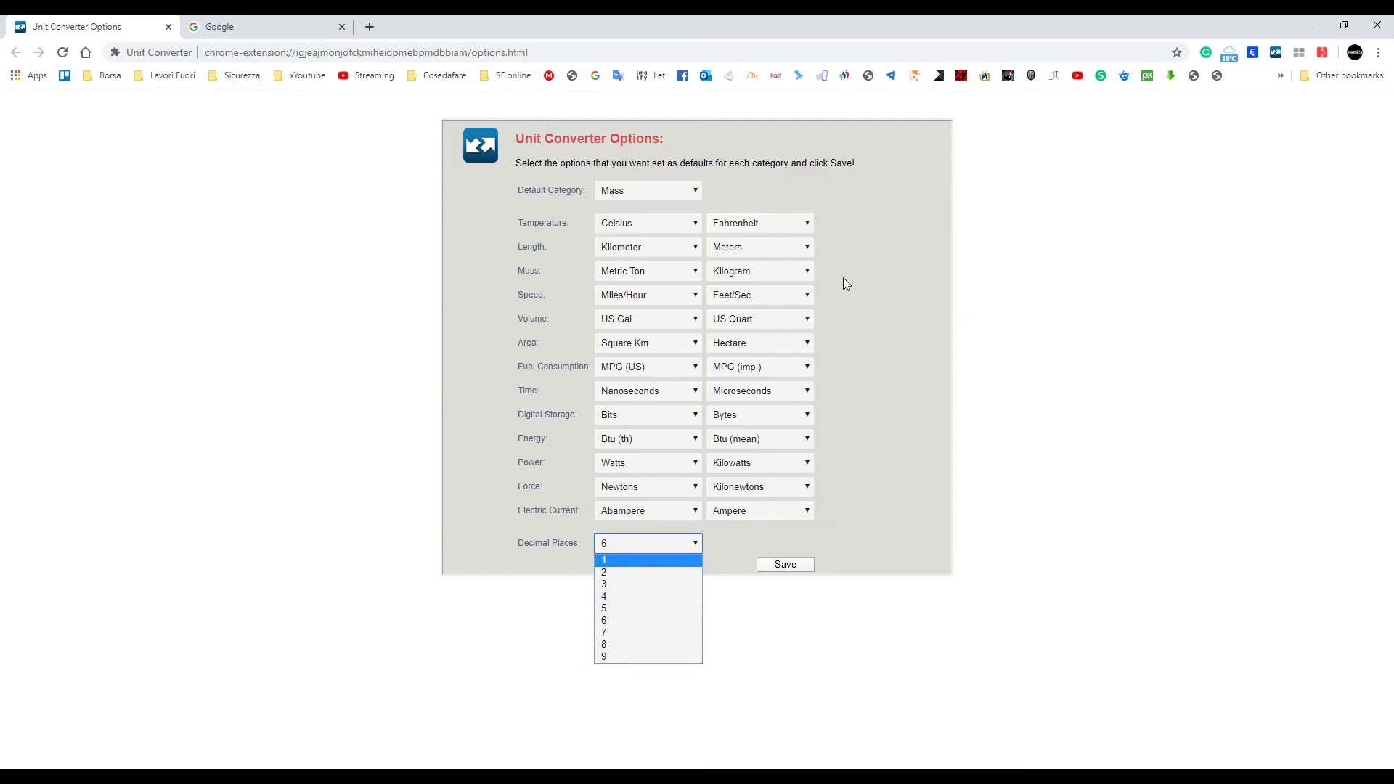
{"action": "left_click", "coordinate": [790, 571]}
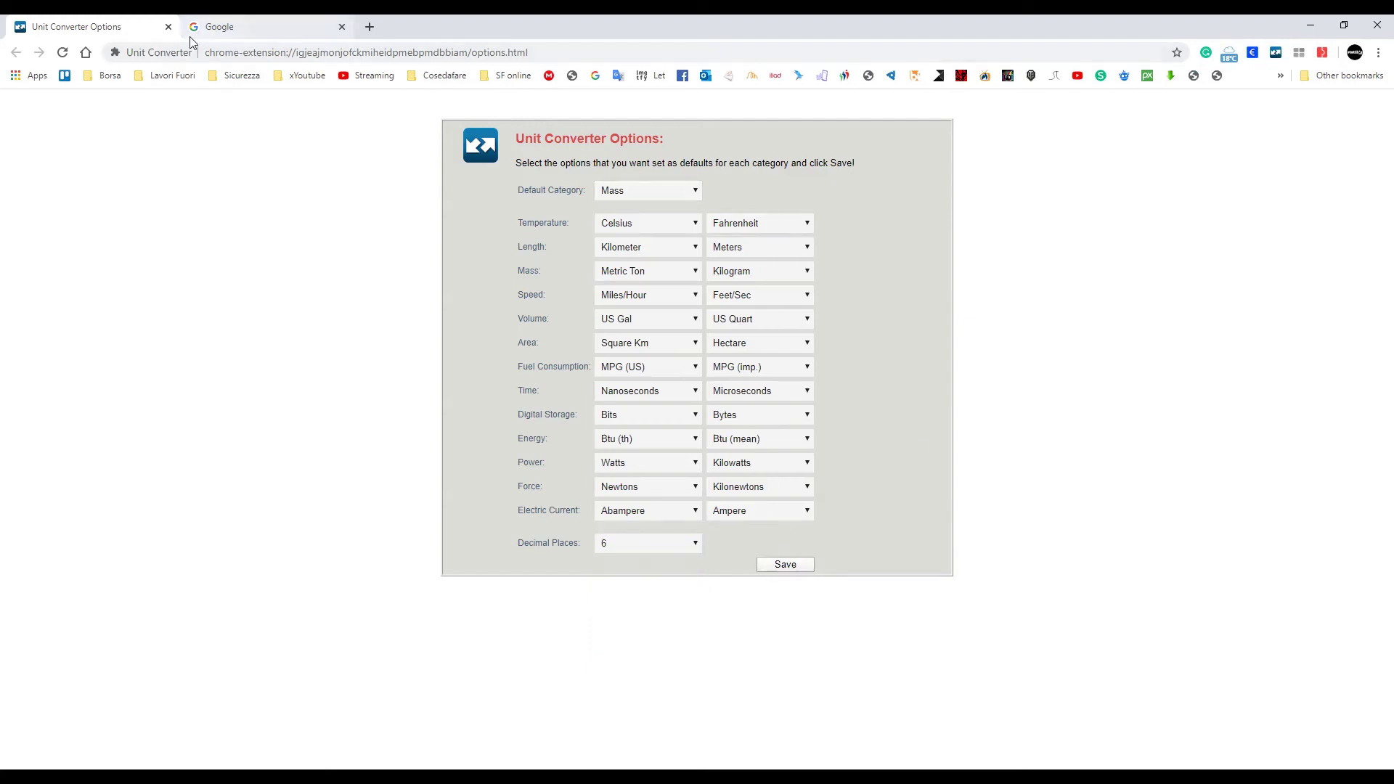
{"action": "left_click", "coordinate": [218, 28]}
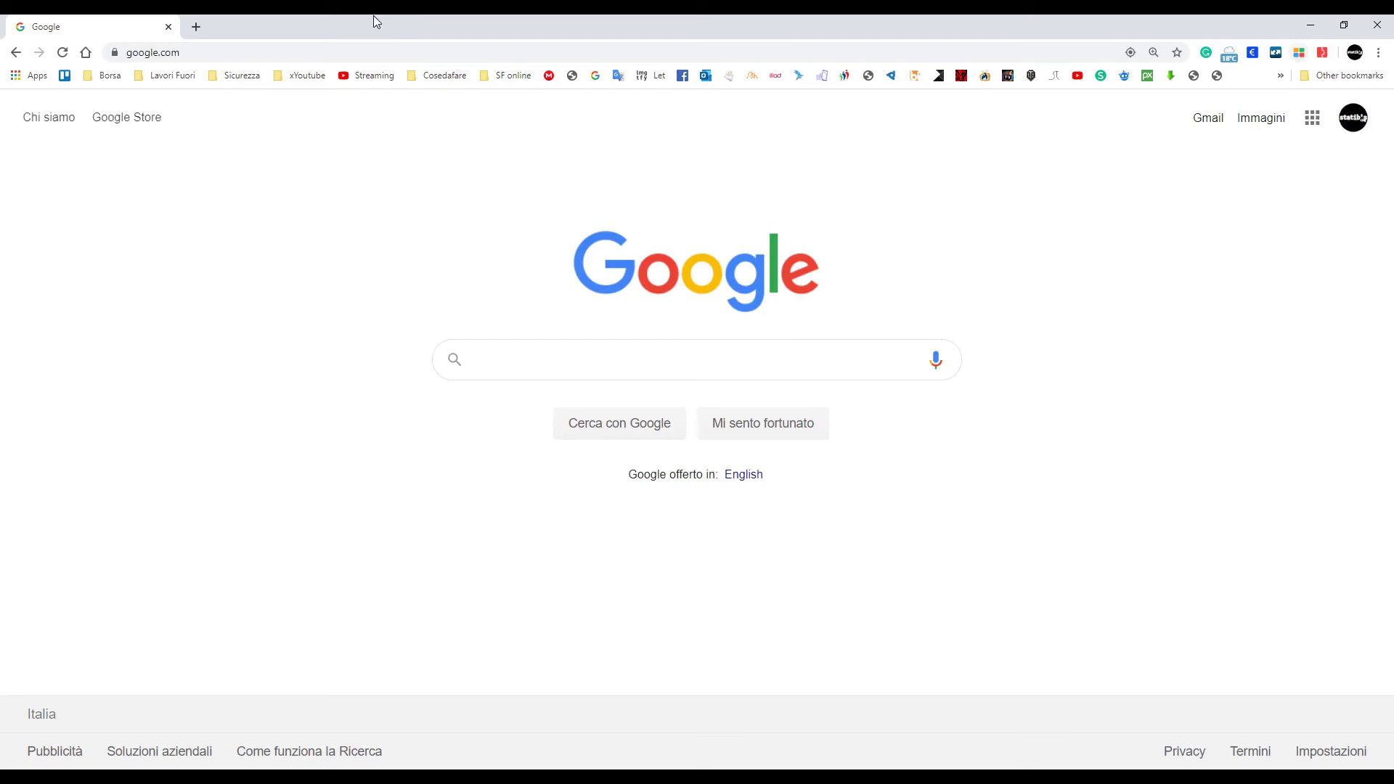
Open a new tab to show the custom speed dial page with its Main group of sites
{"action": "left_click", "coordinate": [196, 28]}
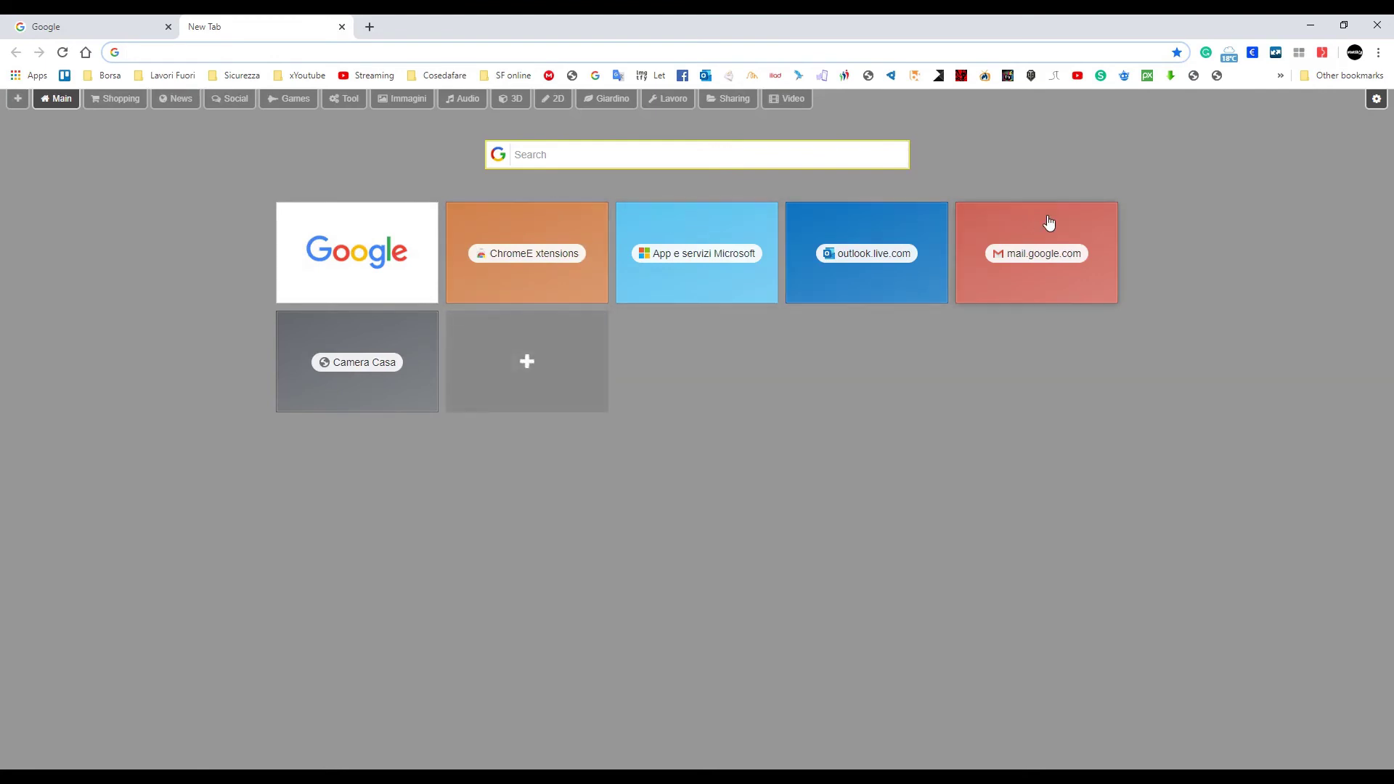
{"action": "mouse_move", "coordinate": [1096, 229]}
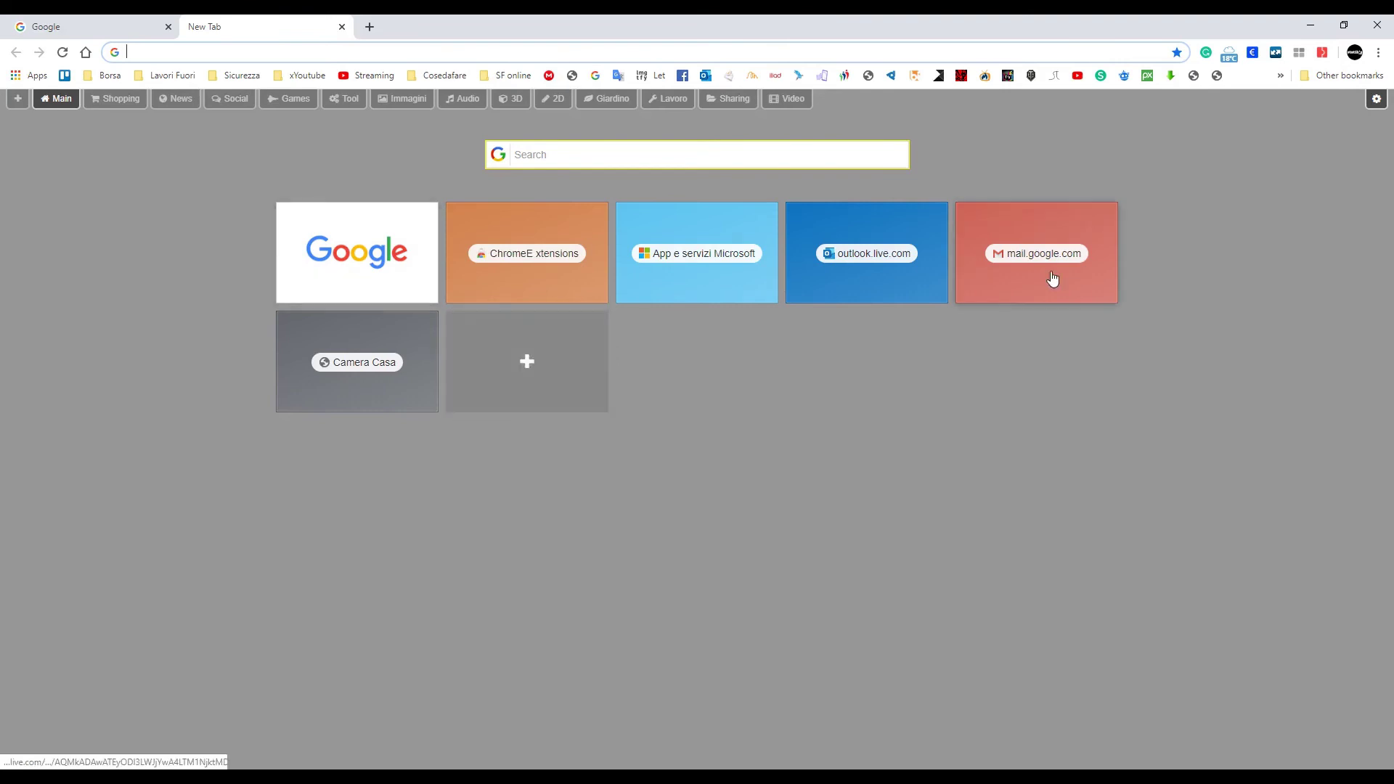
Open wikipedia.org in a new tab and start adding the page to the Speed Dial bookmarks
{"action": "left_click", "coordinate": [370, 26]}
{"action": "left_click", "coordinate": [355, 52]}
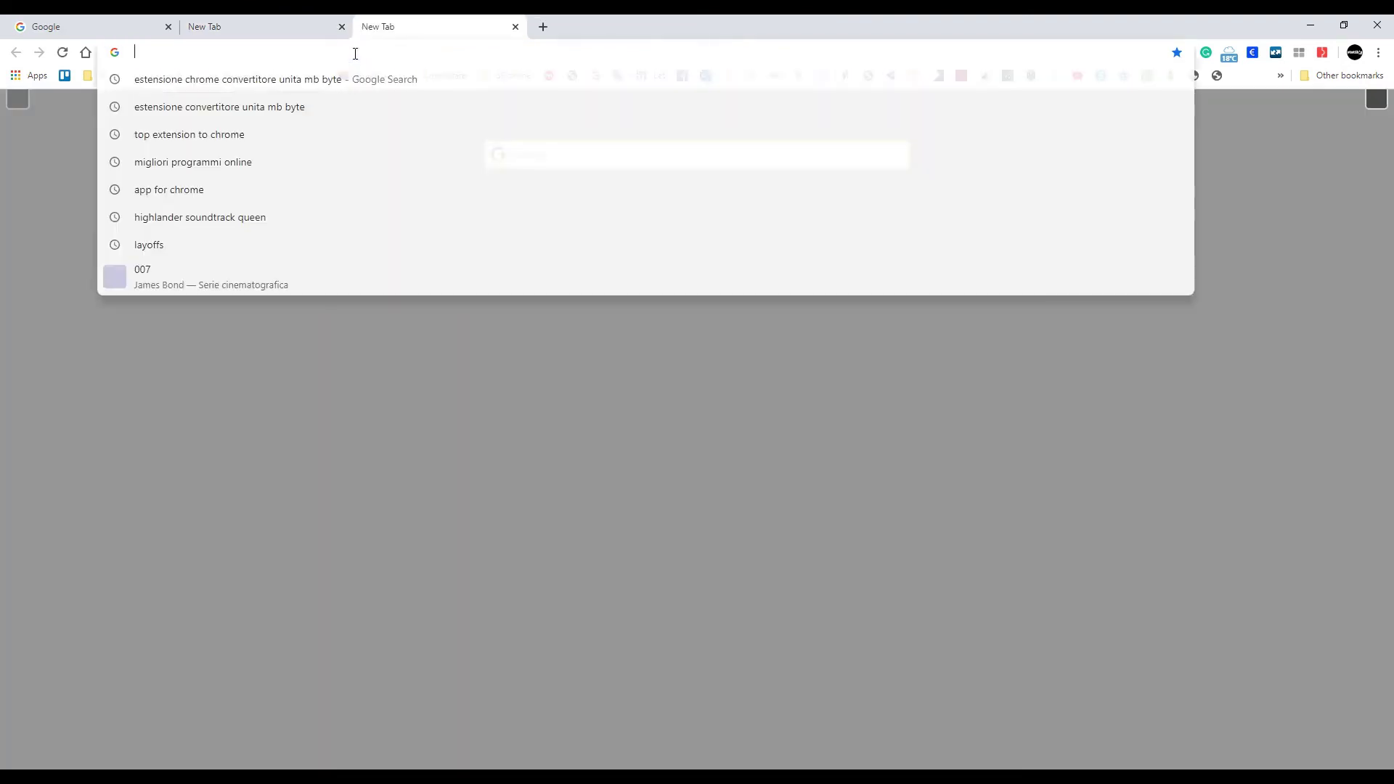
{"action": "type", "text": "wiki"}
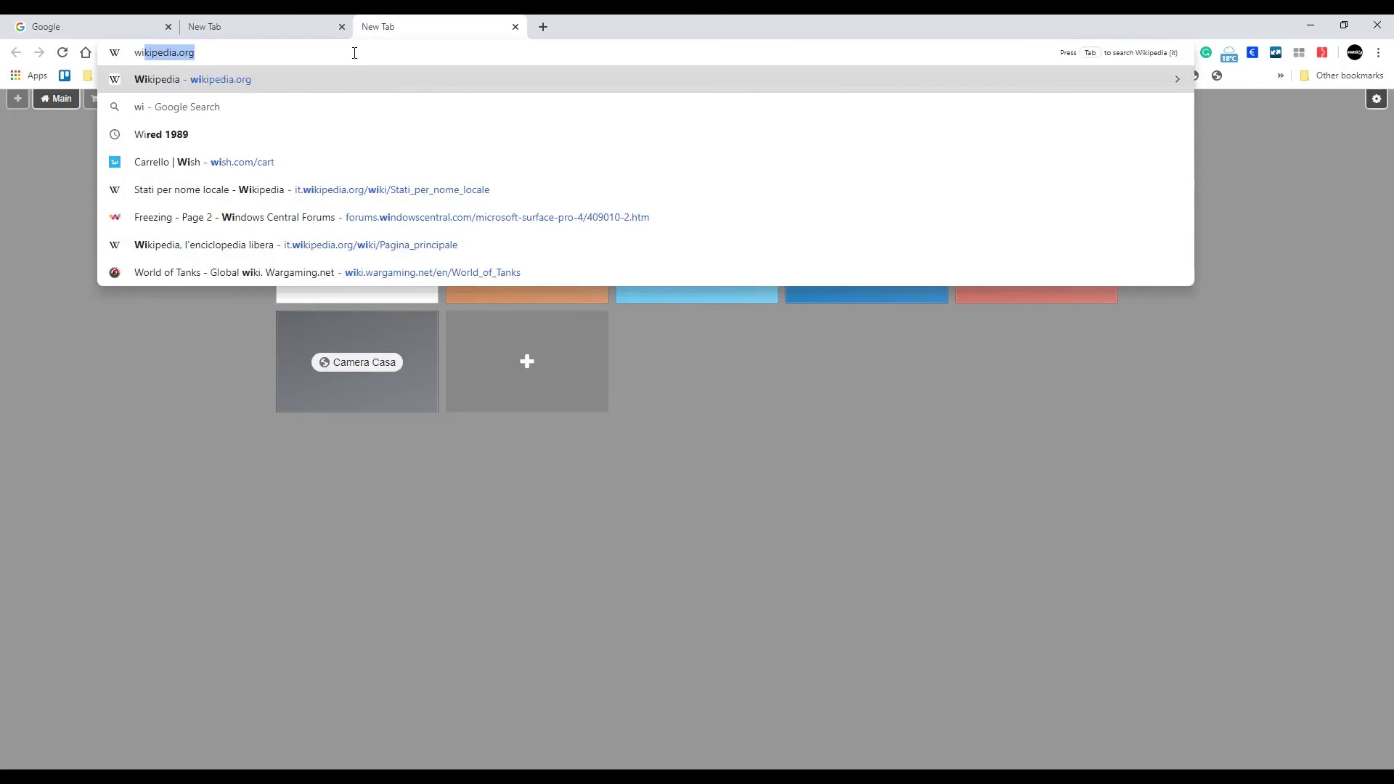
{"action": "left_click", "coordinate": [237, 86]}
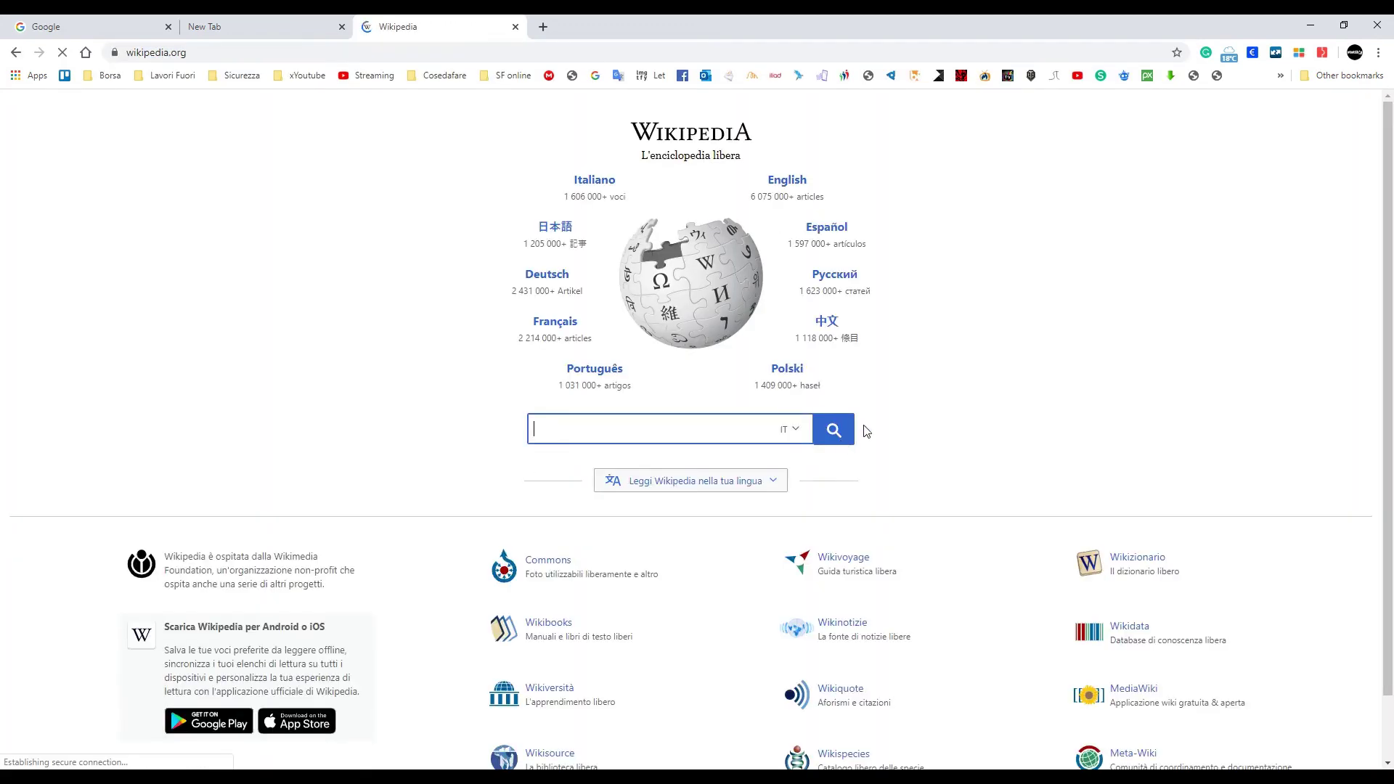
{"action": "right_click", "coordinate": [297, 326]}
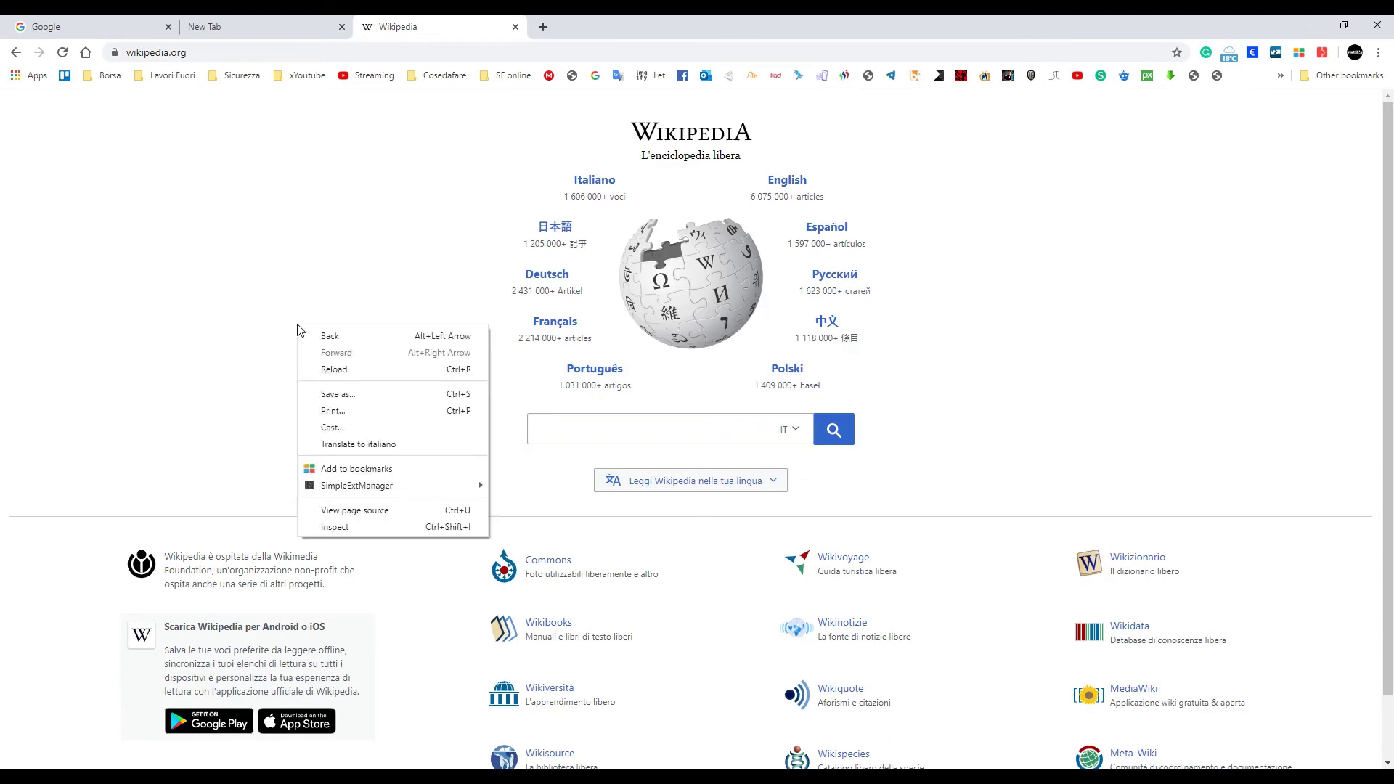
{"action": "left_click", "coordinate": [360, 469]}
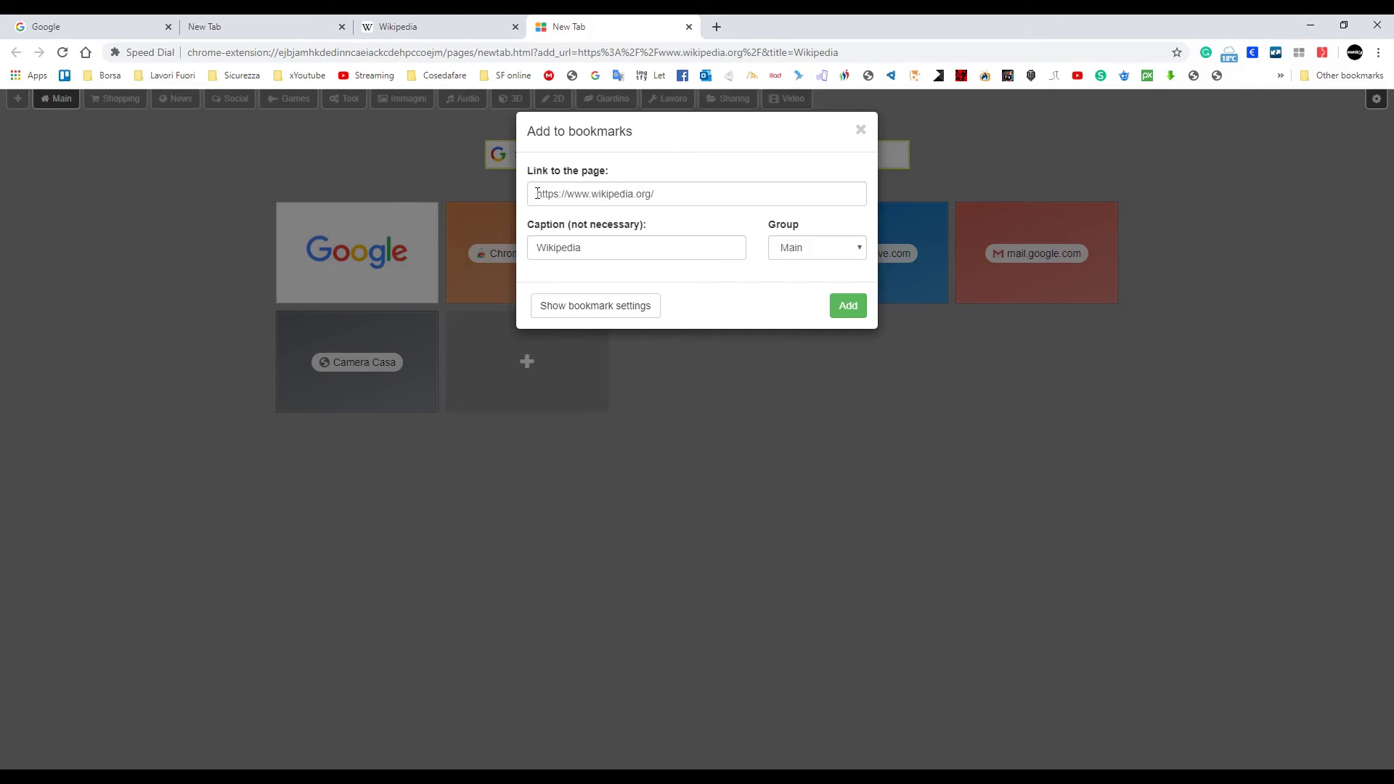
Shorten the new bookmark's caption to Wiki and show the list of groups it can be assigned to
{"action": "left_click", "coordinate": [697, 194]}
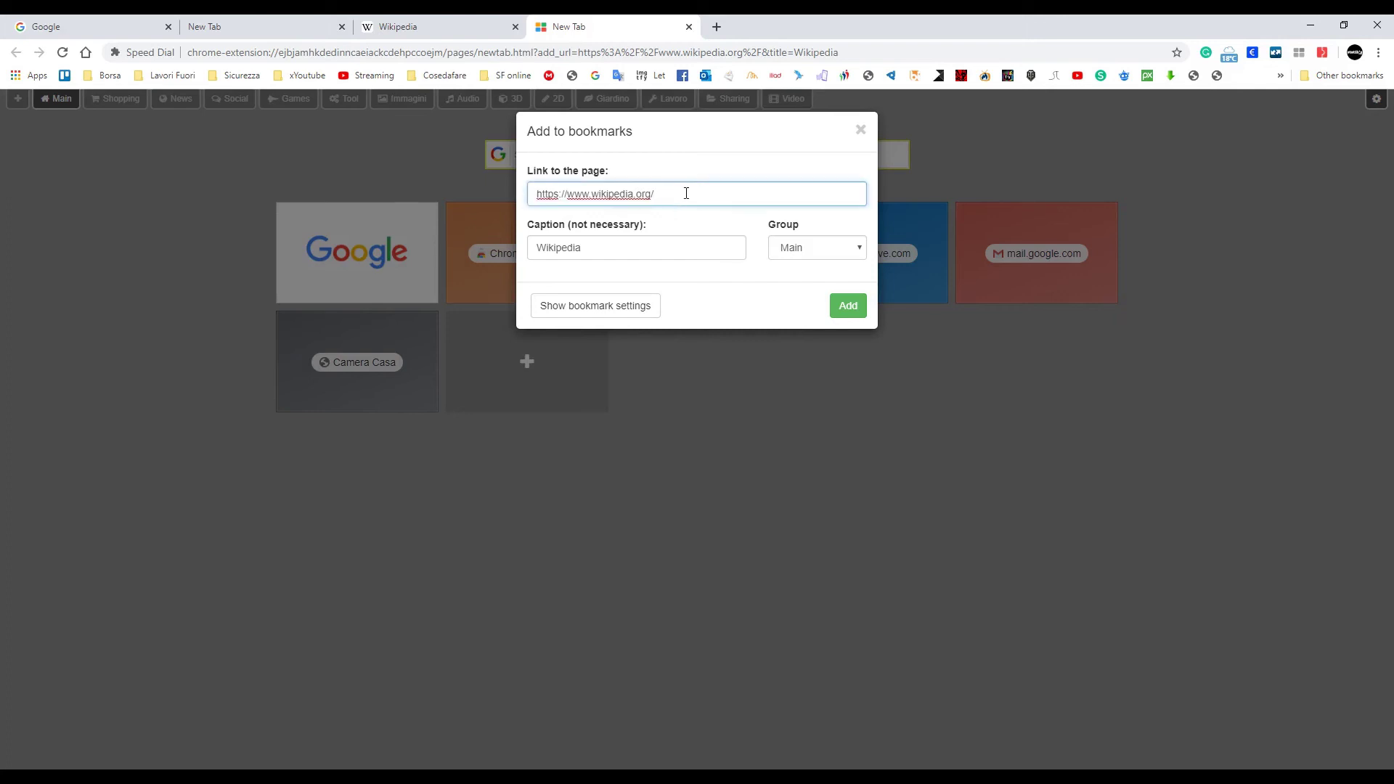
{"action": "left_click", "coordinate": [609, 245]}
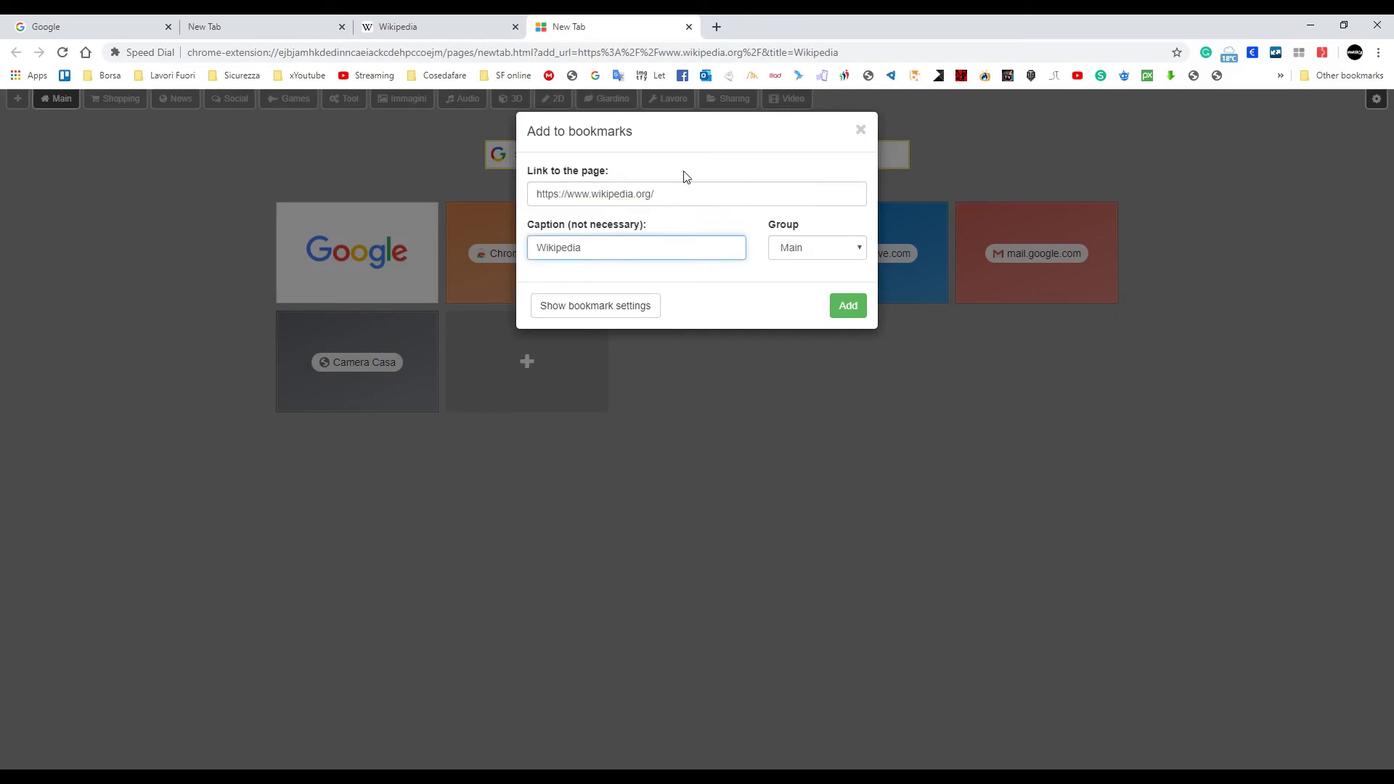
{"action": "left_click_drag", "start_coordinate": [586, 250], "coordinate": [557, 250]}
{"action": "key", "text": "BackSpace"}
{"action": "left_click", "coordinate": [808, 251]}
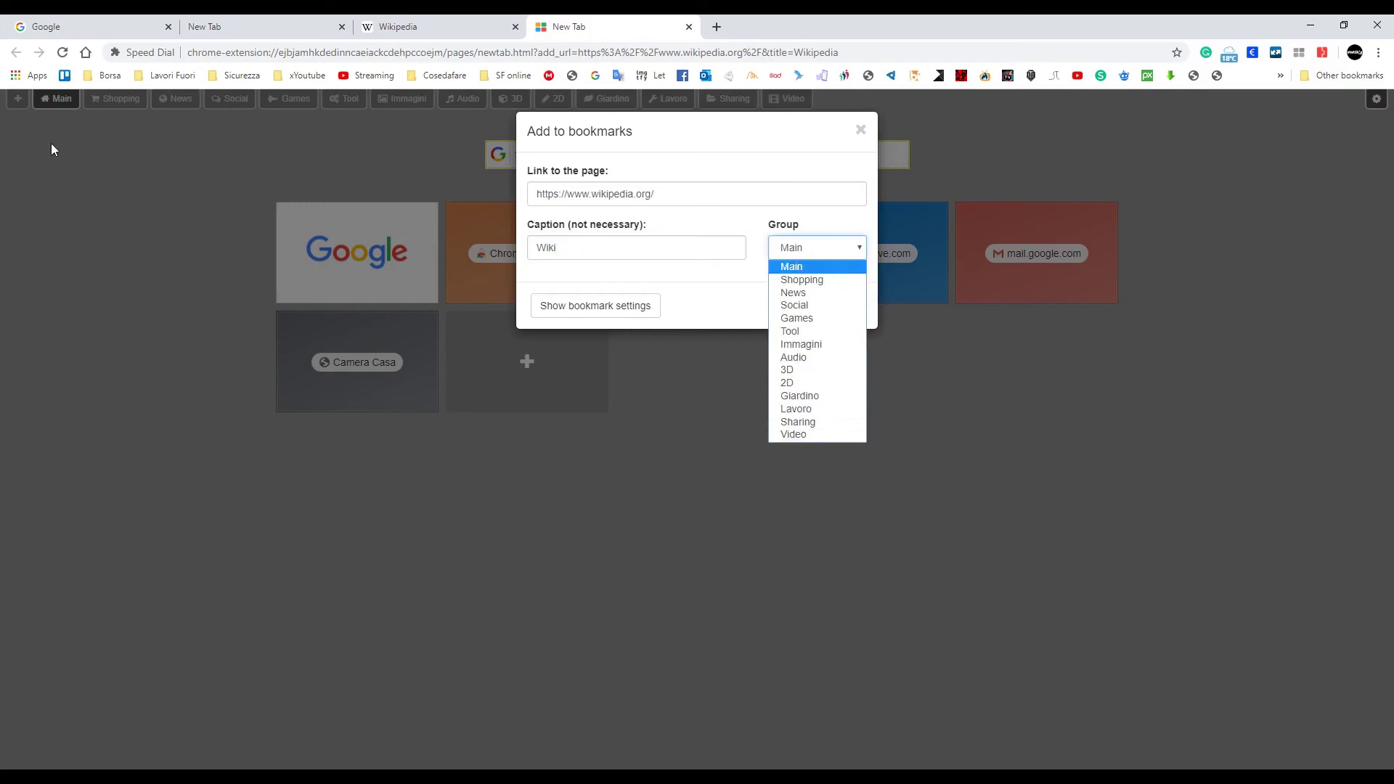
Show the bookmark settings, compare tile styles 1 and 3, and give style 1 the background color #4e1c1c
{"action": "left_click", "coordinate": [577, 306]}
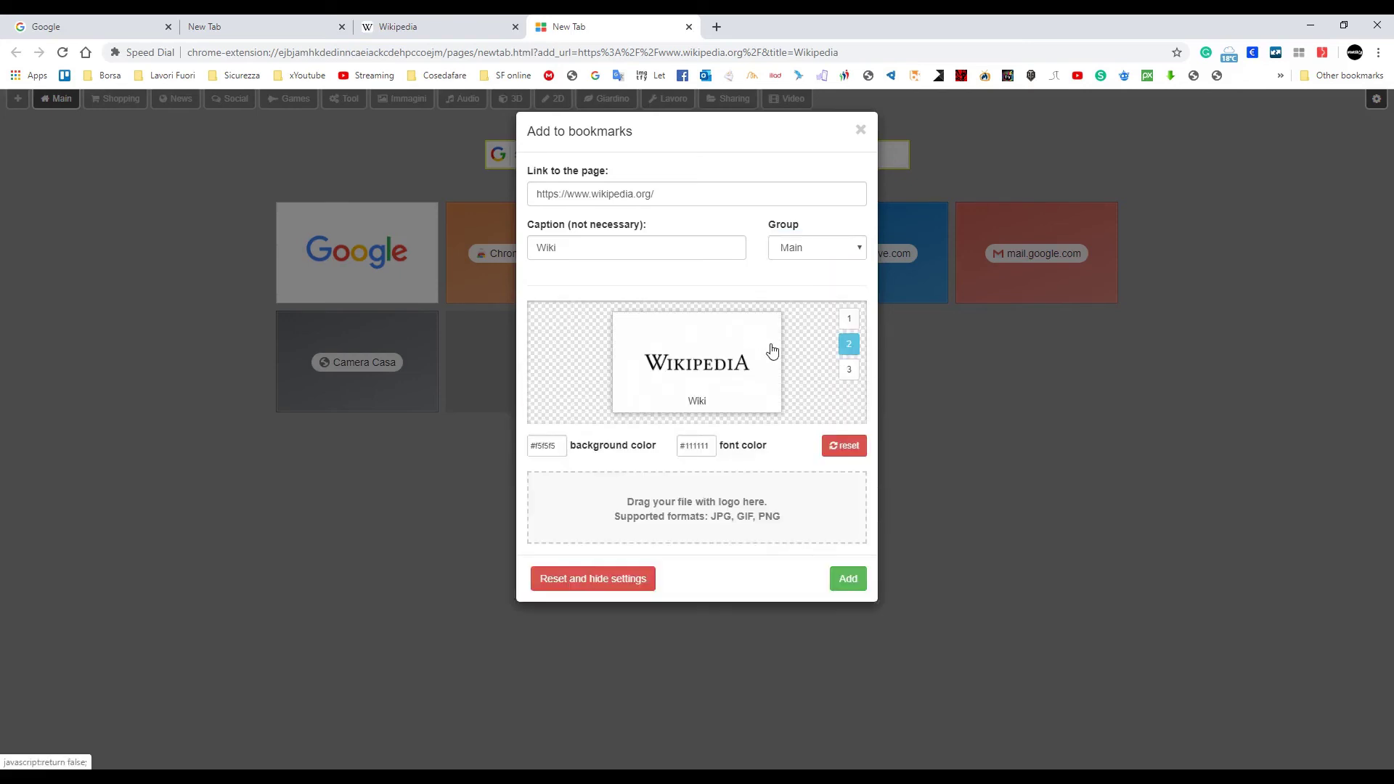
{"action": "left_click", "coordinate": [849, 320]}
{"action": "left_click", "coordinate": [849, 370]}
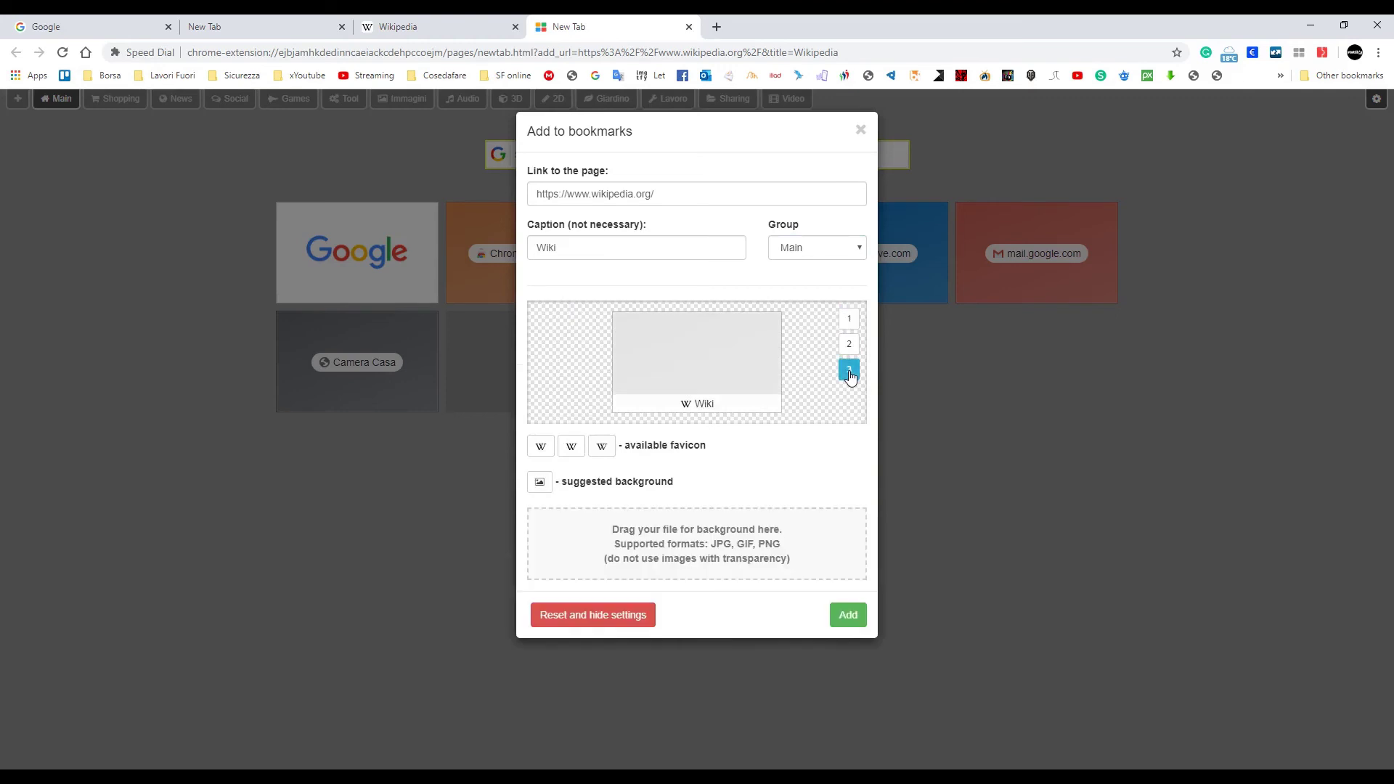
{"action": "left_click", "coordinate": [849, 321]}
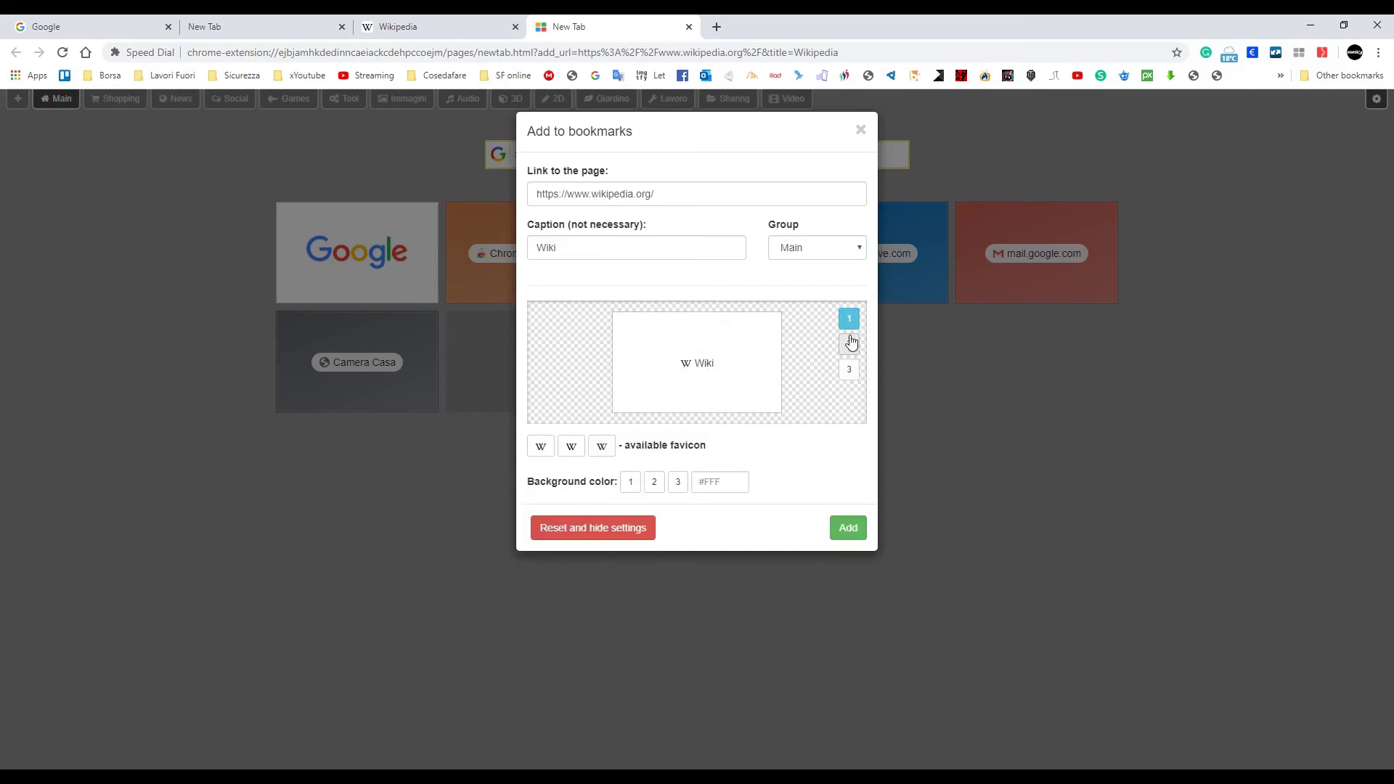
{"action": "left_click", "coordinate": [740, 481]}
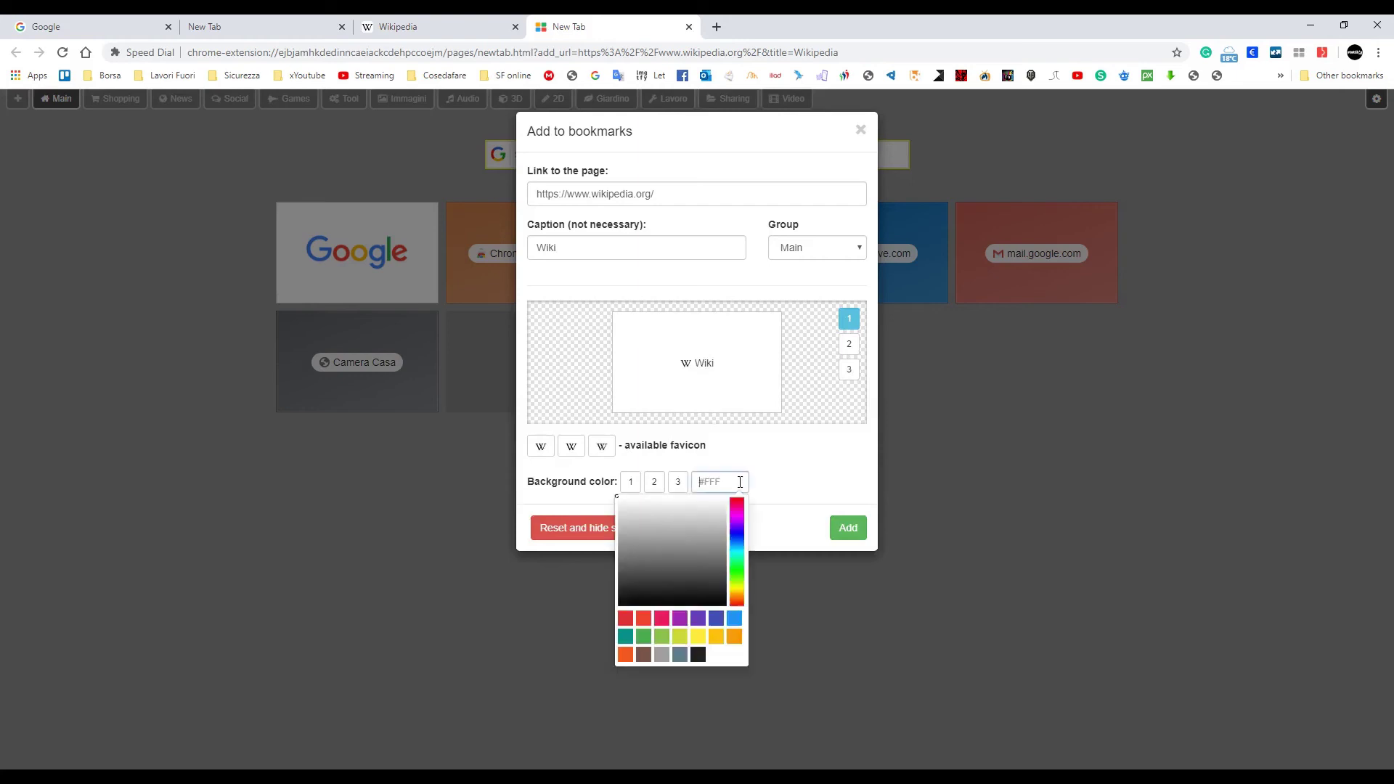
{"action": "left_click", "coordinate": [690, 566]}
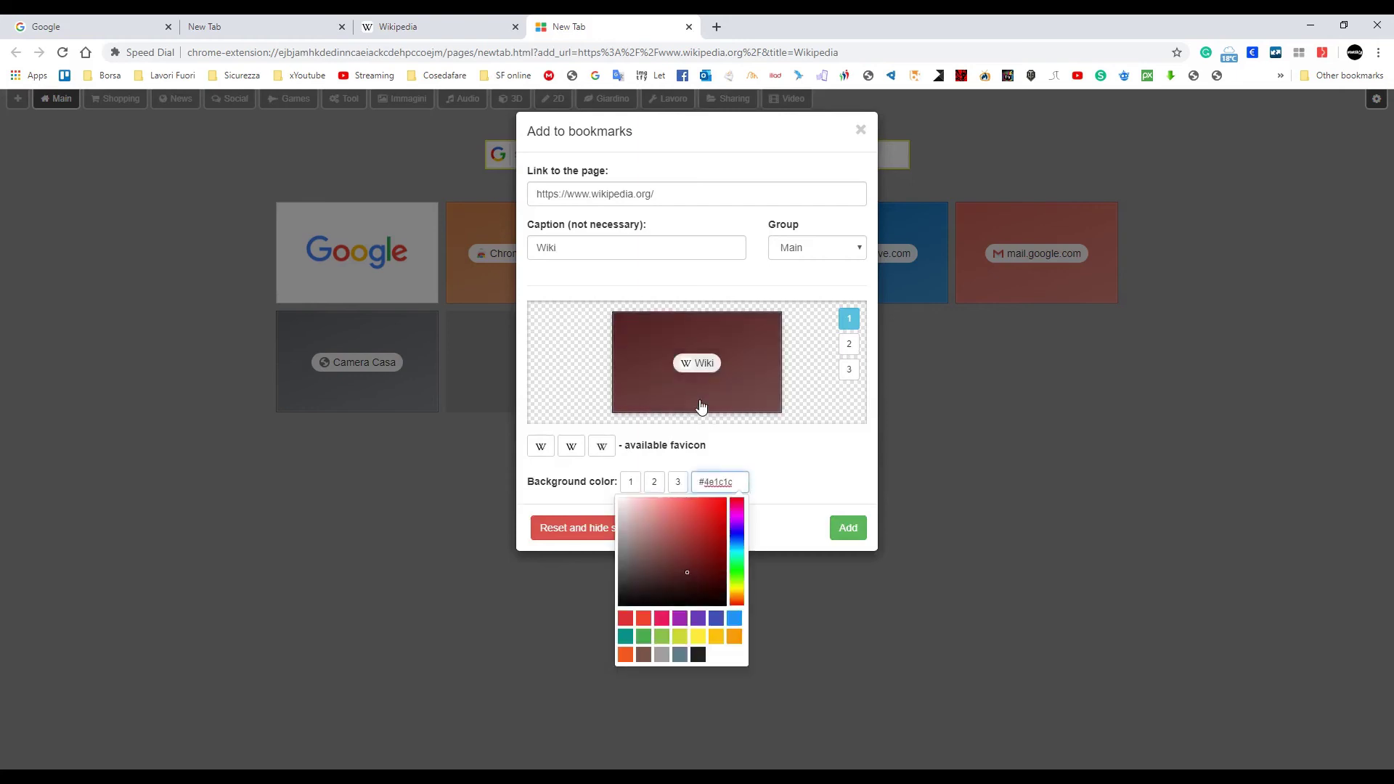
Try tile style 2 with font color #a73535 and background color #c72929, and close the bookmark form without adding it
{"action": "left_click", "coordinate": [849, 344]}
{"action": "left_click", "coordinate": [694, 445]}
{"action": "left_click", "coordinate": [661, 498]}
{"action": "left_click", "coordinate": [562, 443]}
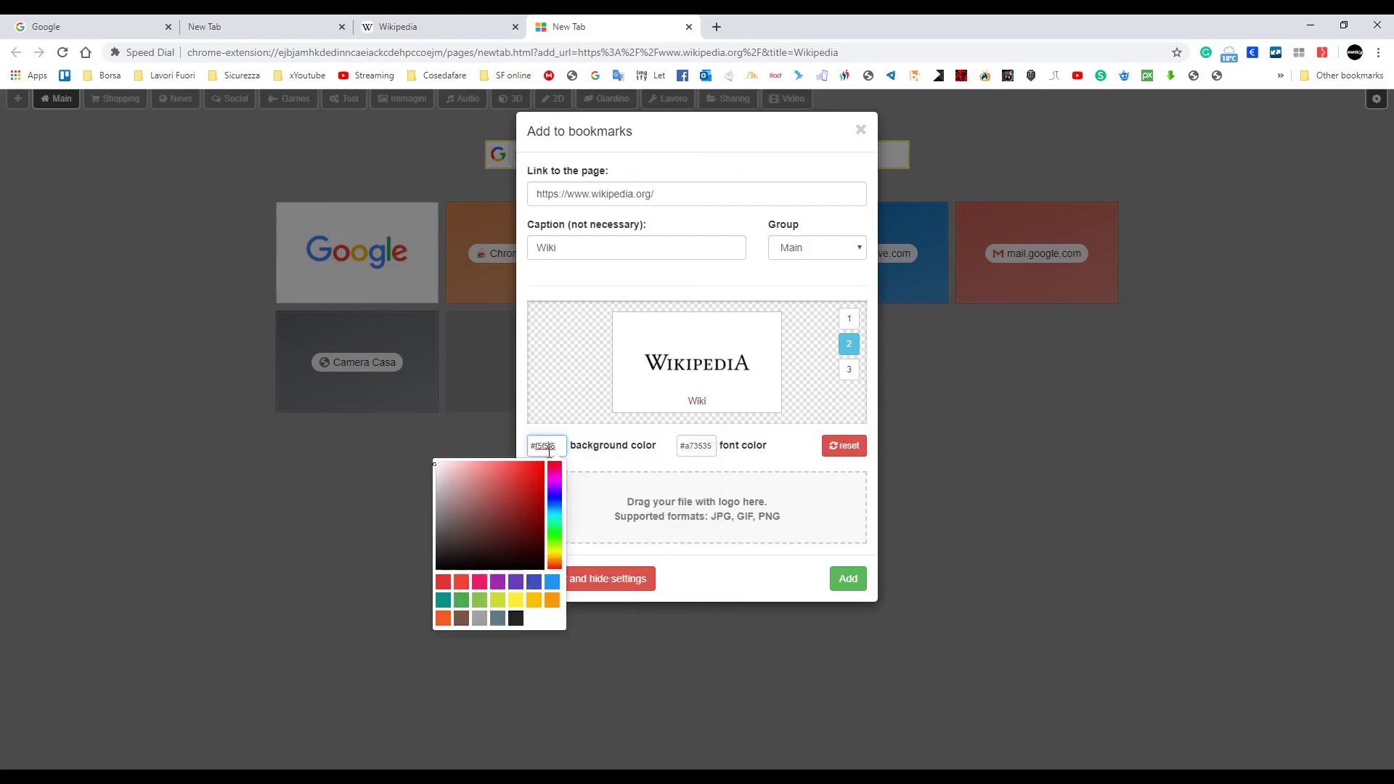
{"action": "left_click", "coordinate": [521, 485]}
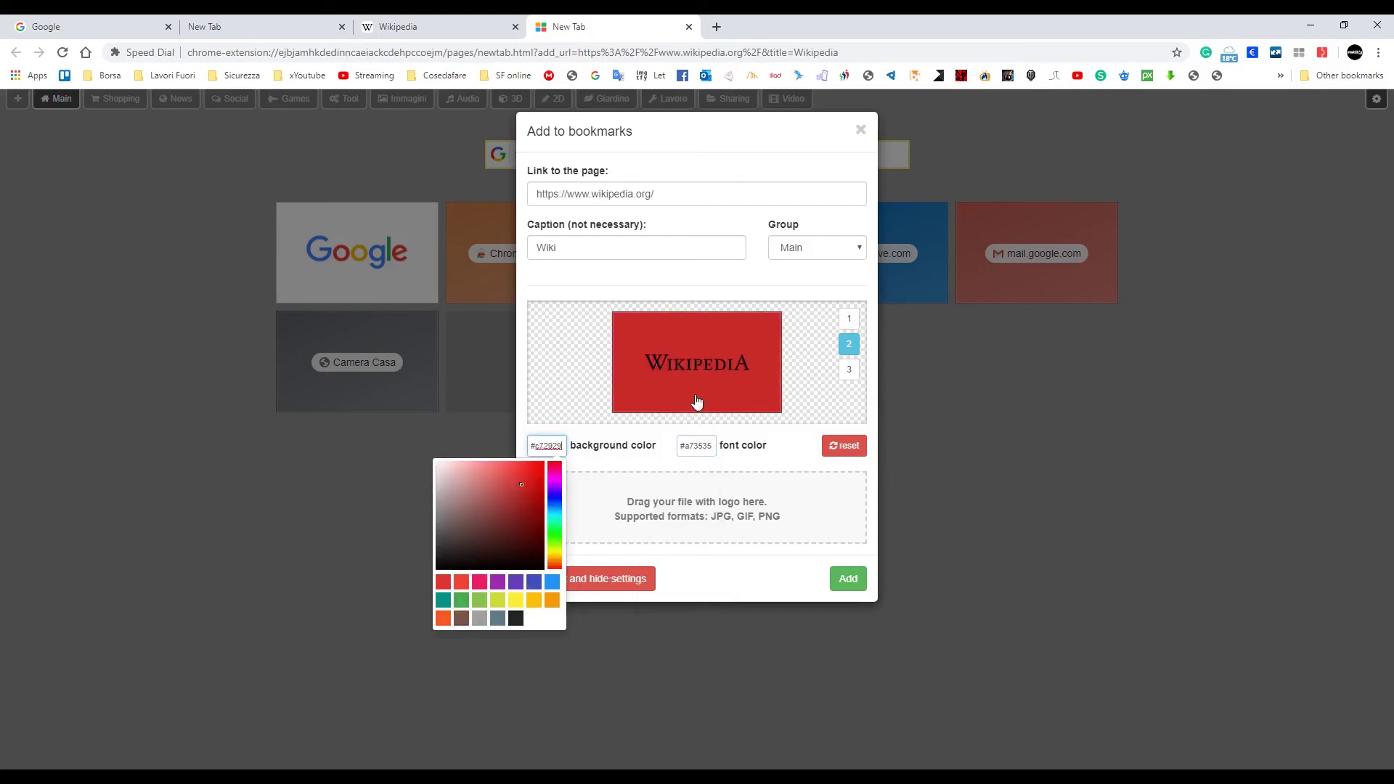
{"action": "left_click", "coordinate": [698, 501]}
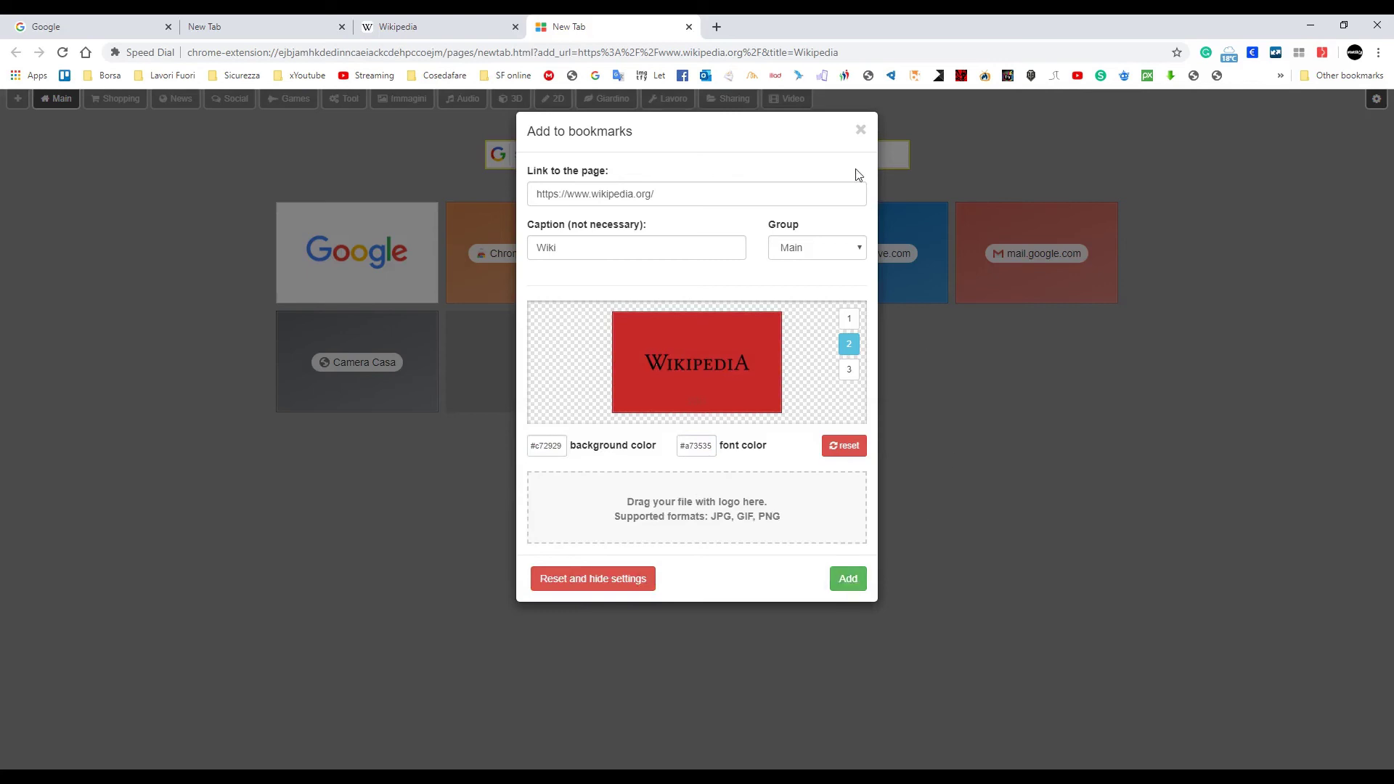
{"action": "left_click", "coordinate": [861, 130]}
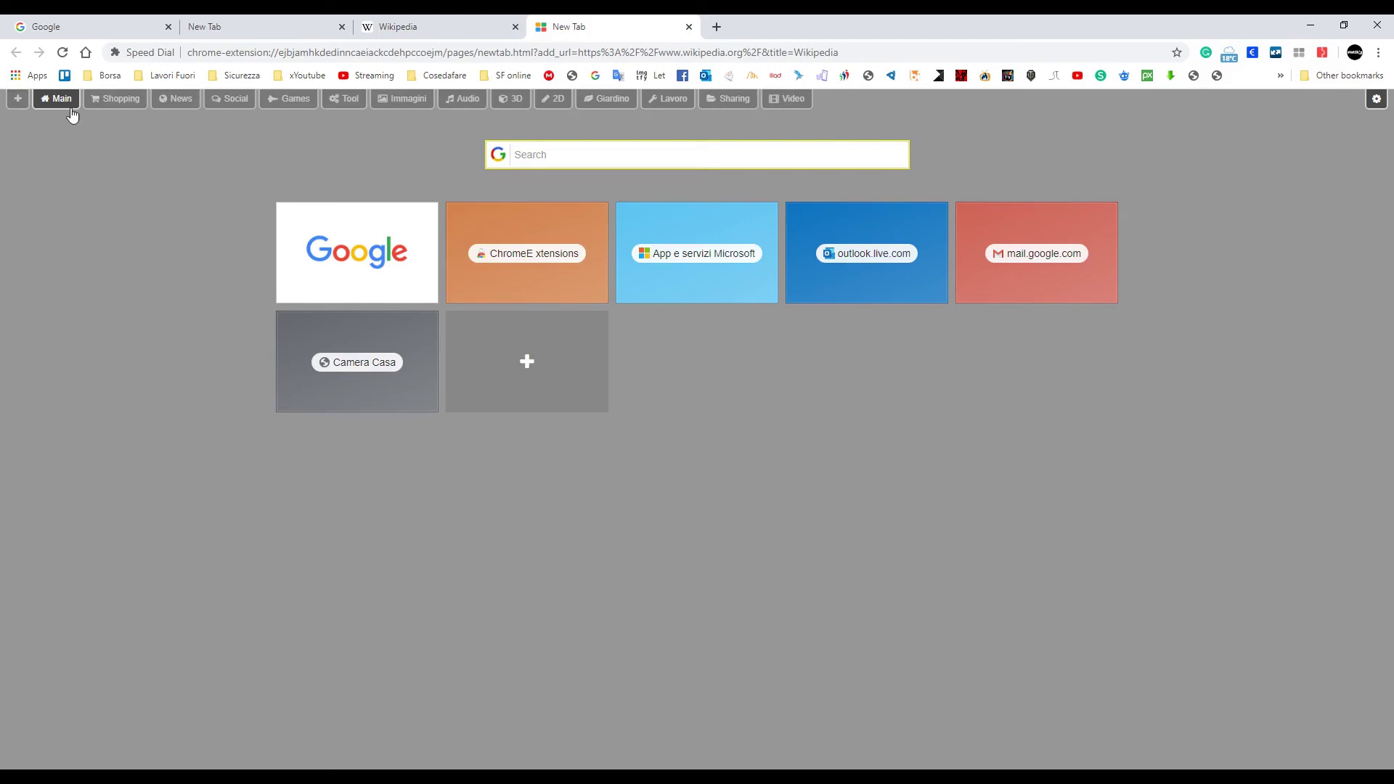
Try out the new group form with the name dhdfhdhbdh and the camera icon, and close it without creating the group
{"action": "left_click", "coordinate": [18, 101]}
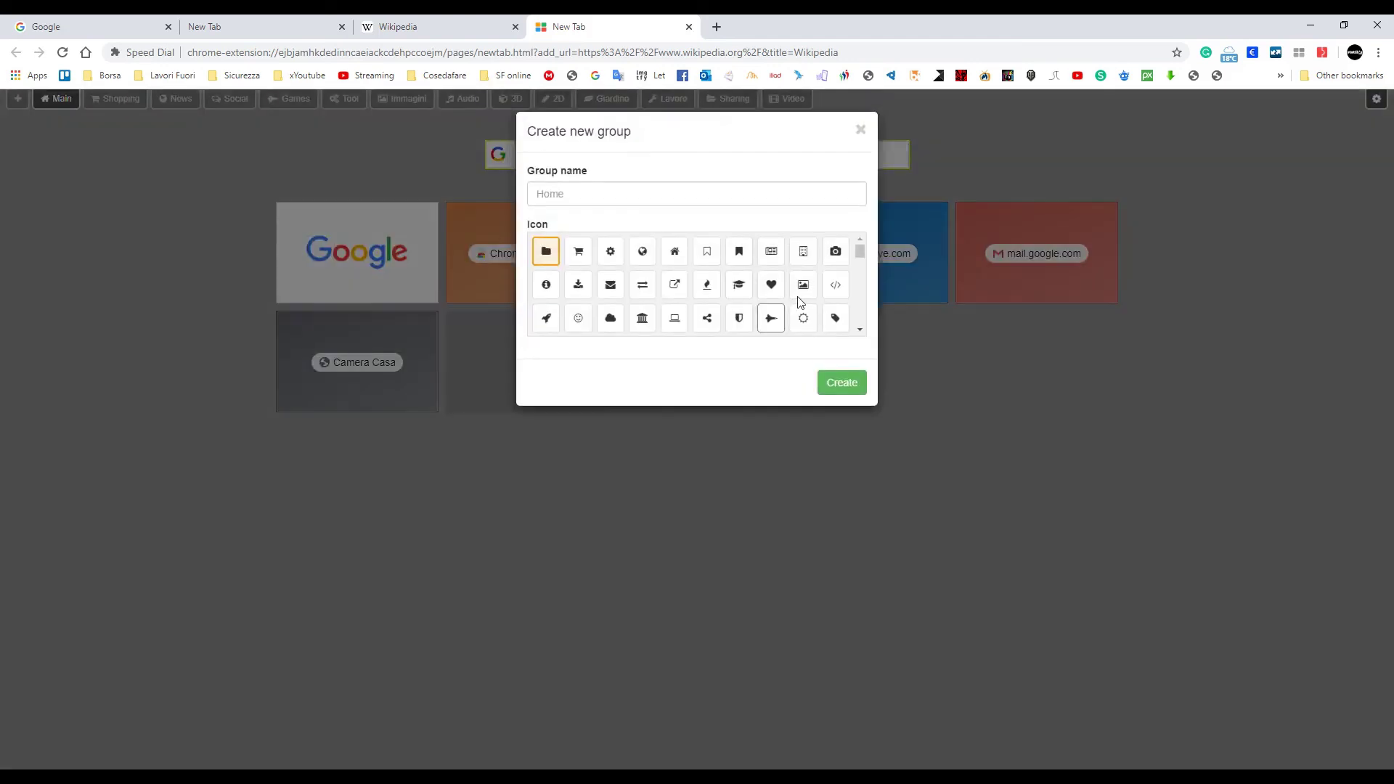
{"action": "type", "text": "dhdfhdhbdh"}
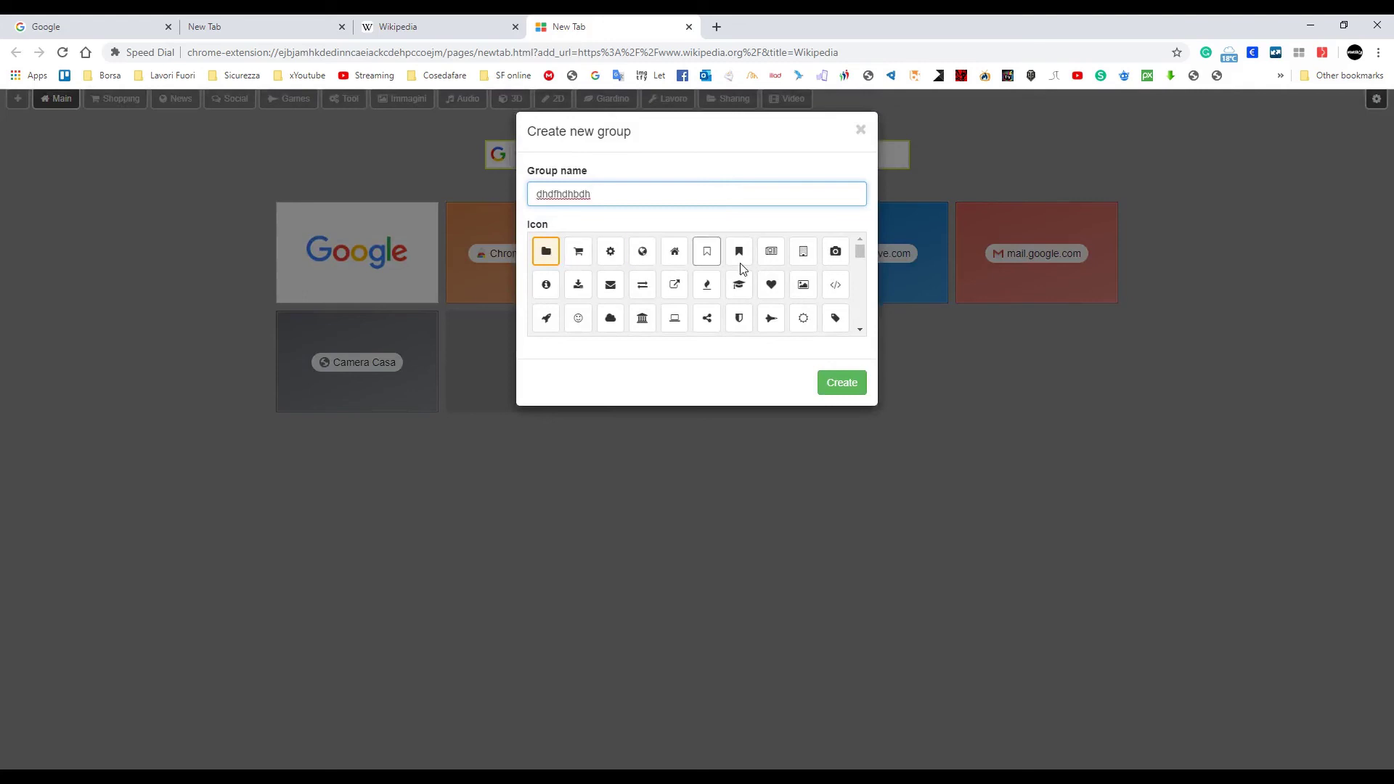
{"action": "left_click", "coordinate": [835, 260]}
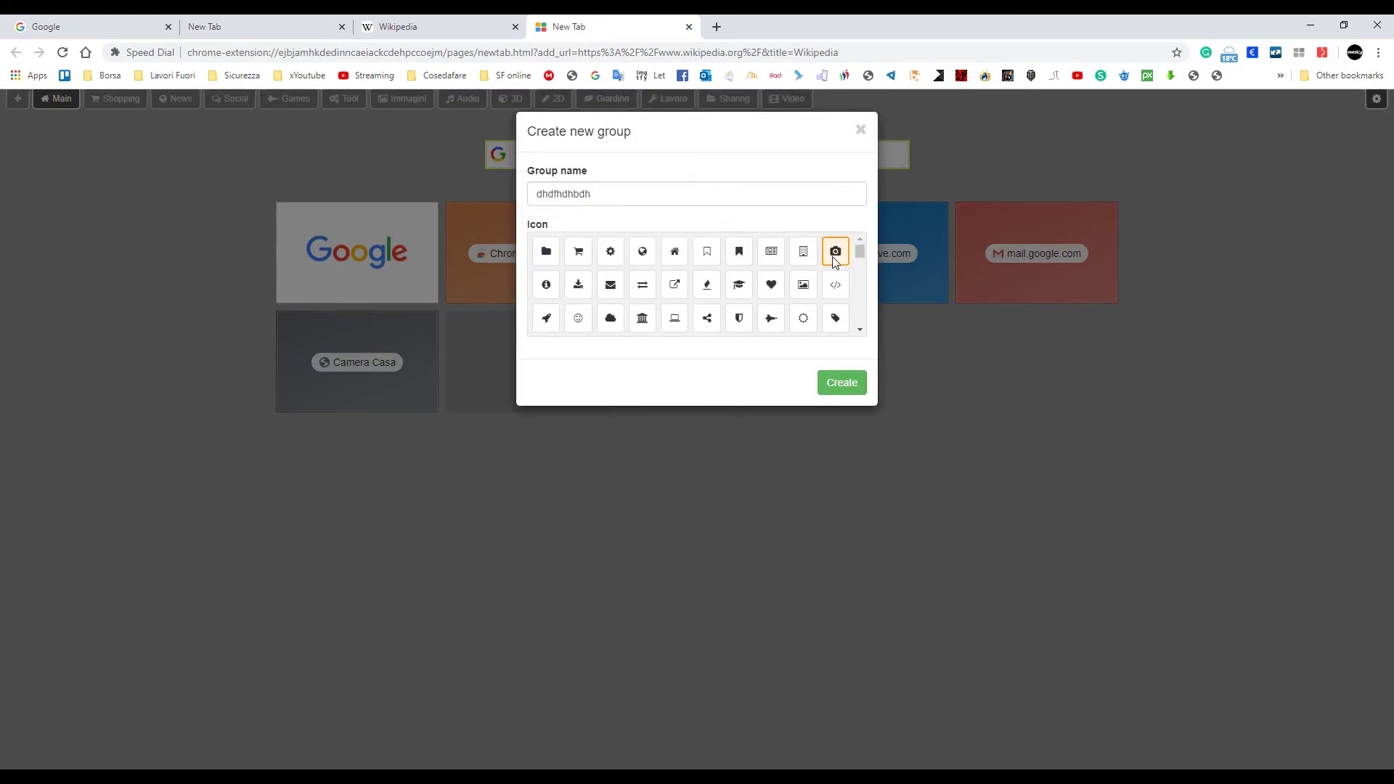
{"action": "left_click", "coordinate": [860, 130]}
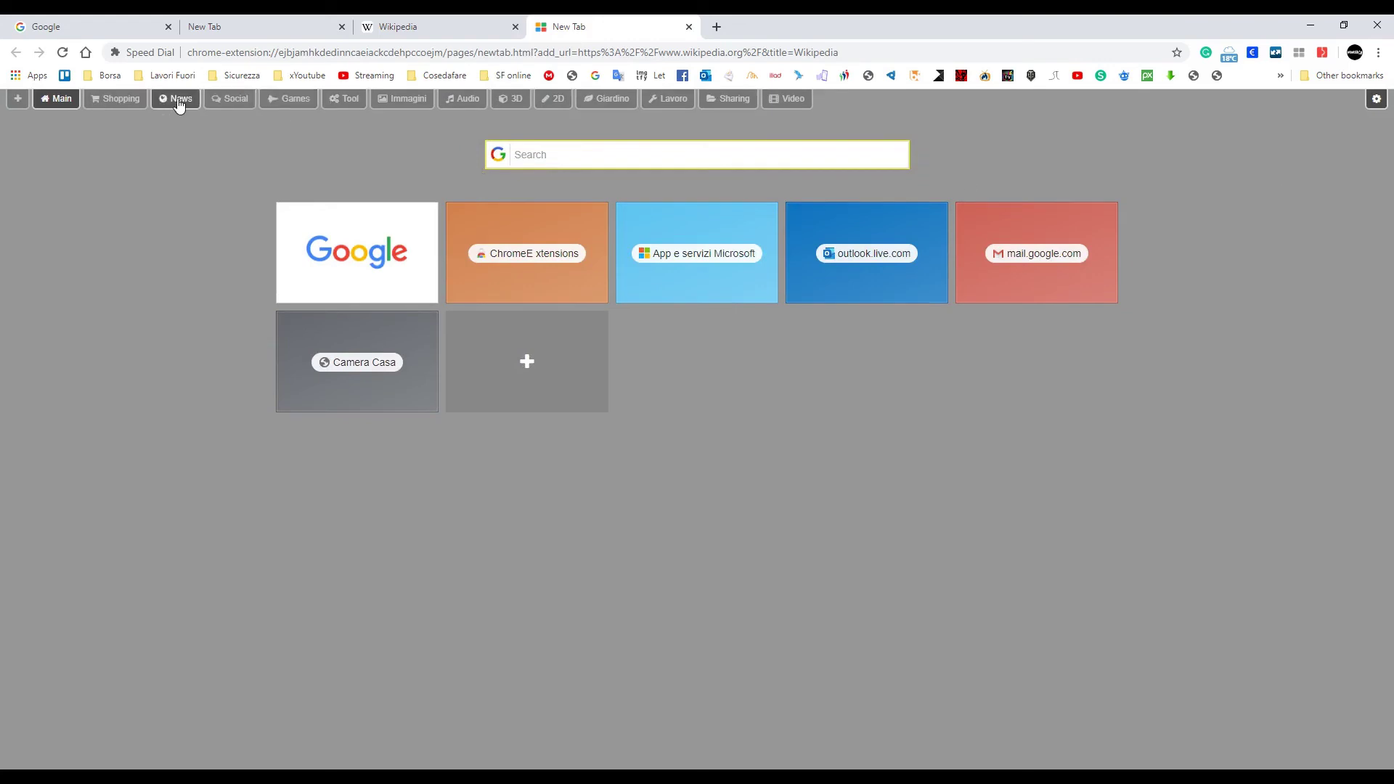
Show the Social group of the speed dial and open YouTube from its tile
{"action": "left_click", "coordinate": [231, 101]}
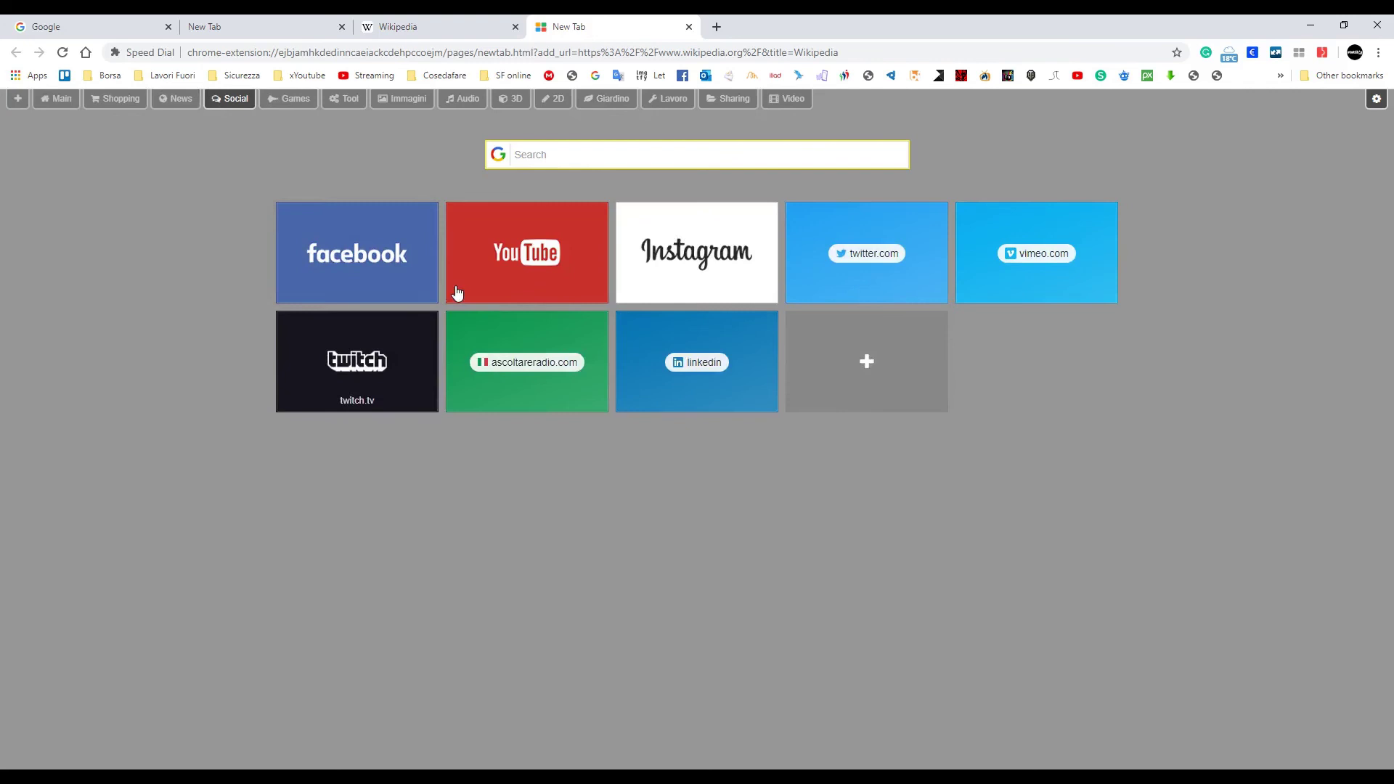
{"action": "mouse_move", "coordinate": [354, 236]}
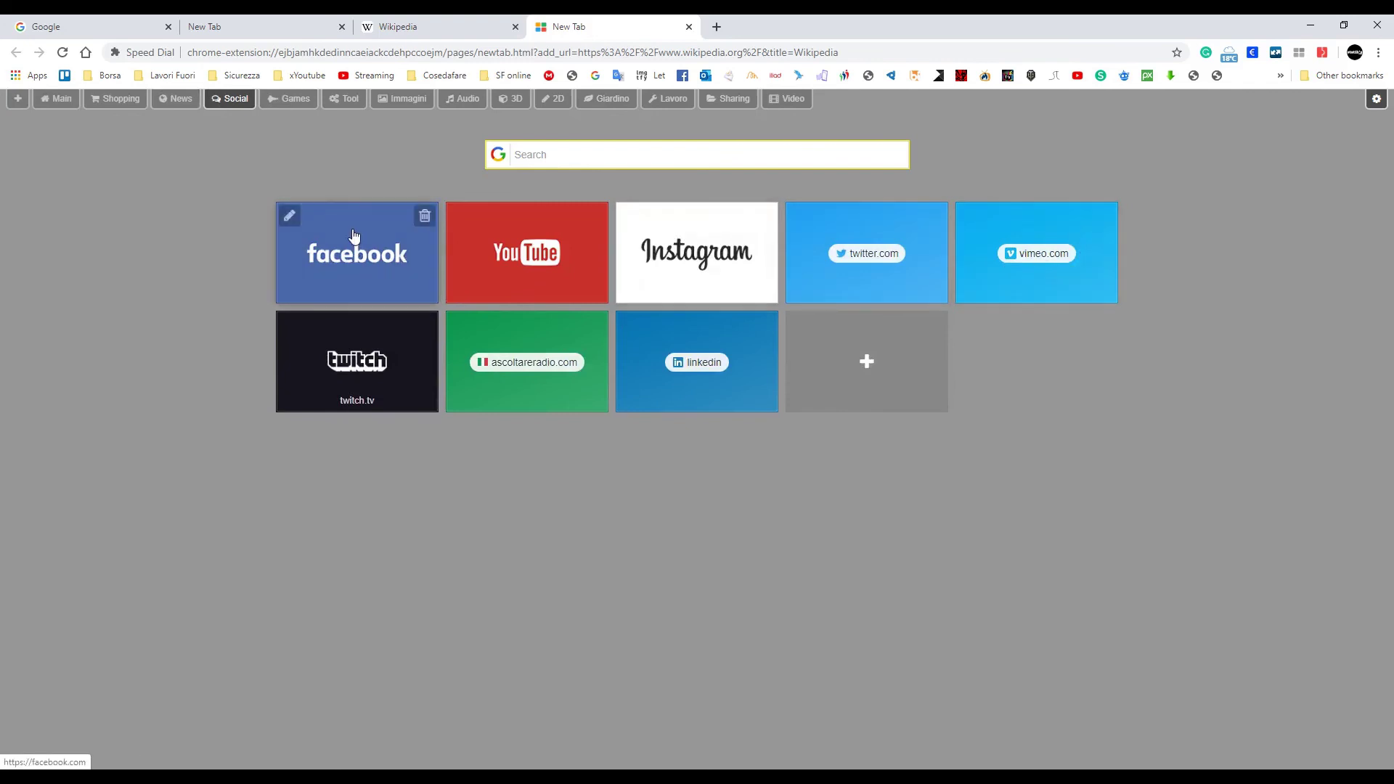
{"action": "left_click", "coordinate": [558, 237]}
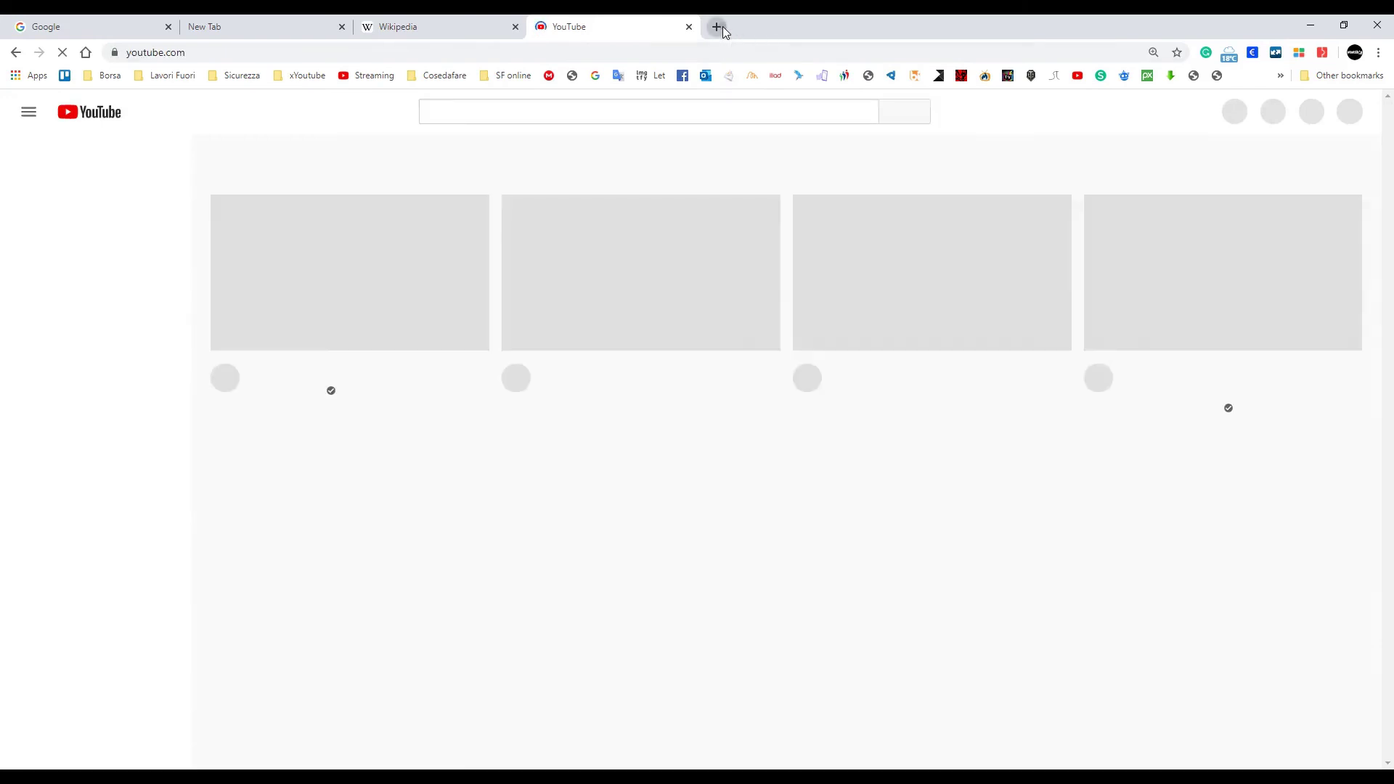
Browse the Immagini, Giardino, Sharing, Tool and Social groups in a new tab, and look into the Borsa bookmarks folder
{"action": "left_click", "coordinate": [717, 27]}
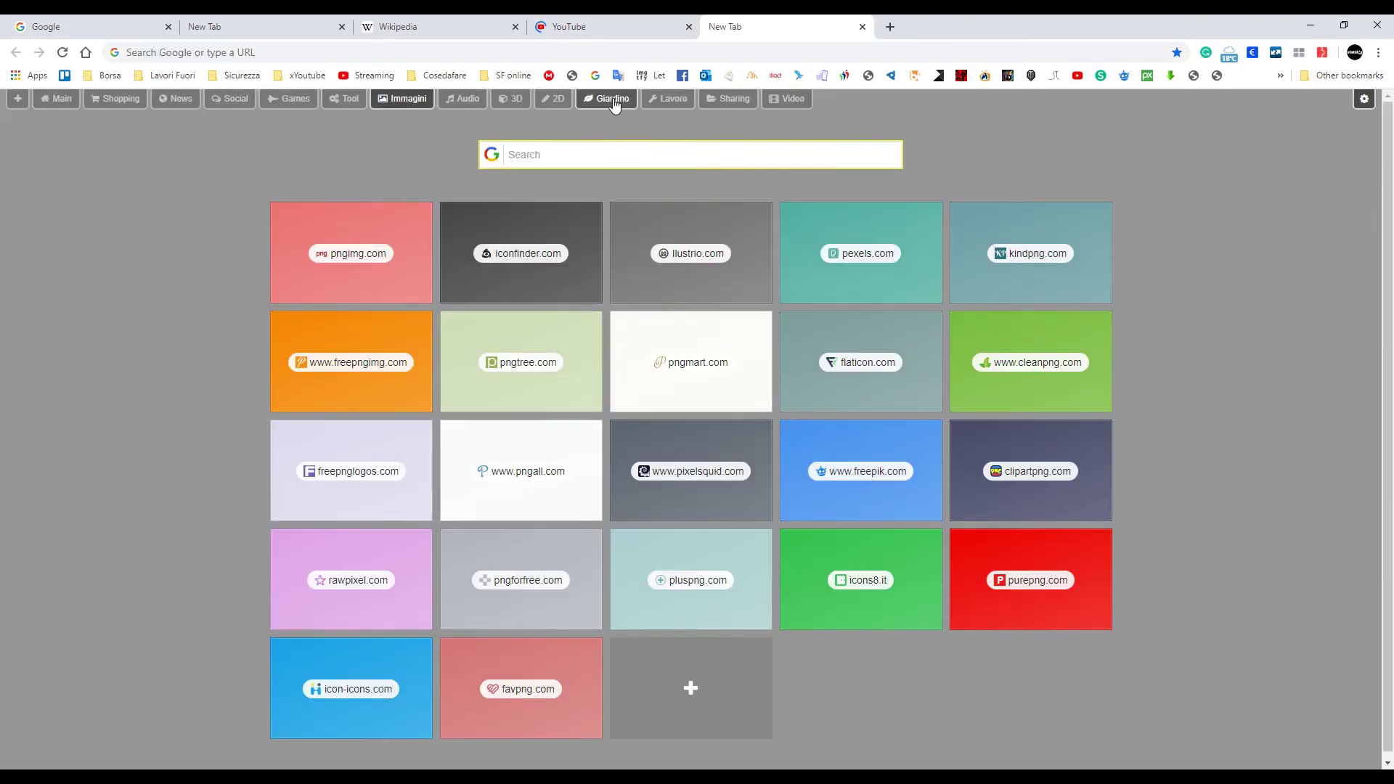
{"action": "left_click", "coordinate": [607, 101]}
{"action": "left_click", "coordinate": [730, 102]}
{"action": "left_click", "coordinate": [346, 99]}
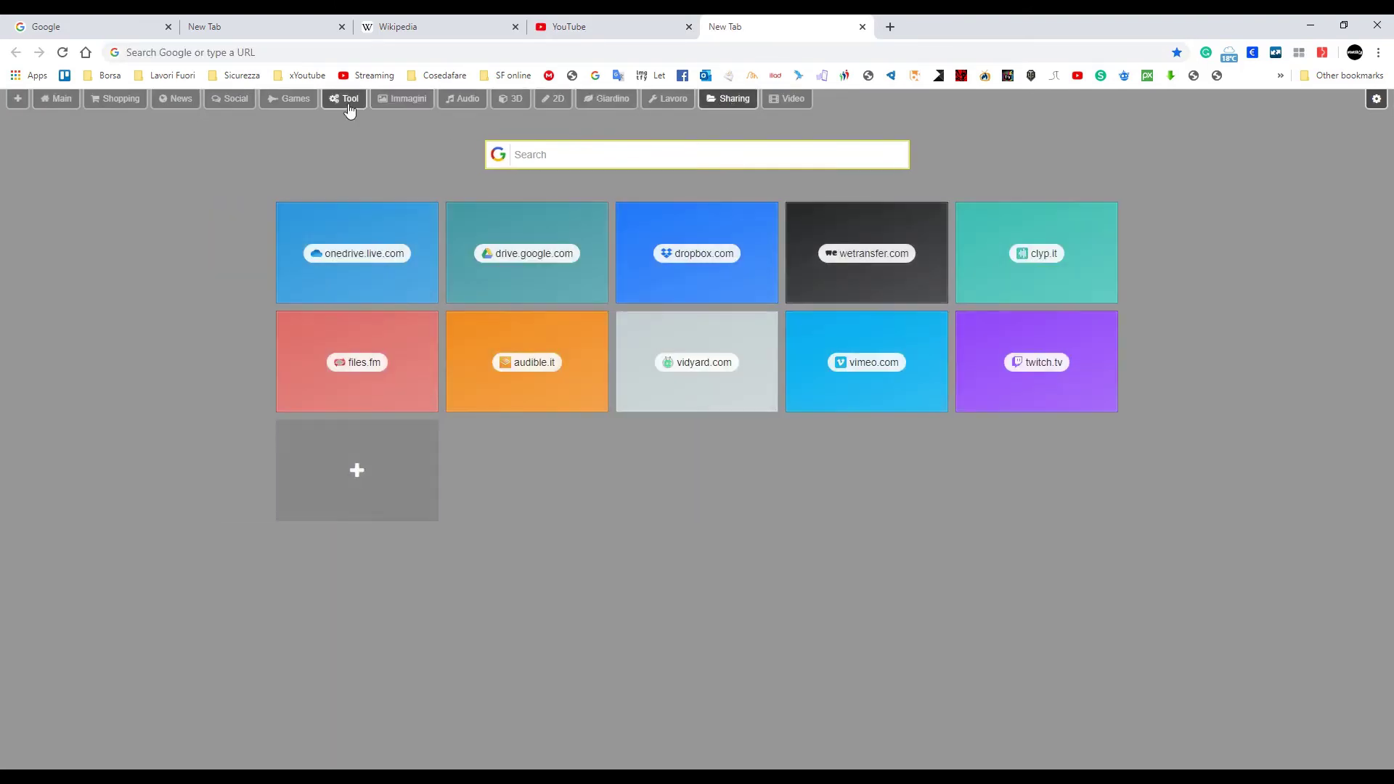
{"action": "left_click", "coordinate": [231, 99]}
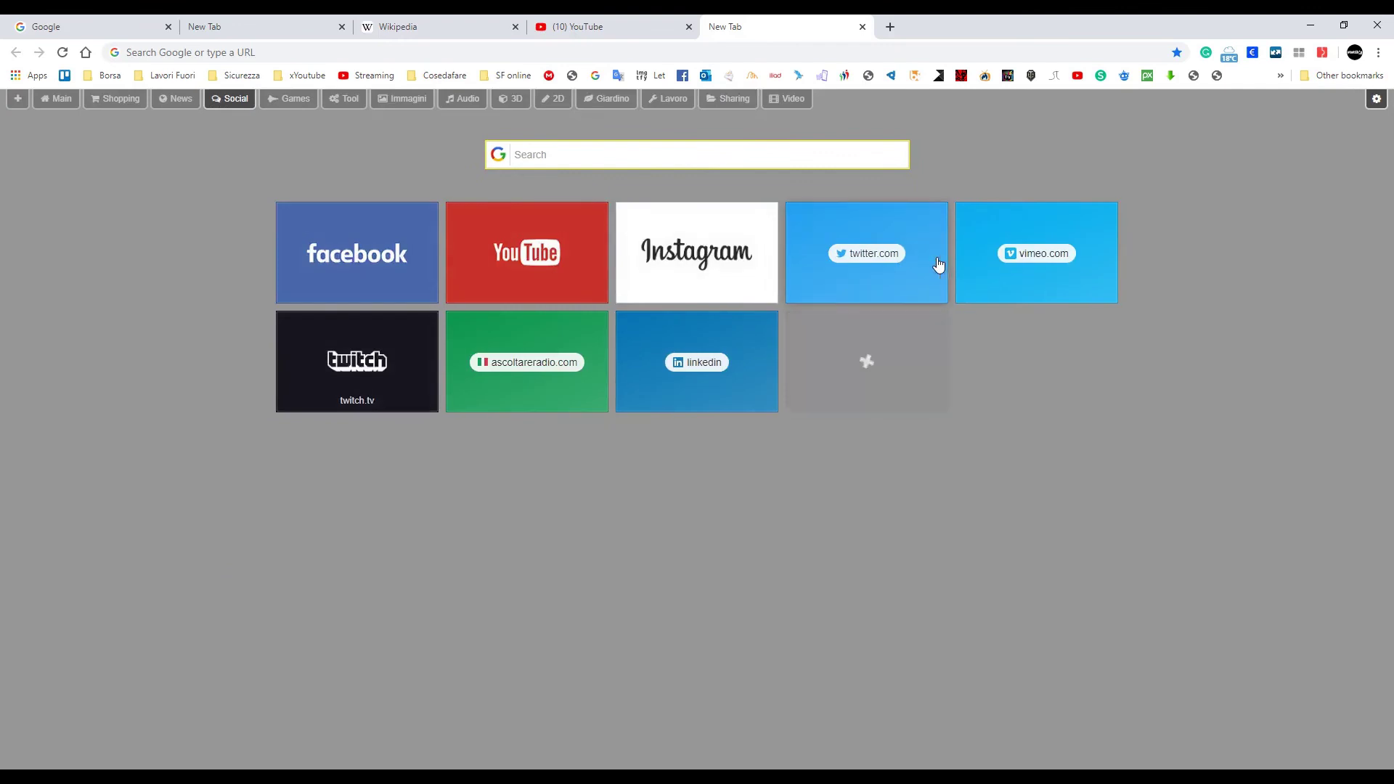
{"action": "left_click", "coordinate": [107, 76]}
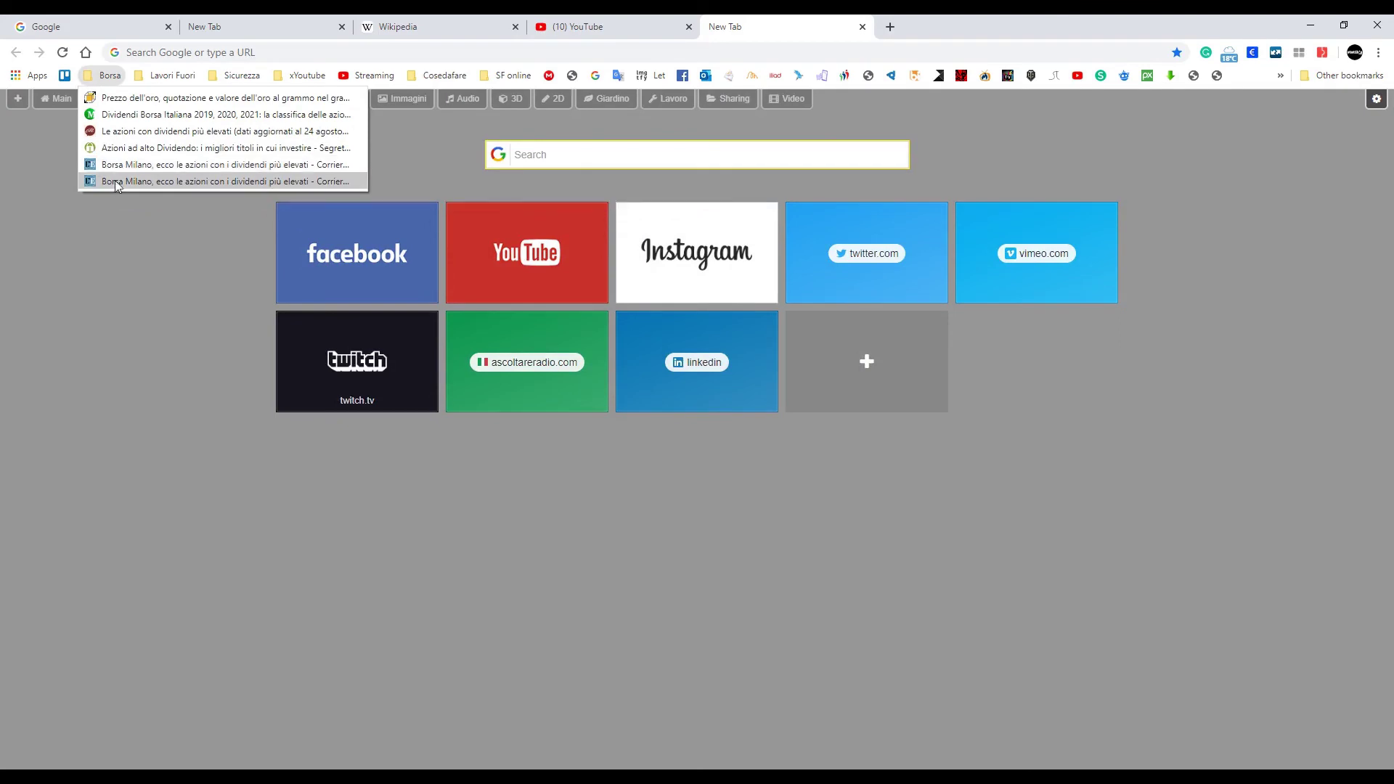
{"action": "left_click", "coordinate": [146, 302]}
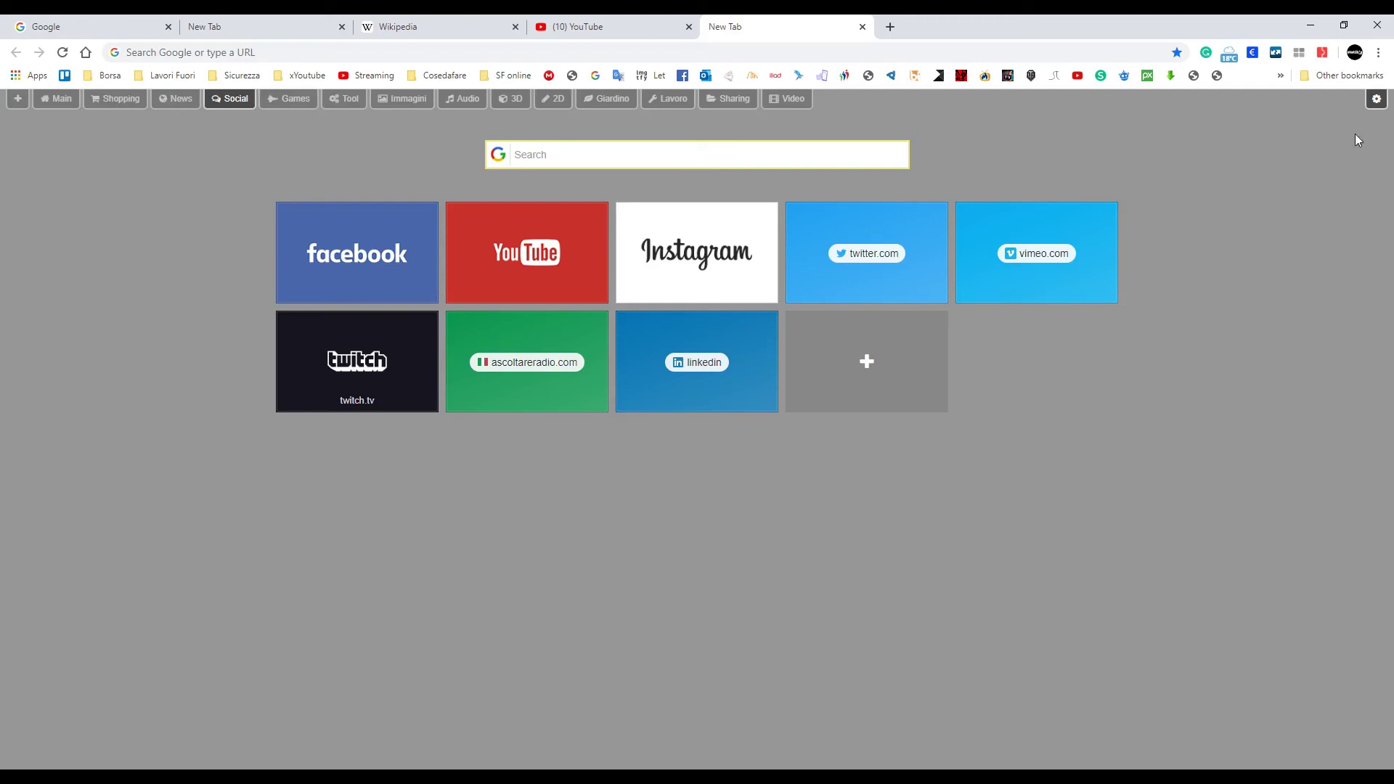
Open the Speed Dial settings and review the import/export, background and main options, comparing the background setting with the speed dial page
{"action": "left_click", "coordinate": [1377, 102]}
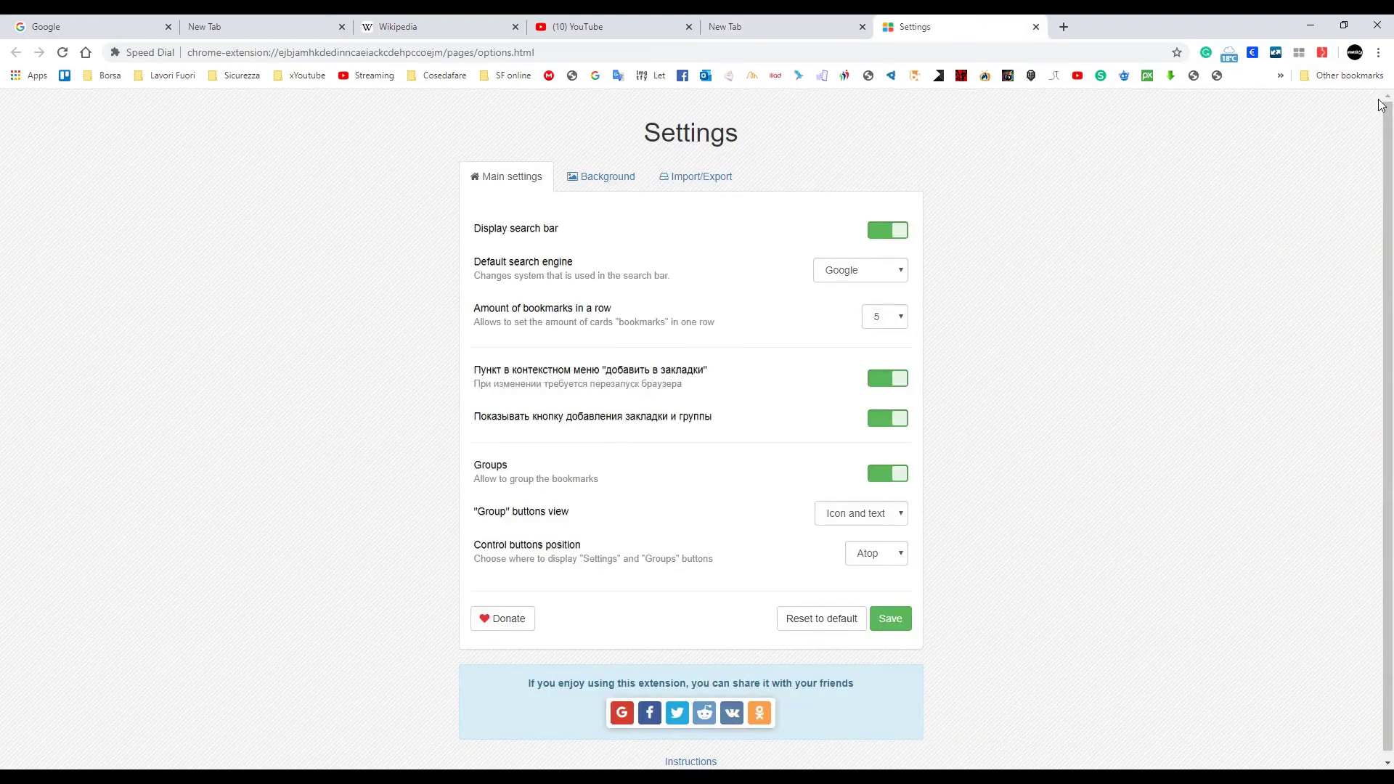
{"action": "left_click", "coordinate": [695, 181]}
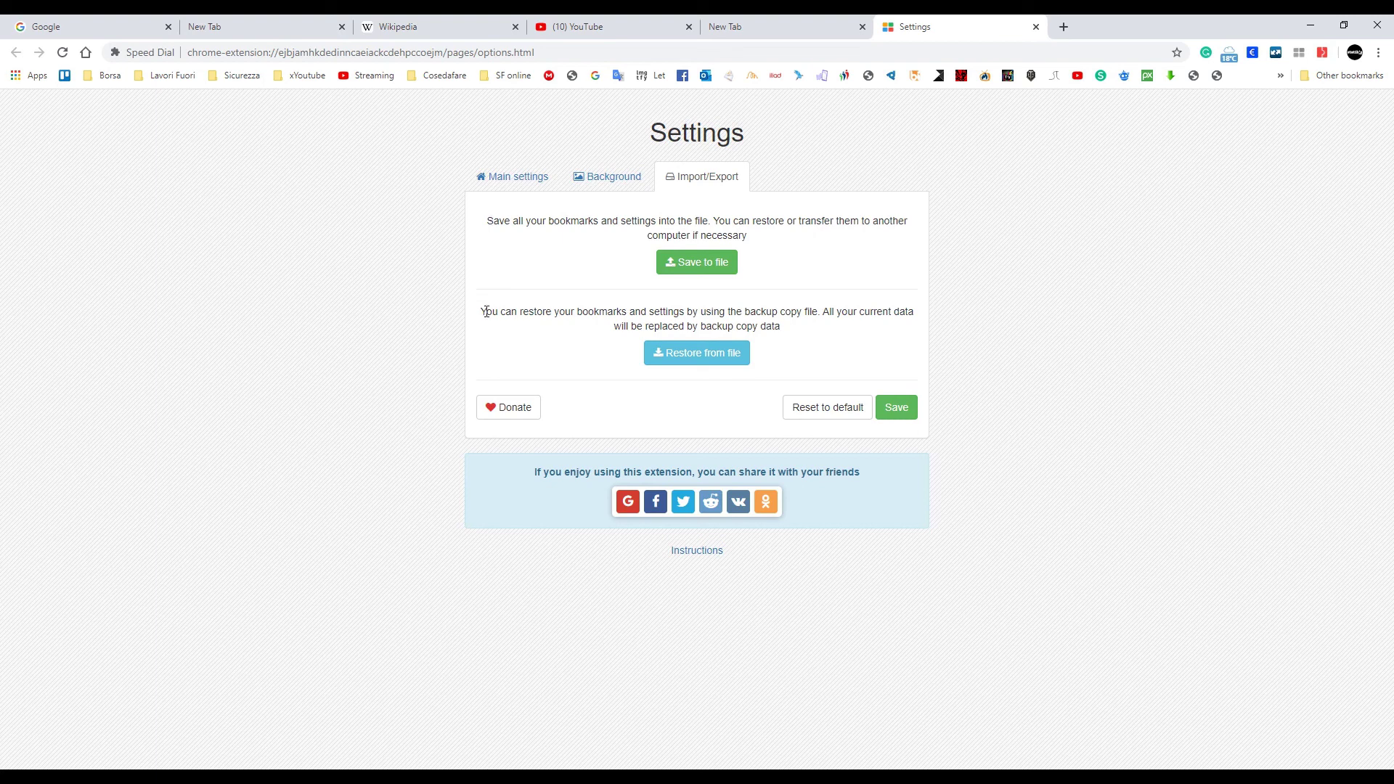
{"action": "left_click", "coordinate": [611, 182]}
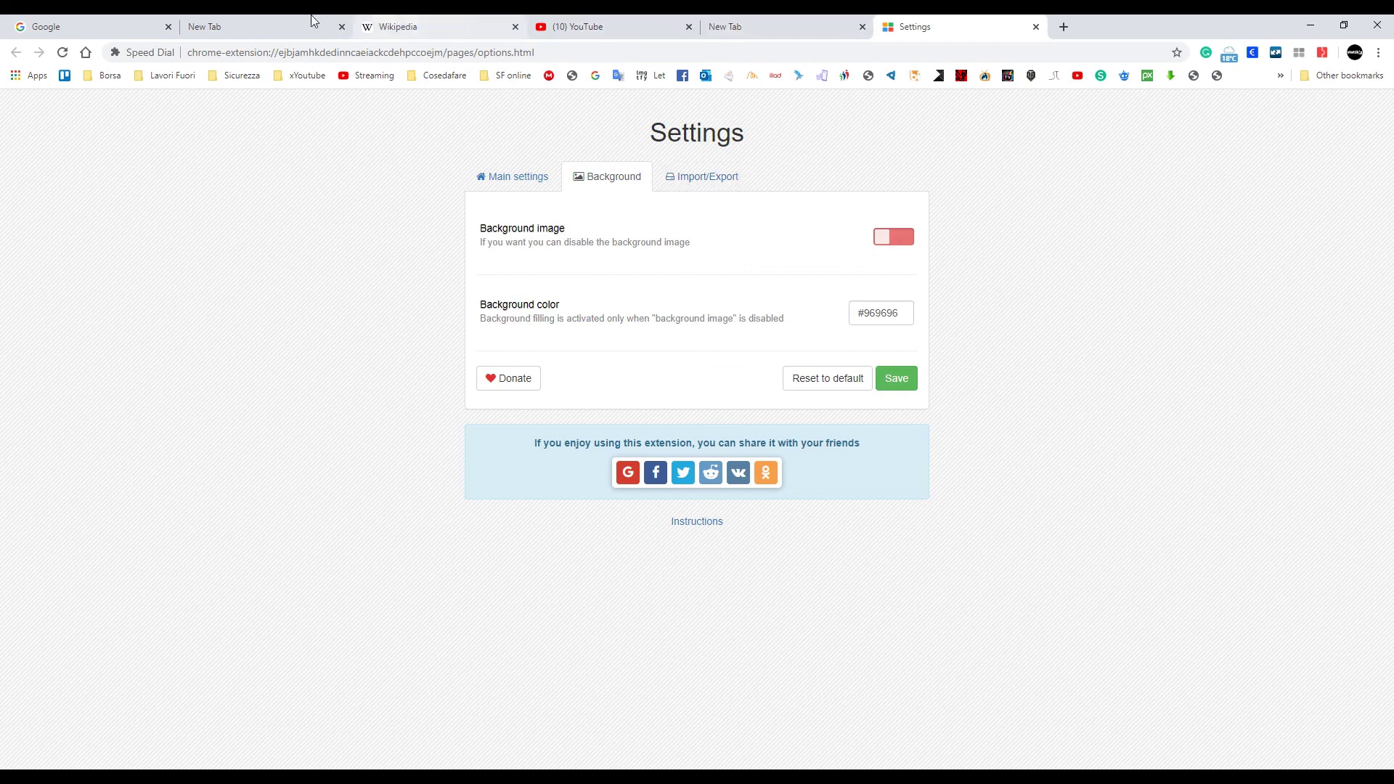
{"action": "left_click", "coordinate": [826, 24]}
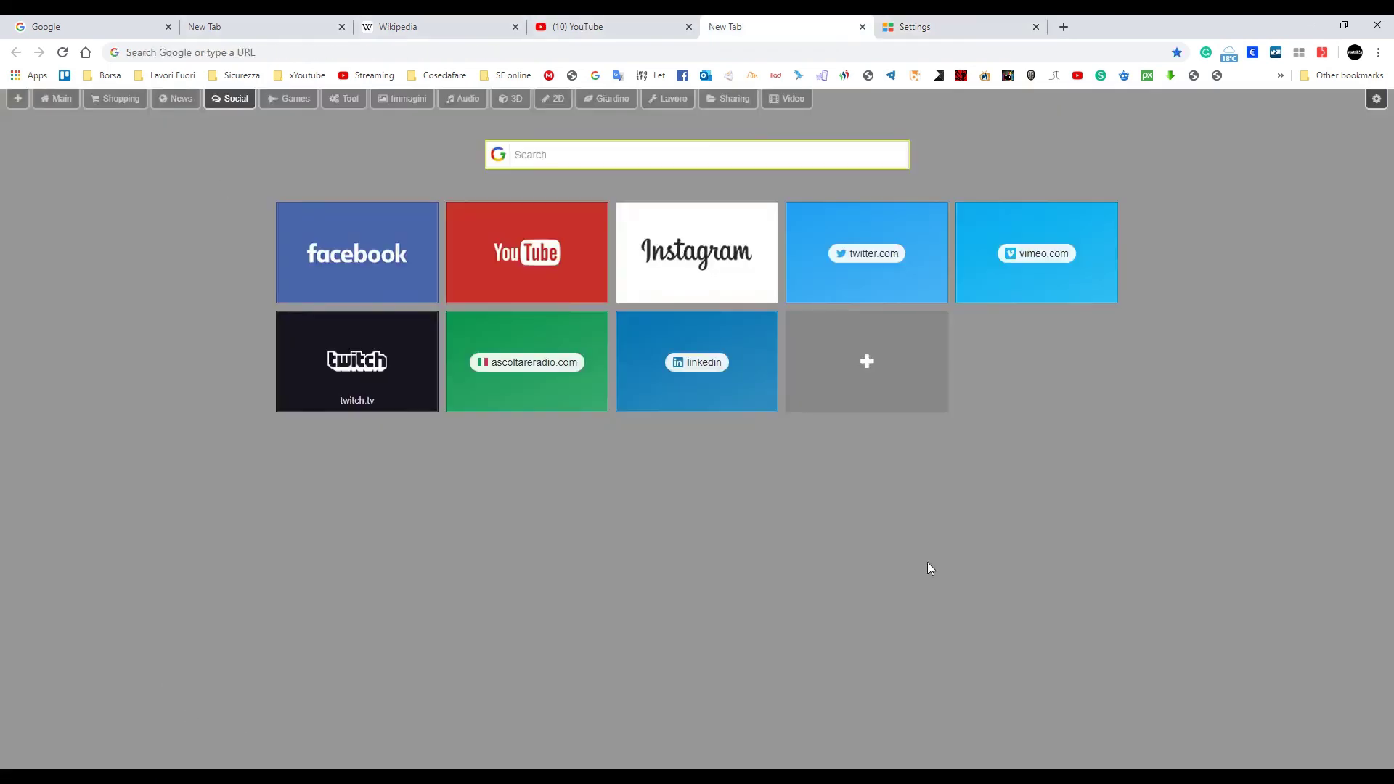
{"action": "left_click", "coordinate": [923, 26]}
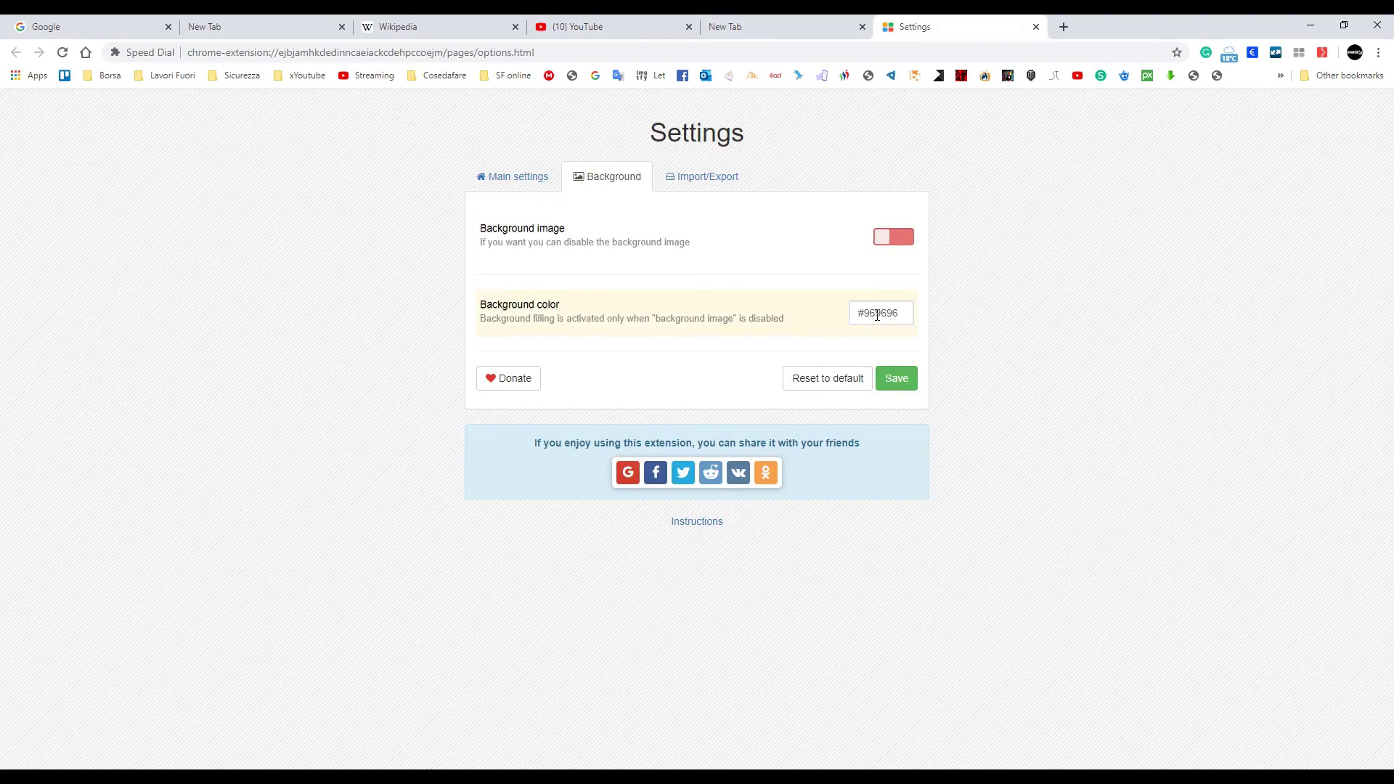
{"action": "left_click", "coordinate": [531, 181]}
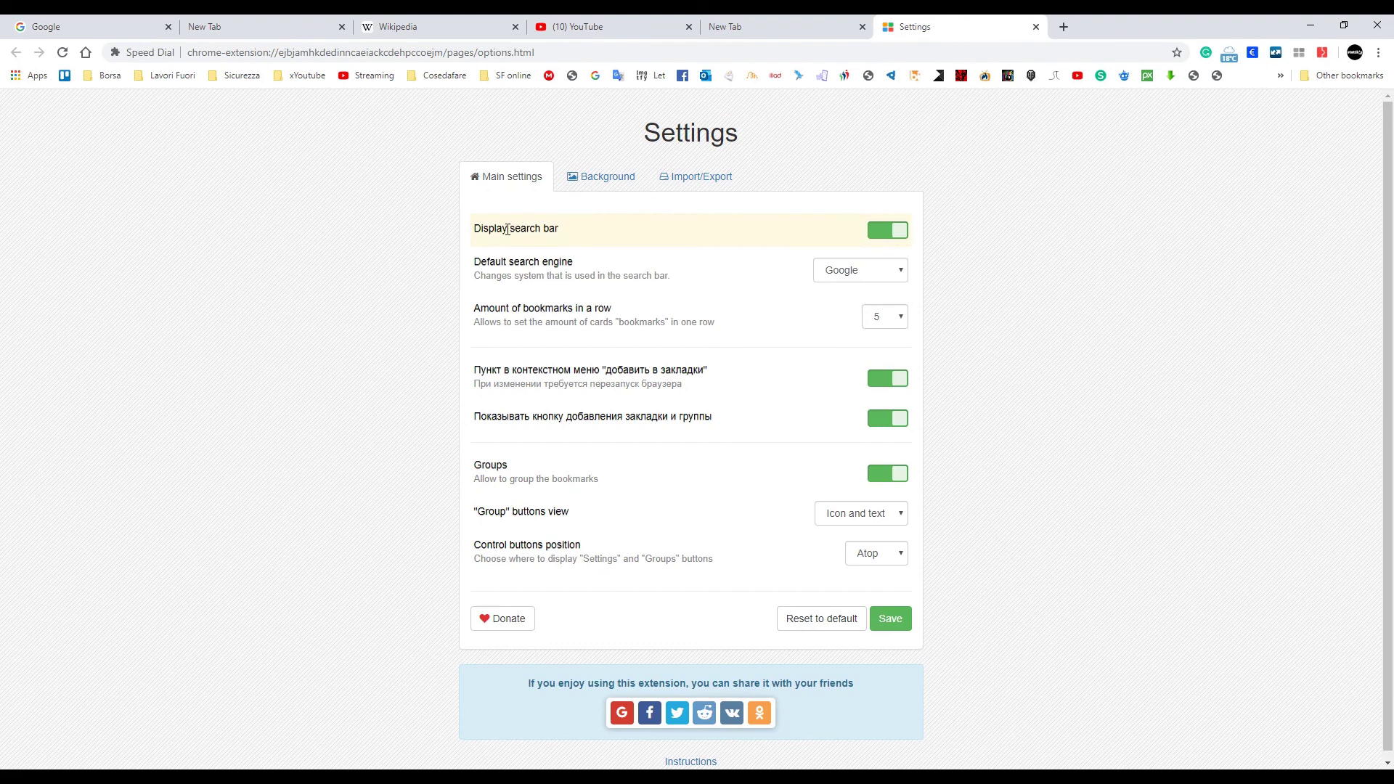
Compare the search bar display option with the speed dial page, and look through the default search engine choices, keeping Google
{"action": "left_click", "coordinate": [881, 231]}
{"action": "left_click", "coordinate": [779, 28]}
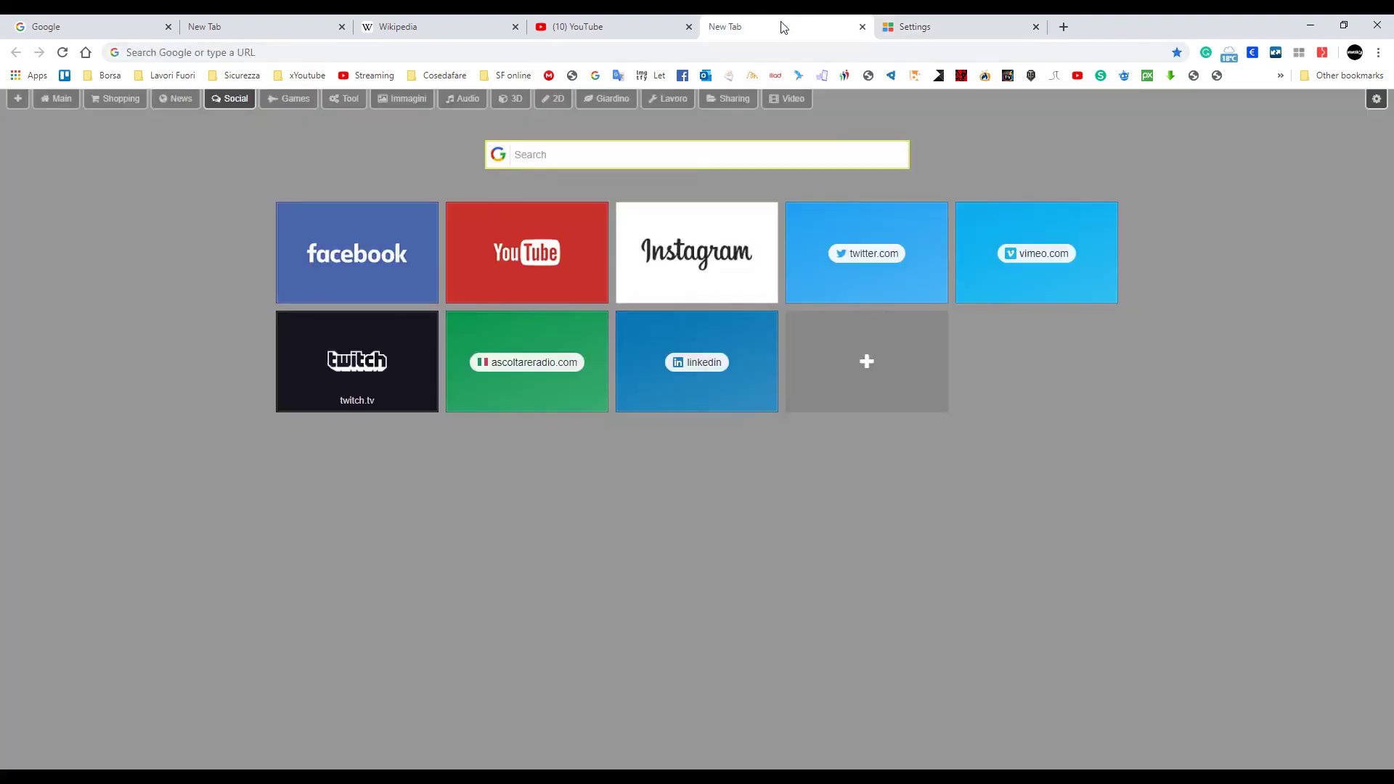
{"action": "left_click", "coordinate": [943, 24]}
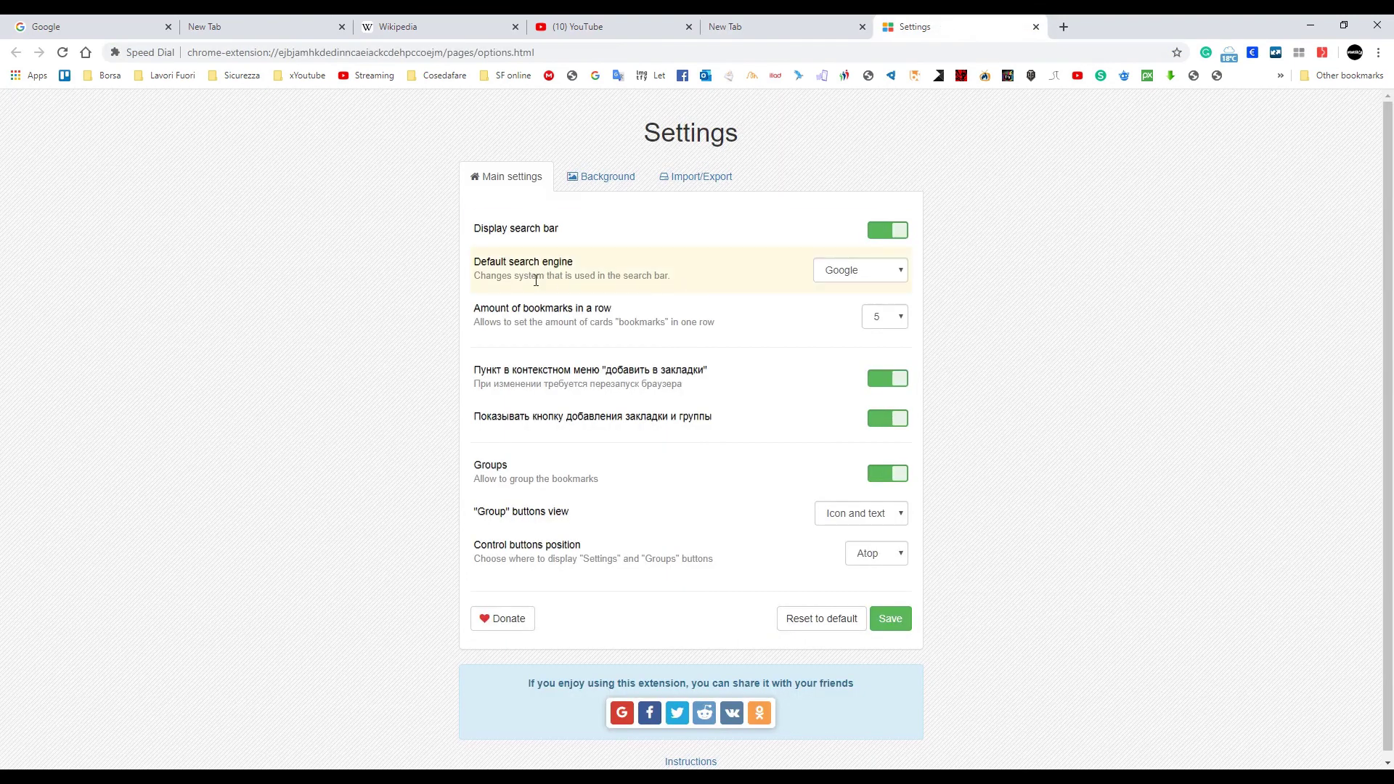
{"action": "left_click", "coordinate": [876, 273]}
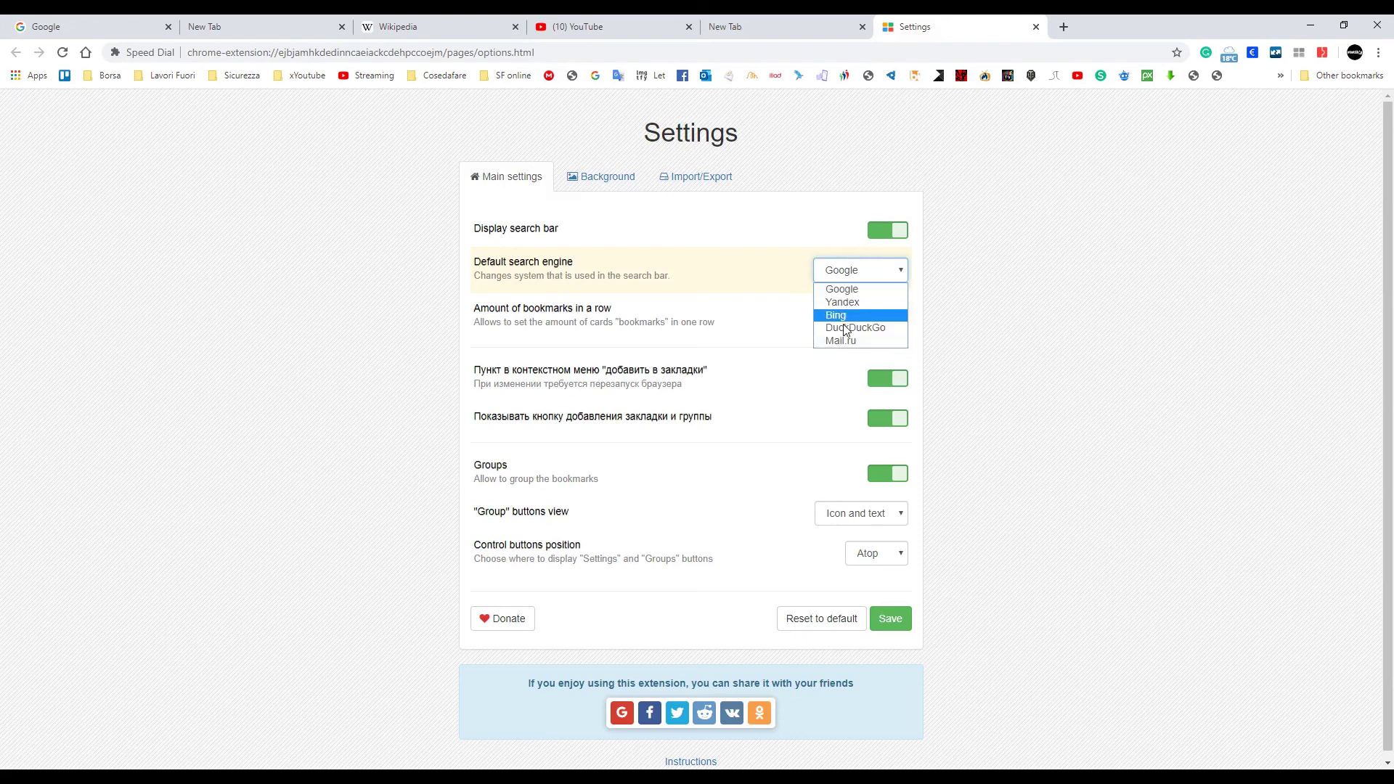
{"action": "left_click", "coordinate": [1007, 305]}
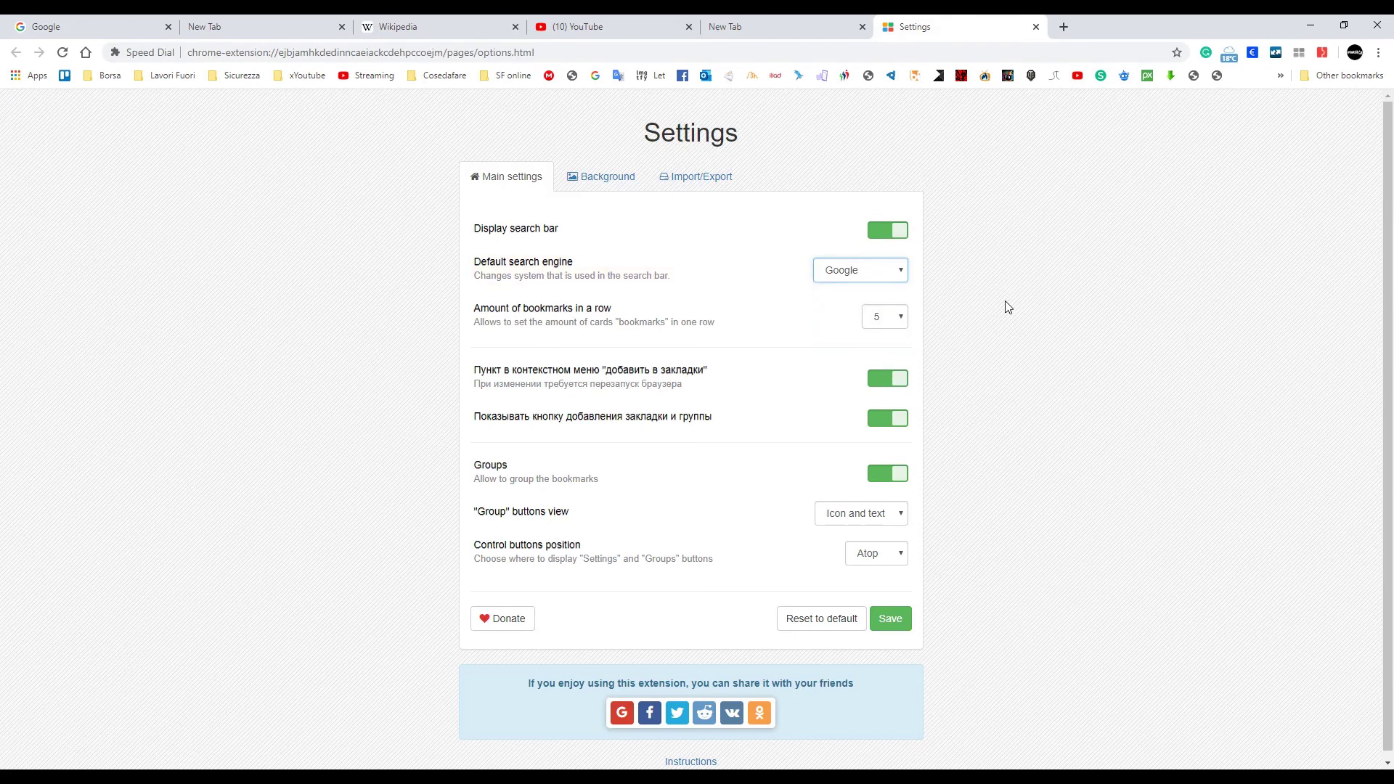
Look through the choices for the amount of bookmarks in a row, keeping 5, and compare it with the speed dial page
{"action": "left_click", "coordinate": [886, 323]}
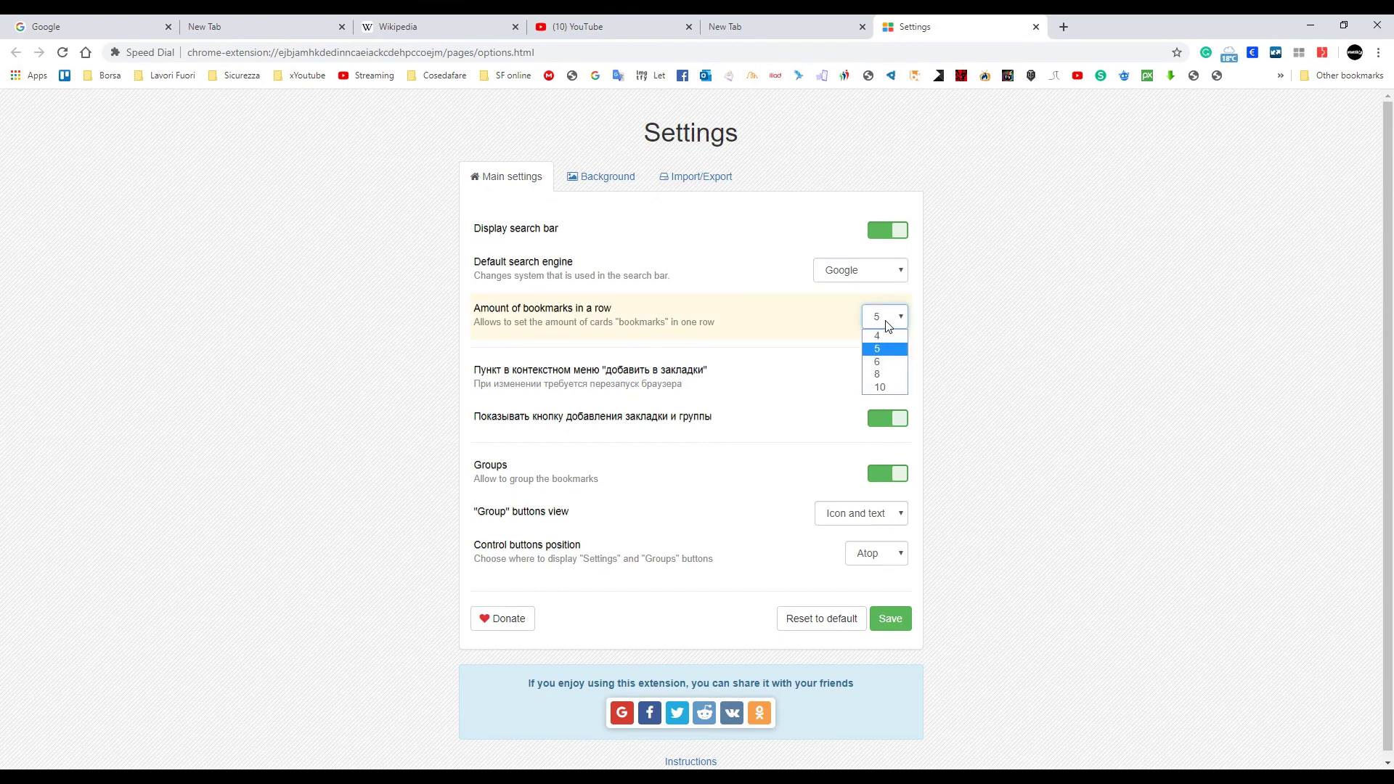
{"action": "left_click", "coordinate": [966, 323]}
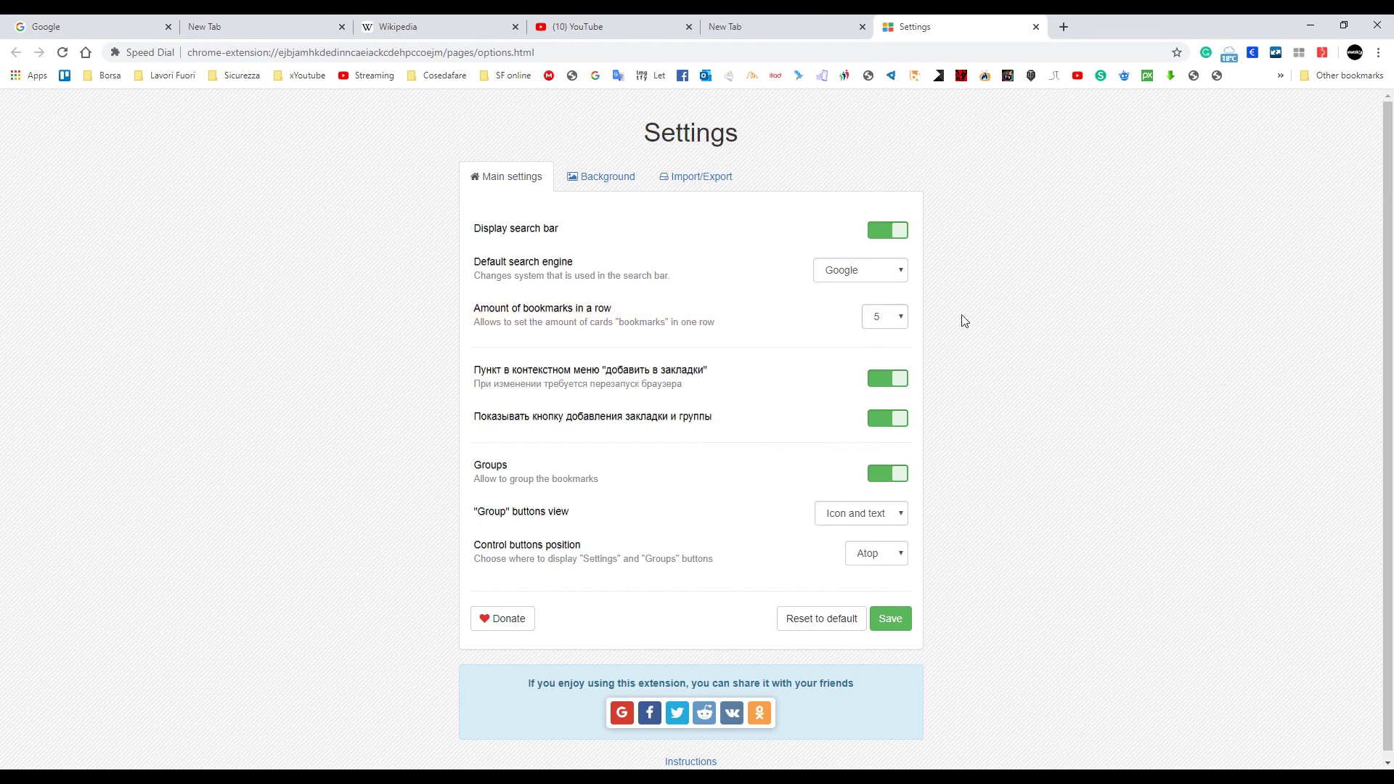
{"action": "left_click", "coordinate": [734, 27]}
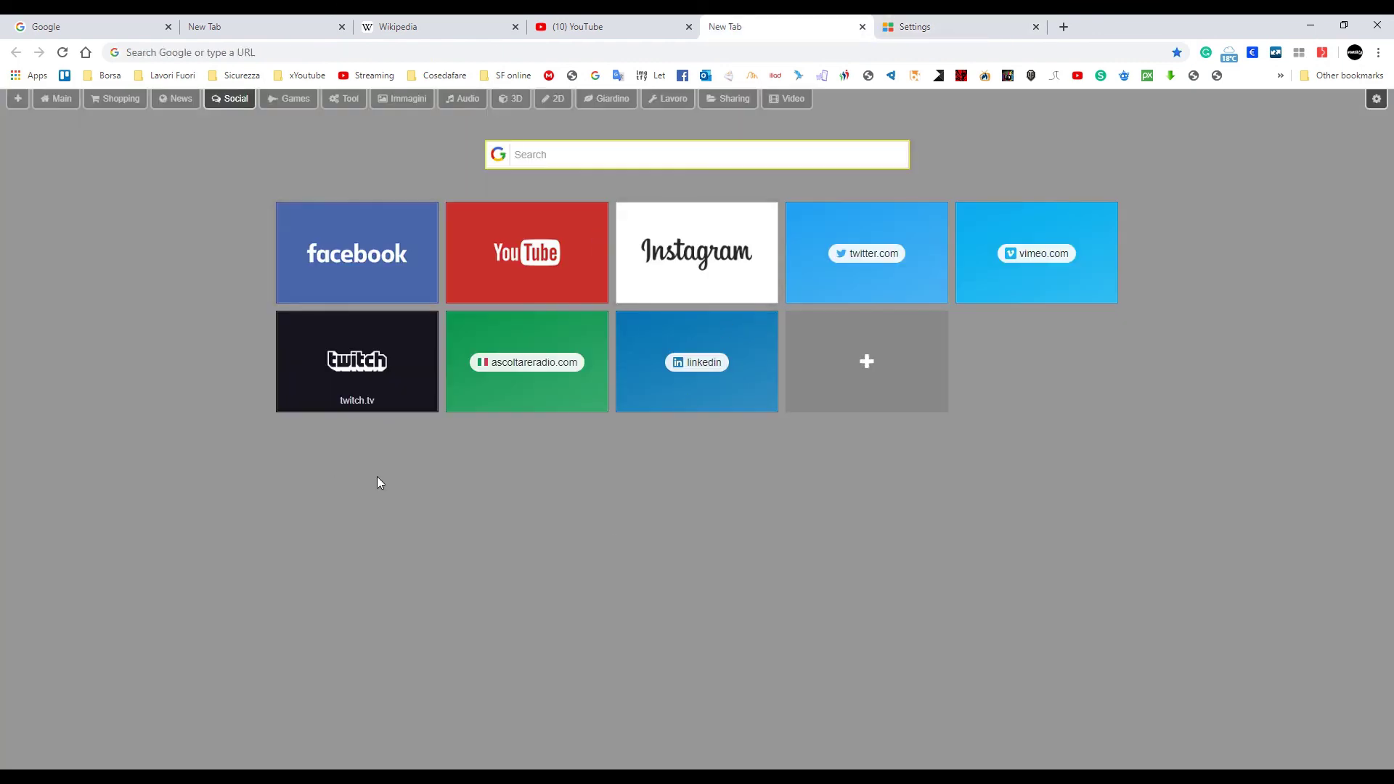
{"action": "left_click", "coordinate": [929, 28]}
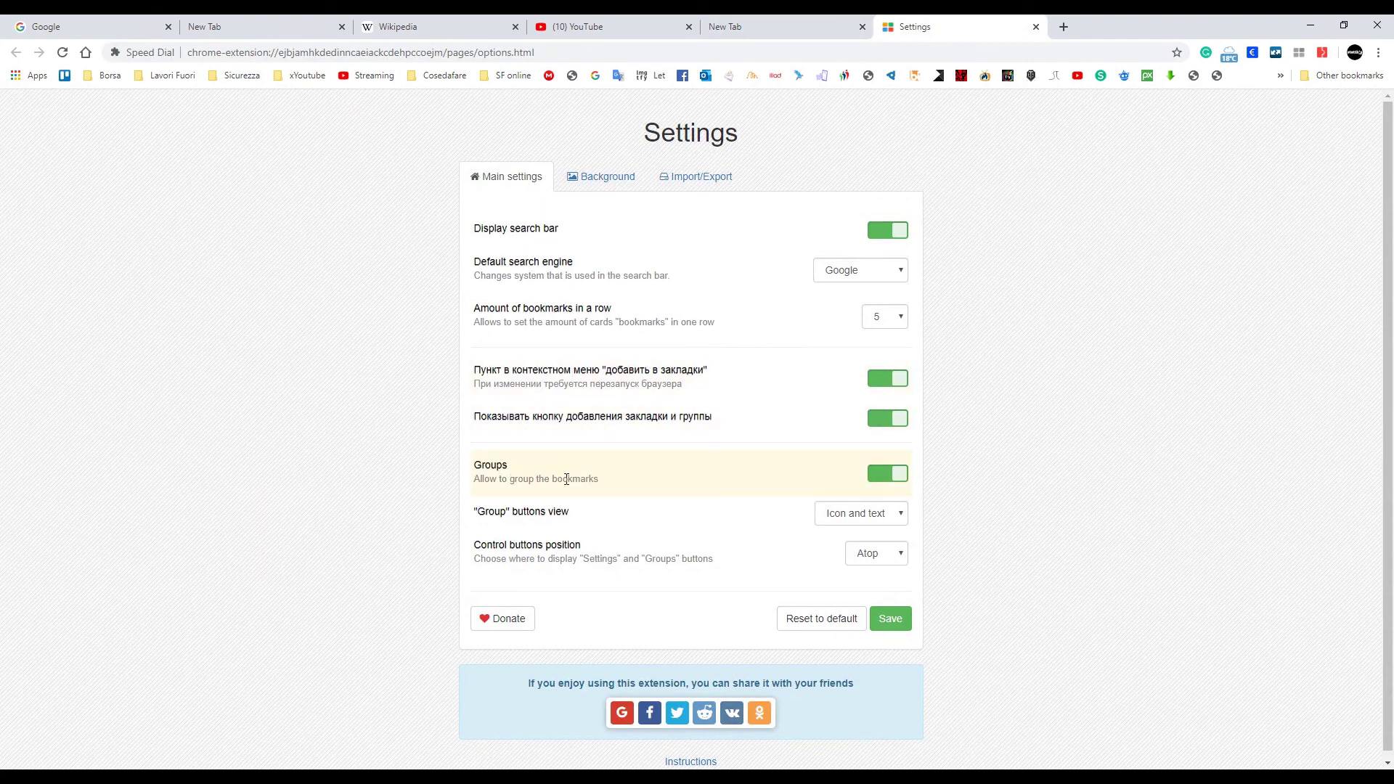
Compare the Groups option in the settings with the group bar on the speed dial page
{"action": "left_click", "coordinate": [887, 474]}
{"action": "left_click", "coordinate": [790, 26]}
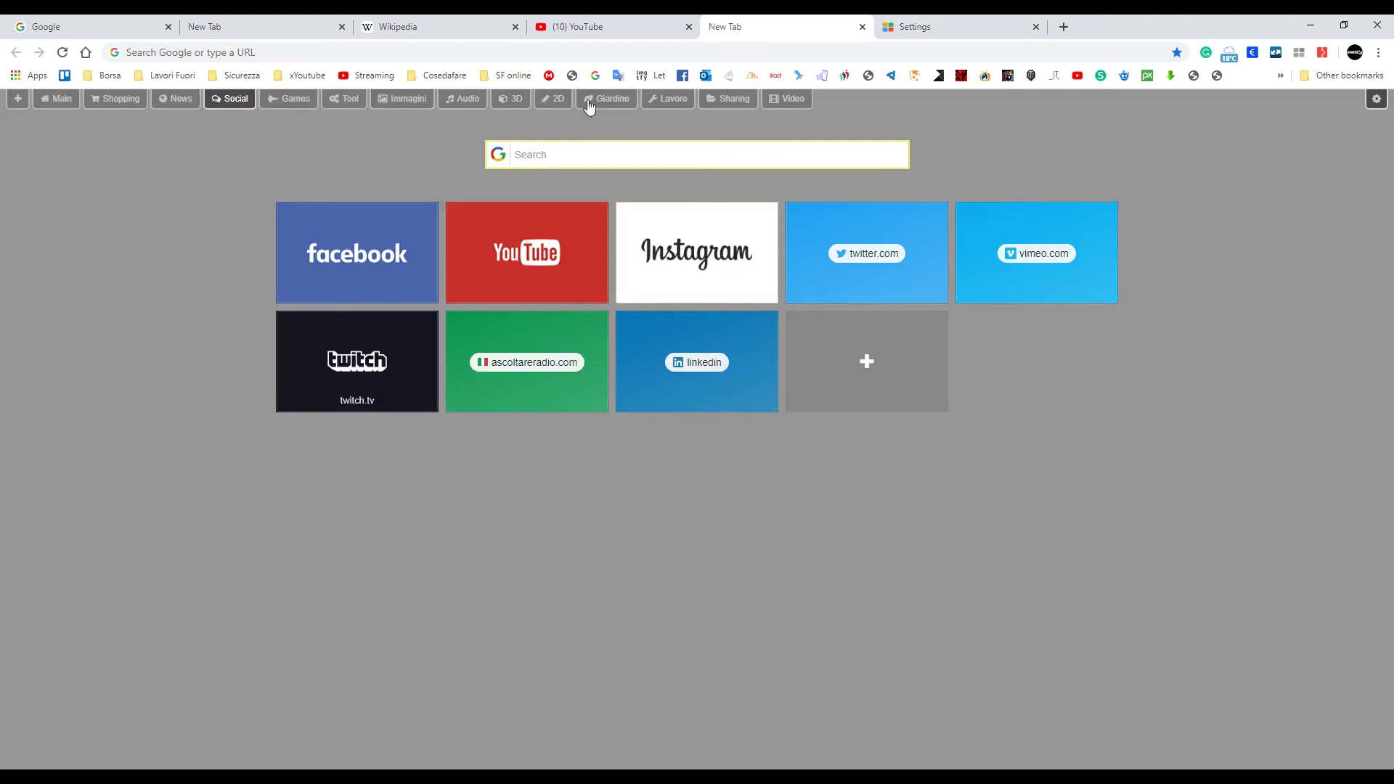
{"action": "left_click", "coordinate": [948, 29]}
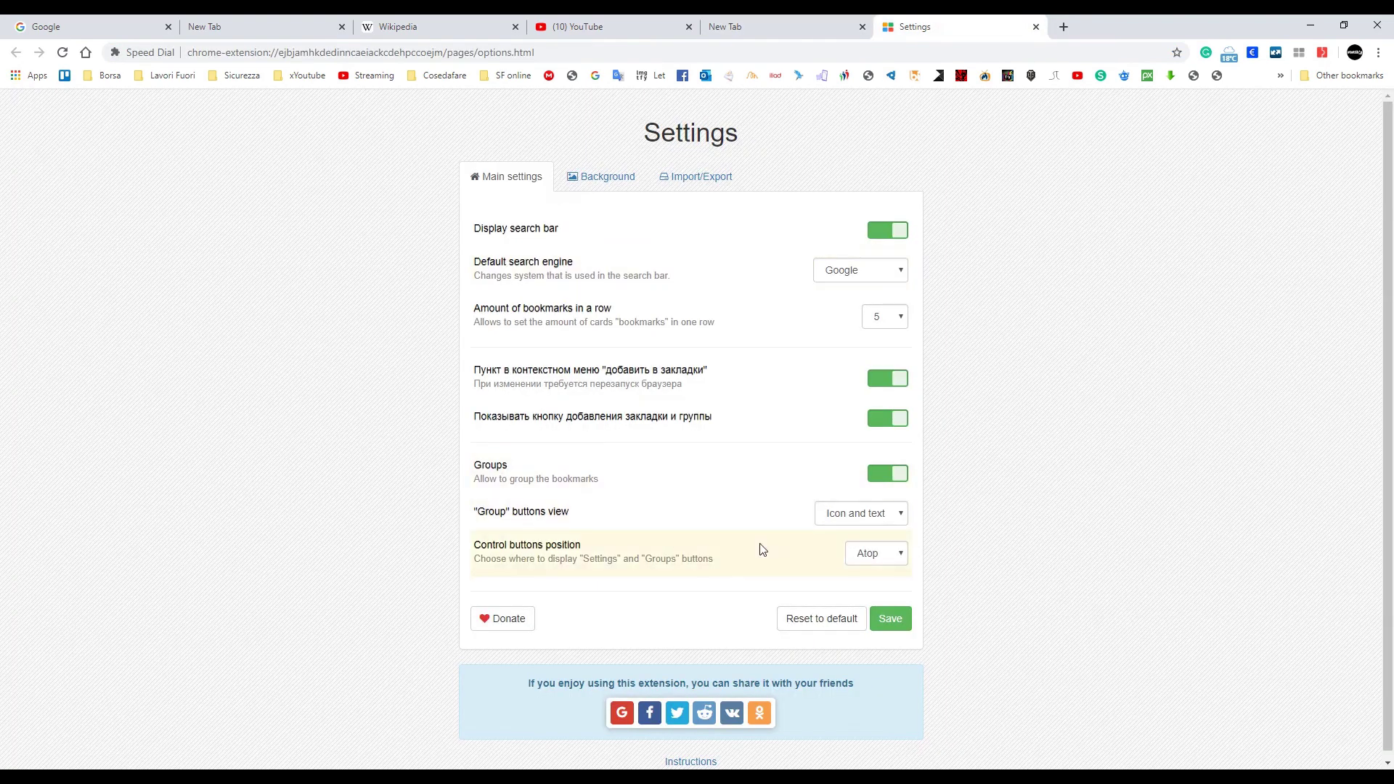
Look through the choices for the group buttons view and the control buttons position, keeping Icon and text and Atop
{"action": "left_click", "coordinate": [839, 518]}
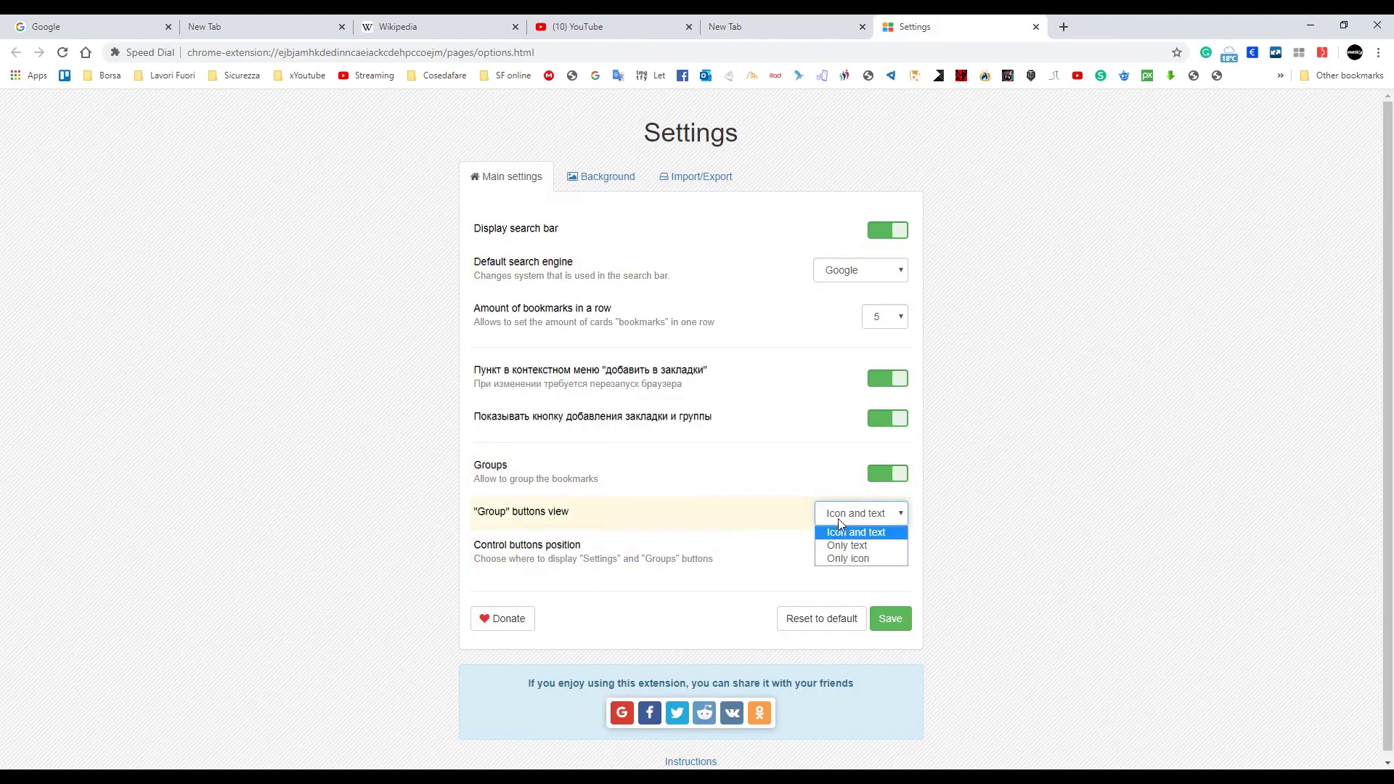
{"action": "left_click", "coordinate": [848, 518]}
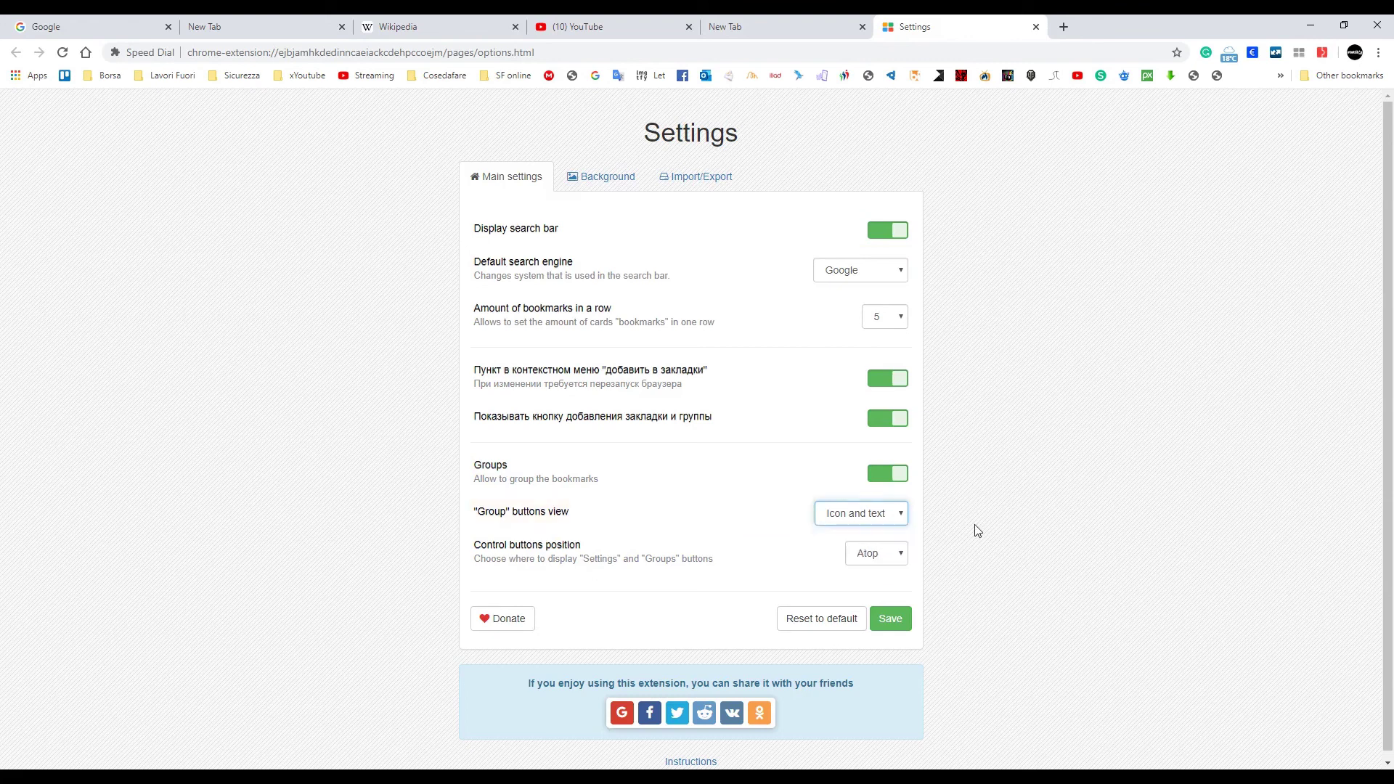
{"action": "left_click", "coordinate": [877, 562]}
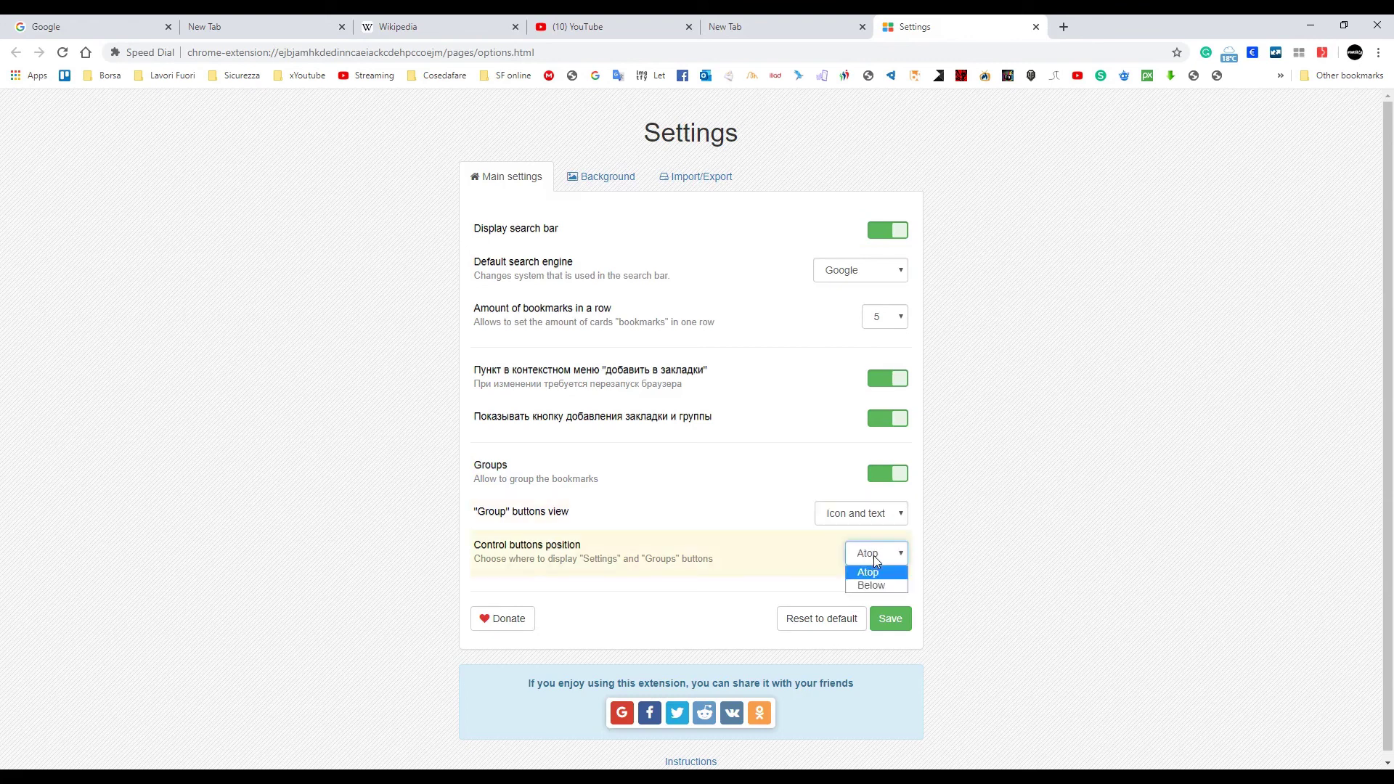
{"action": "left_click", "coordinate": [1015, 603]}
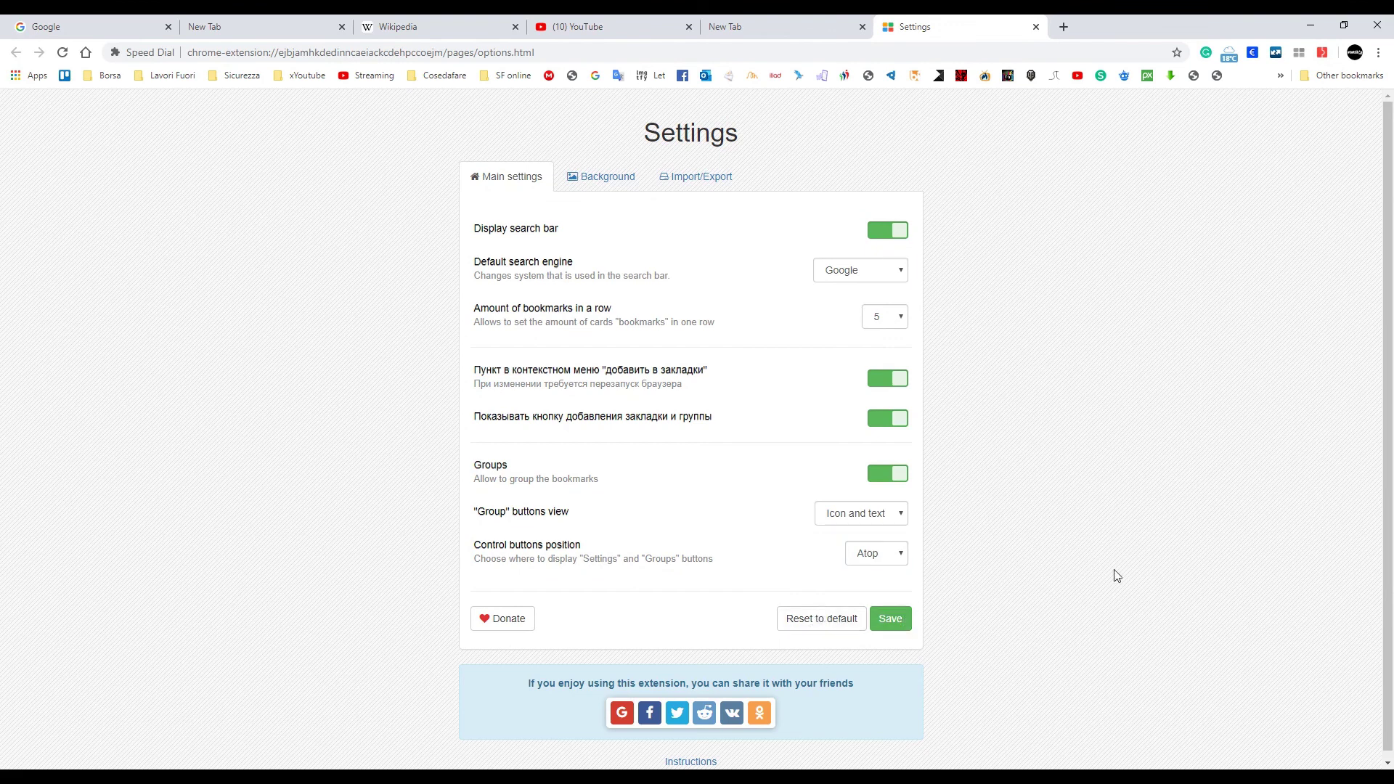
Open a new browser tab with the speed dial page
{"action": "left_click", "coordinate": [1066, 28]}
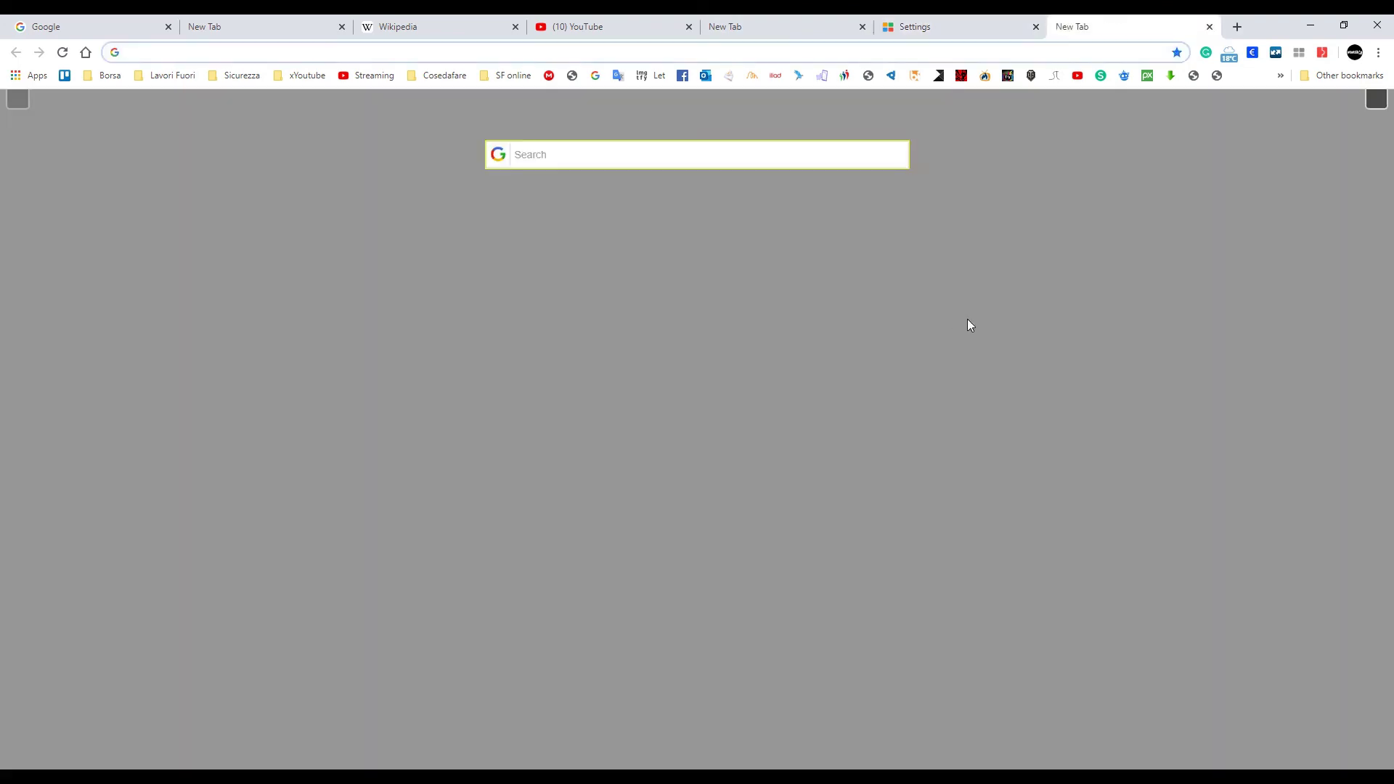